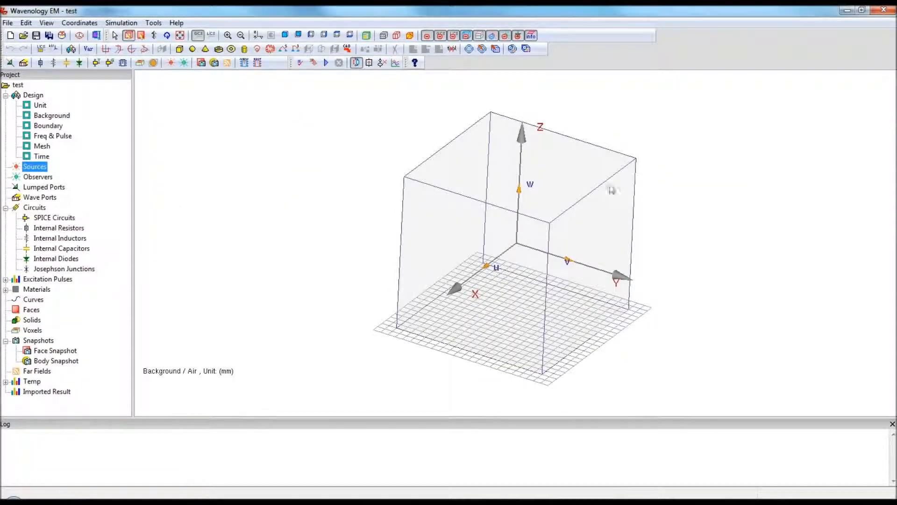
Examine the Sources, Lumped Ports and Wave Ports entries of the test project and the command available for lumped ports
{"action": "middle_click_drag", "start_coordinate": [609, 186], "coordinate": [598, 152]}
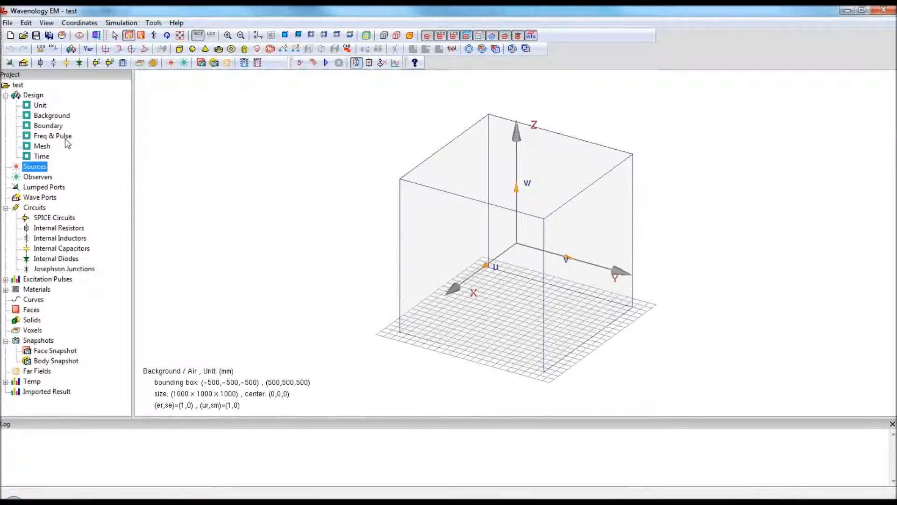
{"action": "left_click", "coordinate": [48, 188]}
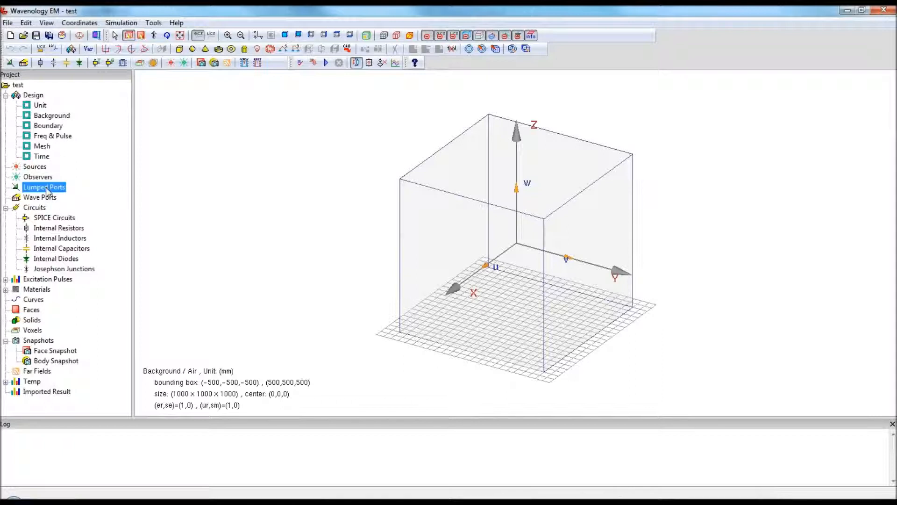
{"action": "left_click", "coordinate": [46, 199]}
{"action": "left_click", "coordinate": [37, 169]}
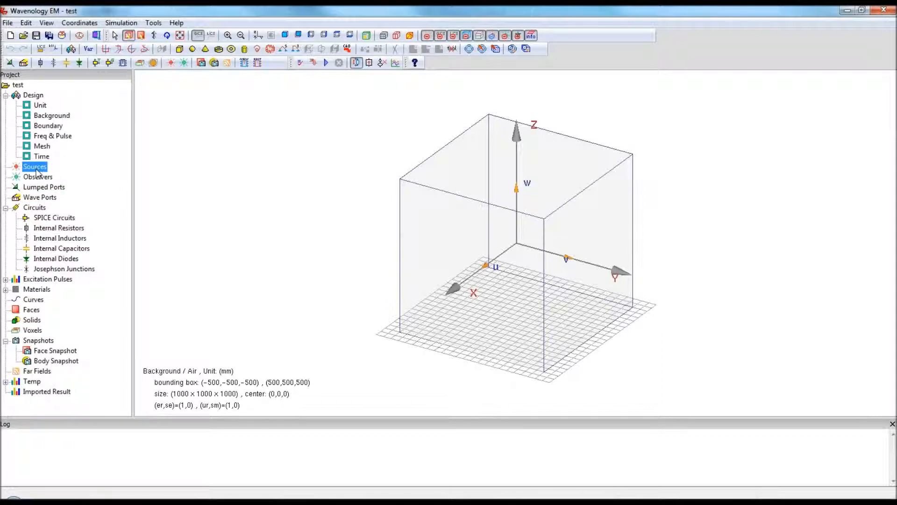
{"action": "left_click", "coordinate": [49, 189]}
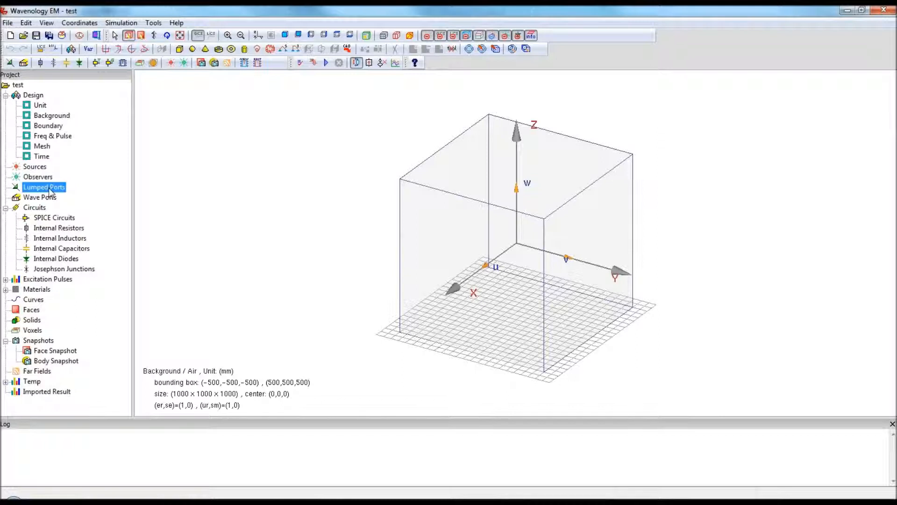
{"action": "right_click", "coordinate": [50, 192]}
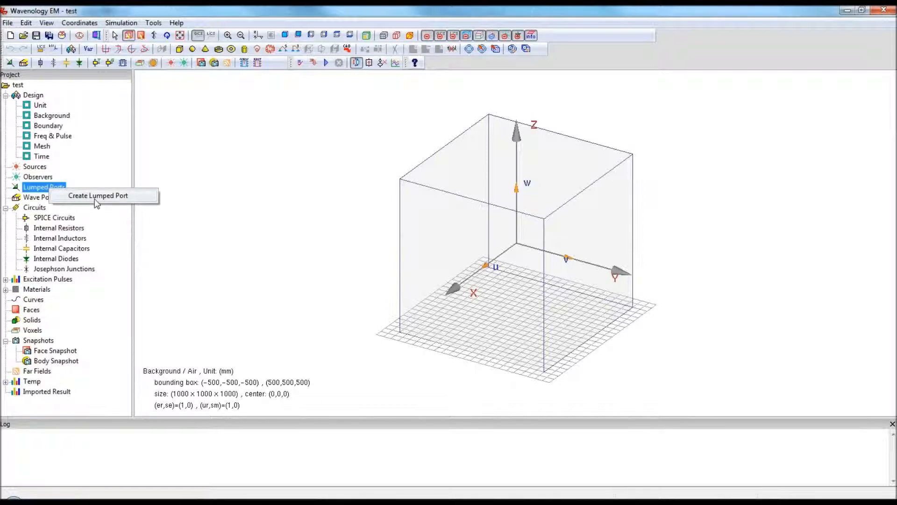
{"action": "left_click", "coordinate": [37, 168]}
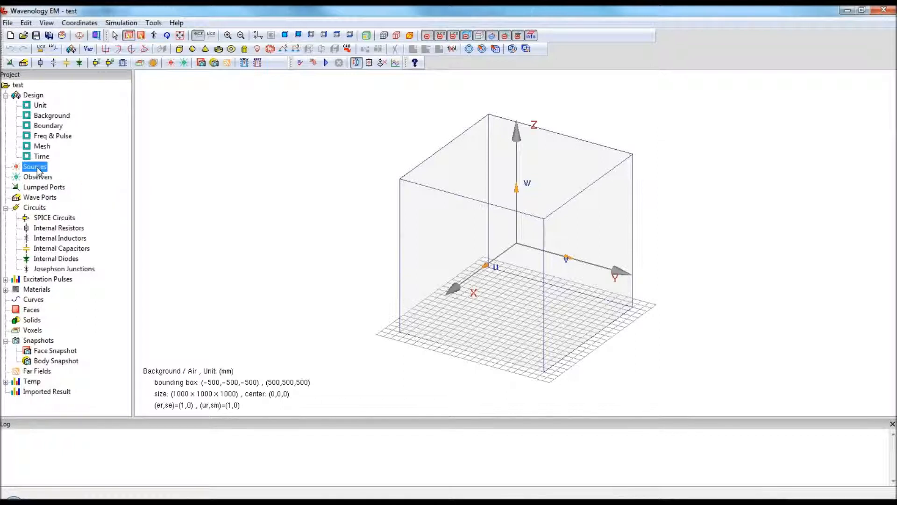
Start a new source and review the settings of the Plane Wave (E Pol.) and Plane Wave (H Pol.) types
{"action": "right_click", "coordinate": [38, 171]}
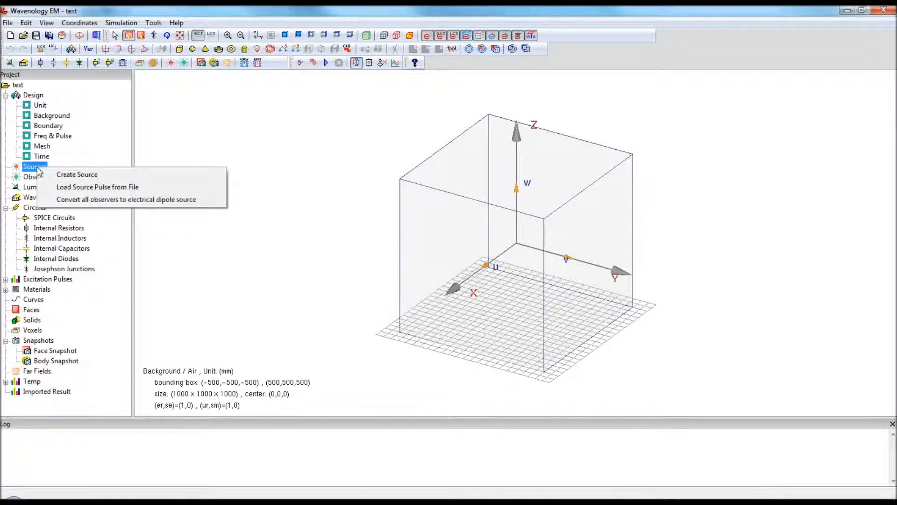
{"action": "left_click", "coordinate": [76, 176]}
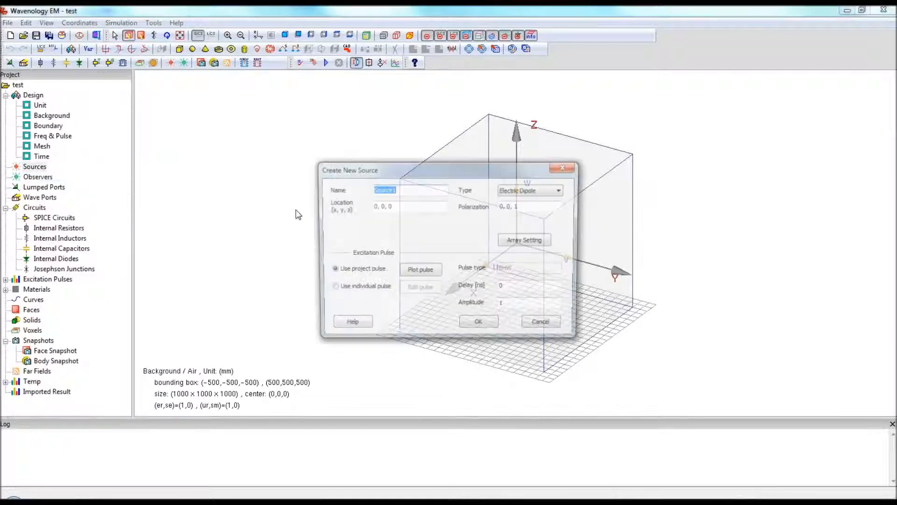
{"action": "left_click_drag", "start_coordinate": [486, 169], "coordinate": [312, 127]}
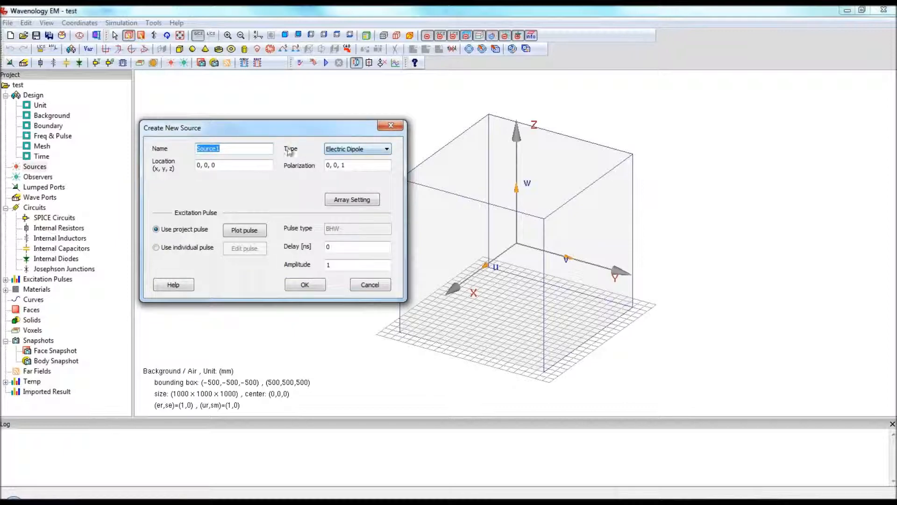
{"action": "left_click", "coordinate": [376, 150]}
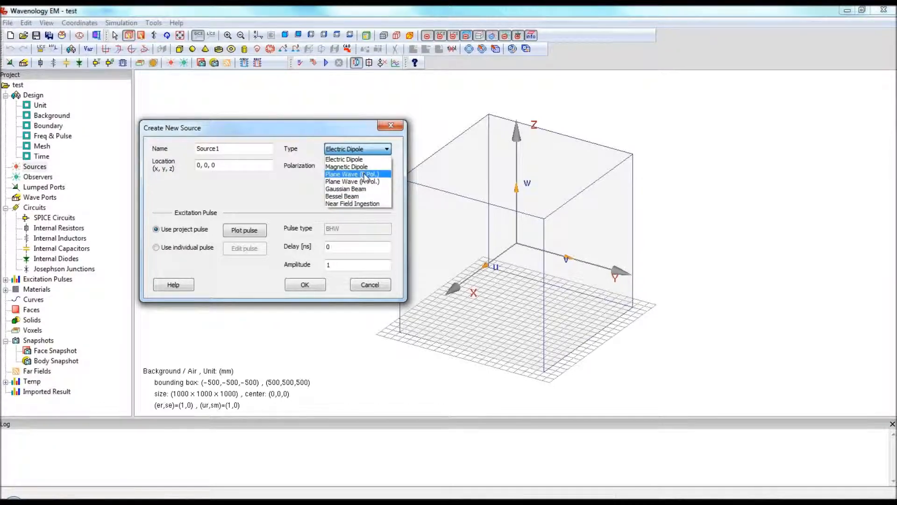
{"action": "left_click", "coordinate": [355, 174]}
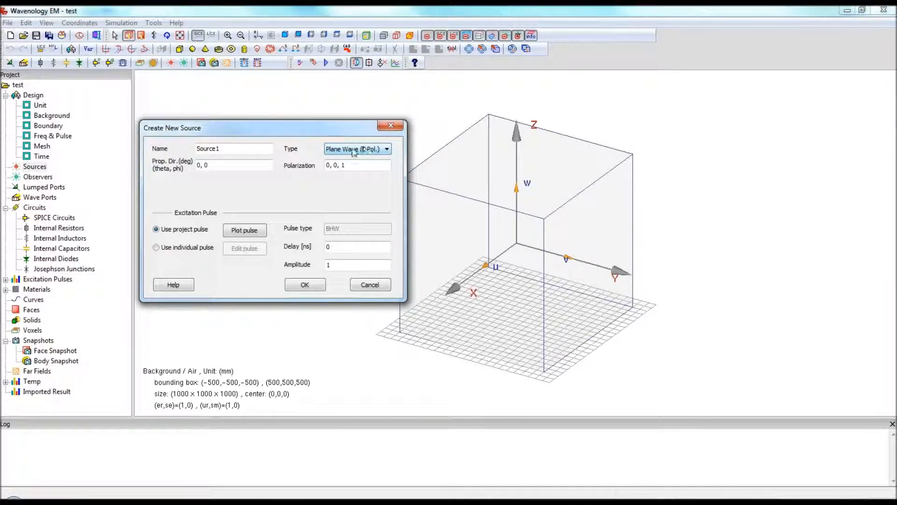
{"action": "left_click", "coordinate": [365, 151]}
{"action": "left_click", "coordinate": [356, 182]}
Review the Gaussian Beam and Near Field Ingestion source settings, return to Plane Wave (E Pol.), and discard the new source
{"action": "left_click", "coordinate": [344, 151]}
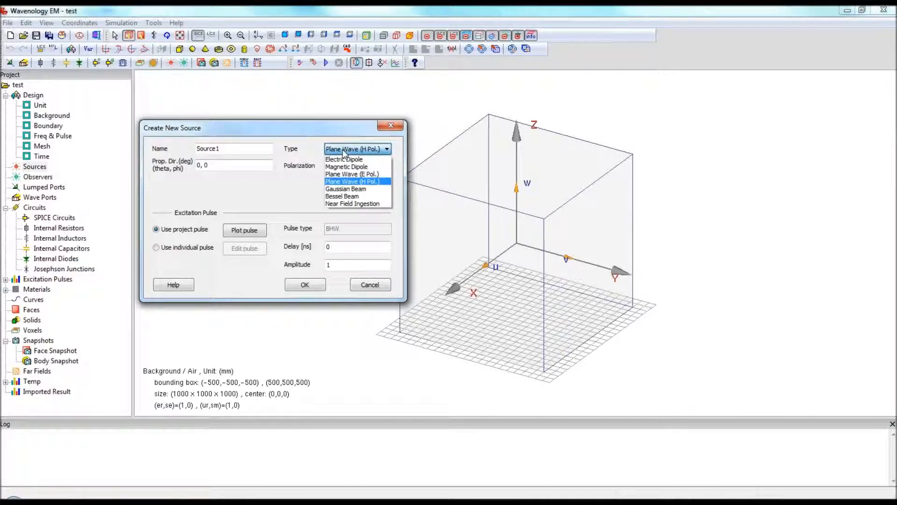
{"action": "left_click", "coordinate": [352, 189]}
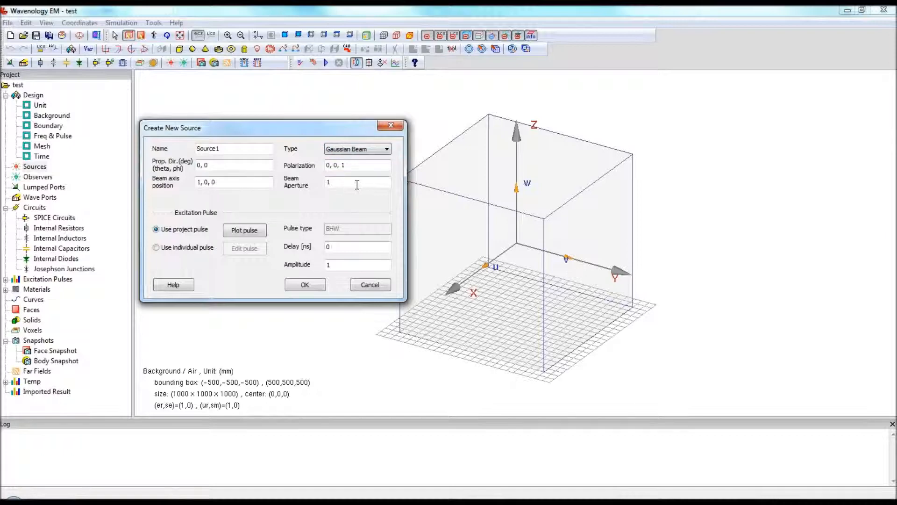
{"action": "left_click", "coordinate": [369, 153]}
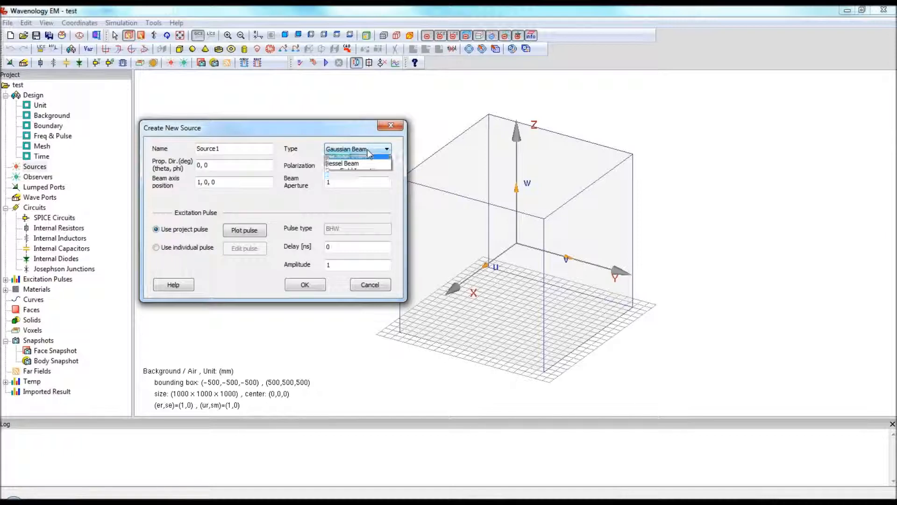
{"action": "left_click", "coordinate": [363, 208]}
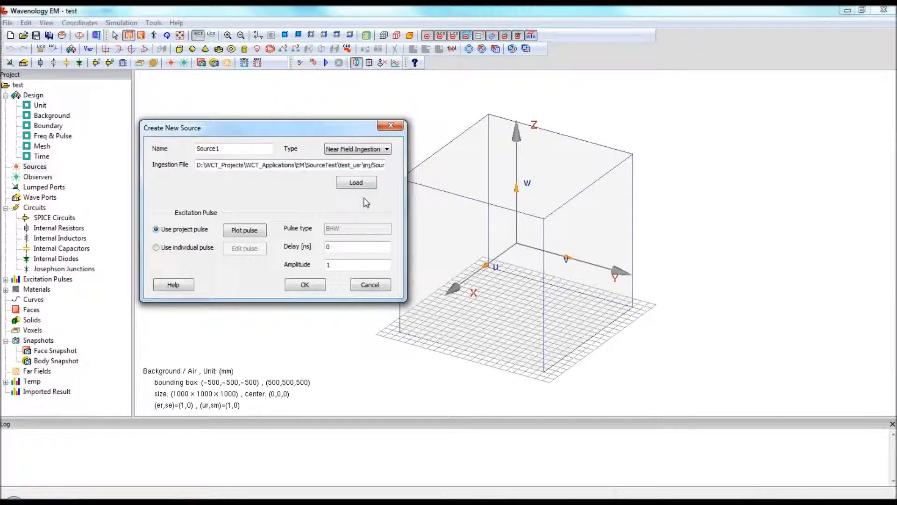
{"action": "left_click", "coordinate": [380, 153]}
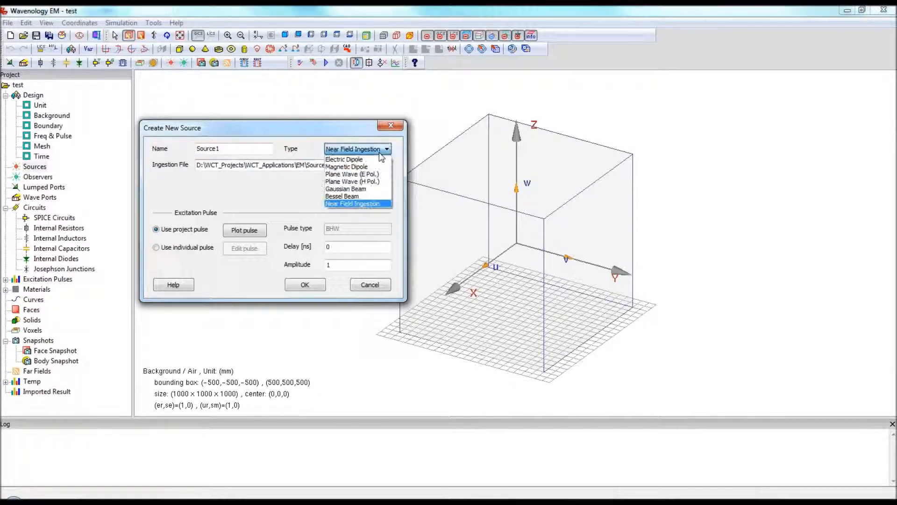
{"action": "left_click", "coordinate": [352, 174]}
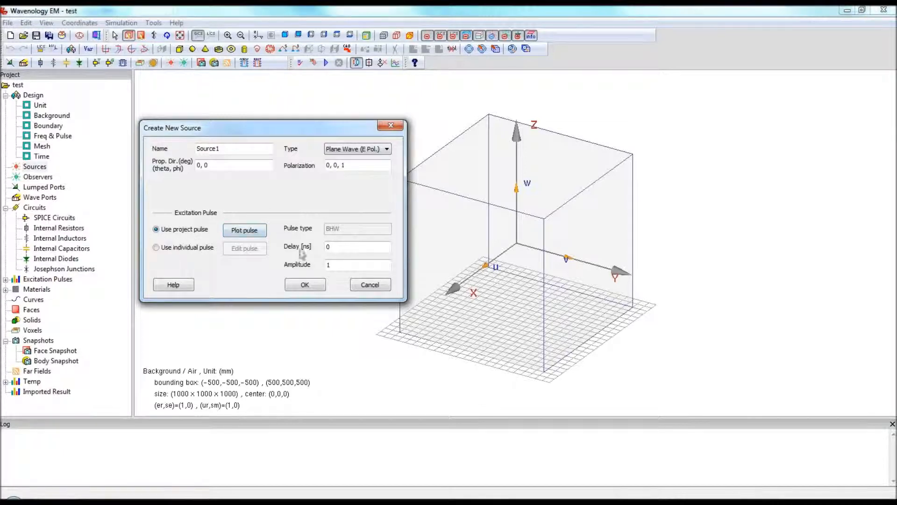
{"action": "left_click", "coordinate": [370, 286]}
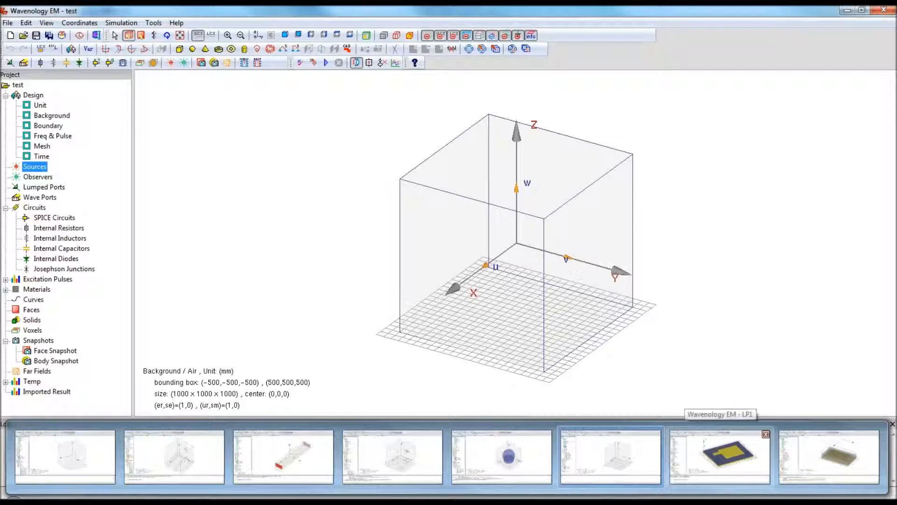
Switch to the LP1 project and examine the lumped port at the end of the patch antenna's feed line
{"action": "left_click", "coordinate": [729, 453]}
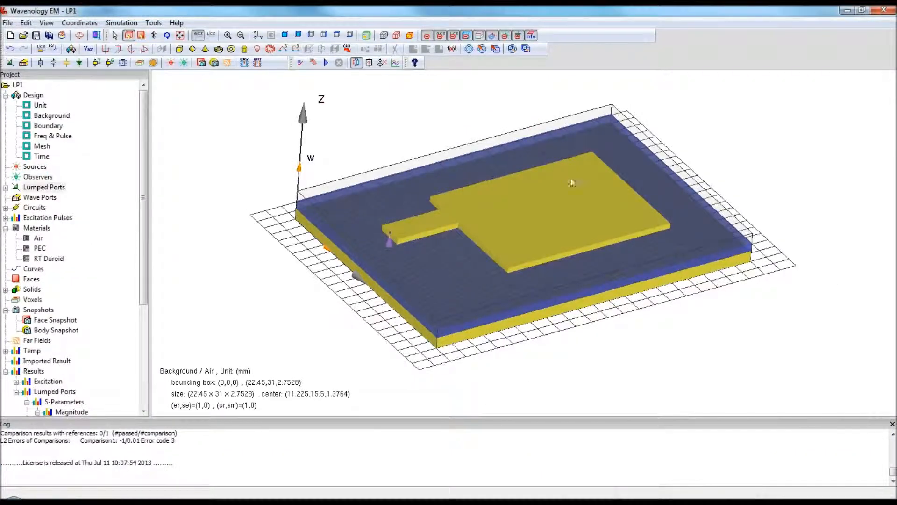
{"action": "middle_click_drag", "start_coordinate": [715, 284], "coordinate": [704, 303]}
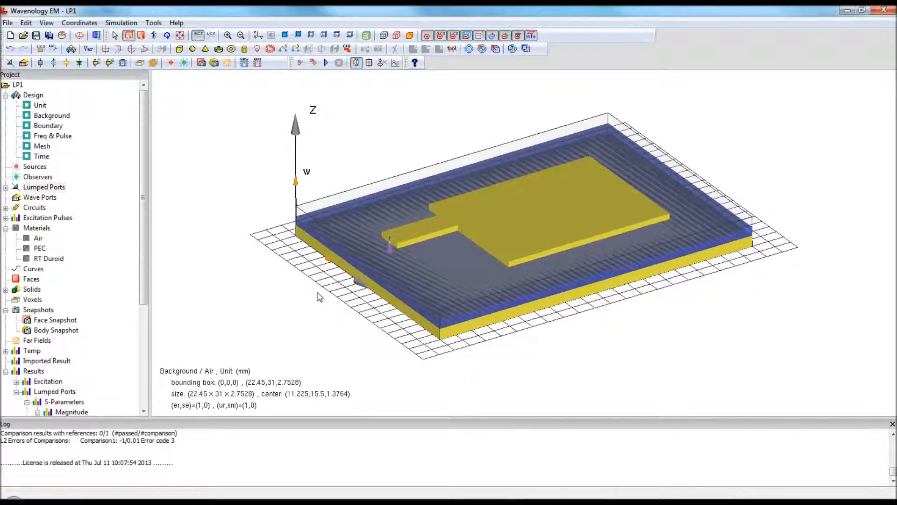
{"action": "scroll", "coordinate": [539, 259], "scroll_direction": "up", "scroll_amount": 5}
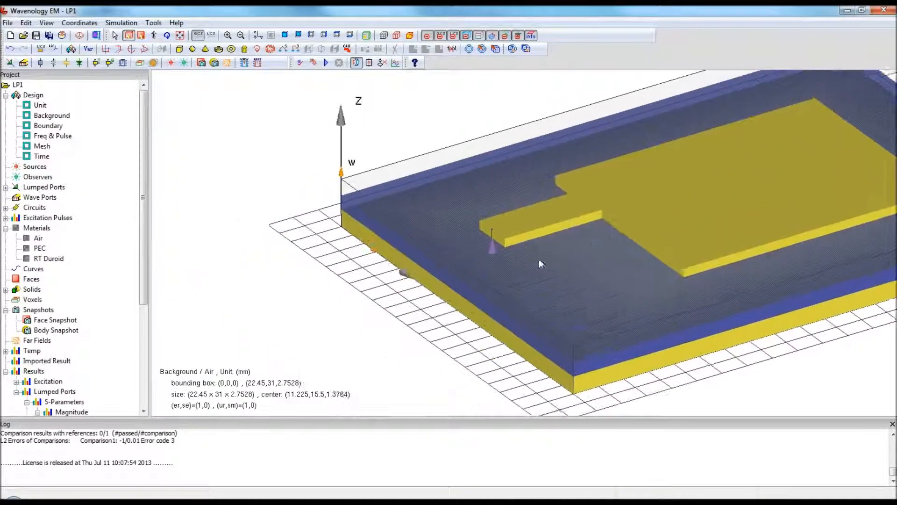
{"action": "scroll", "coordinate": [453, 272], "scroll_direction": "up", "scroll_amount": 2}
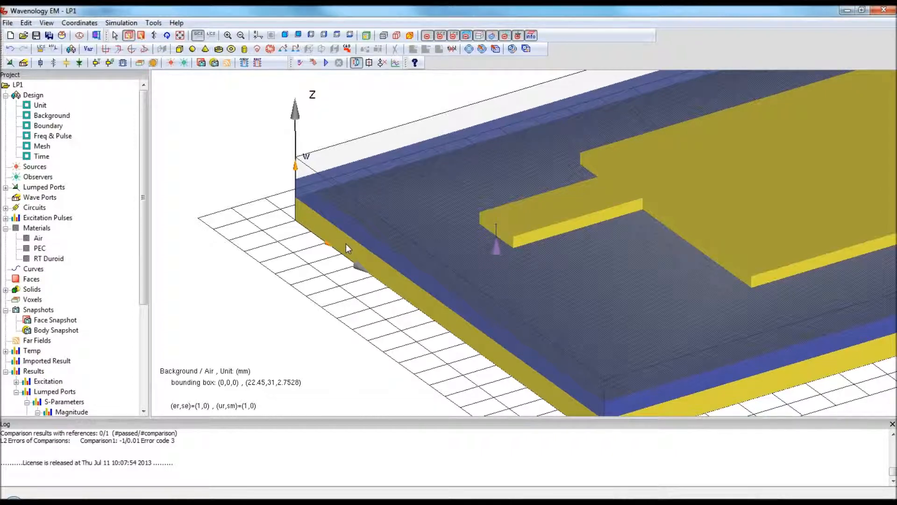
{"action": "scroll", "coordinate": [428, 223], "scroll_direction": "down", "scroll_amount": 5}
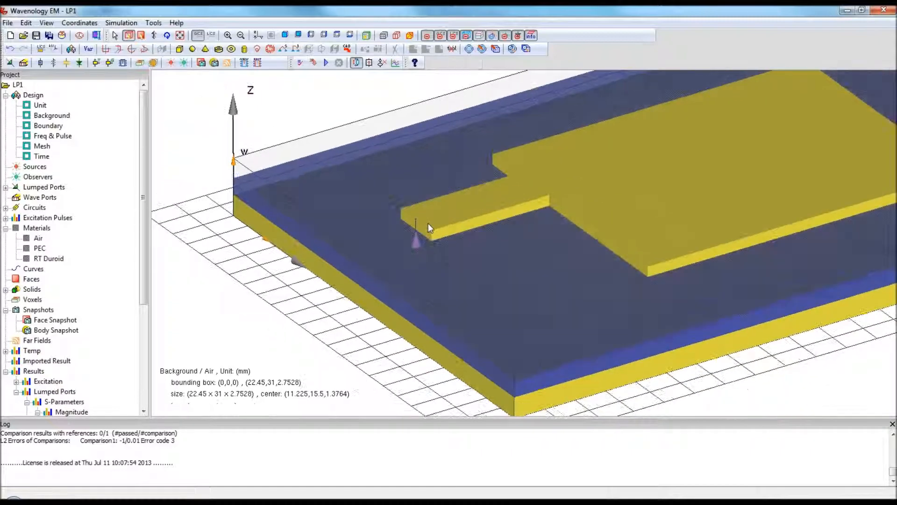
{"action": "middle_click_drag", "start_coordinate": [579, 230], "coordinate": [515, 232]}
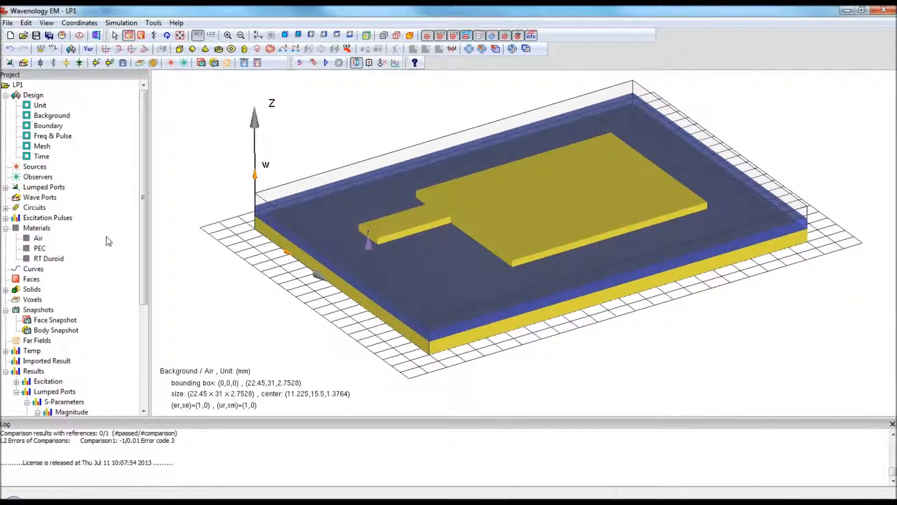
Create a lumped port between two points on the substrate beside the feed line and inspect its terminal positions
{"action": "double_click", "coordinate": [35, 188]}
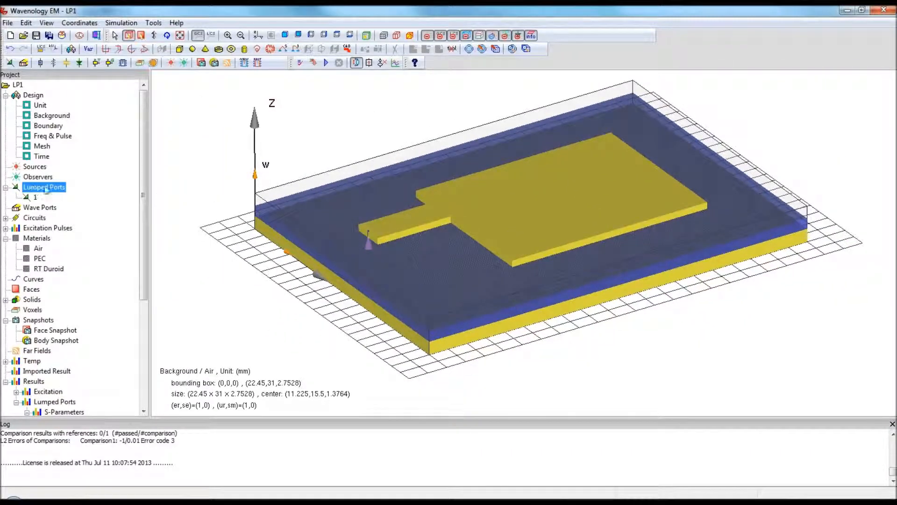
{"action": "right_click", "coordinate": [61, 188]}
{"action": "left_click", "coordinate": [102, 194]}
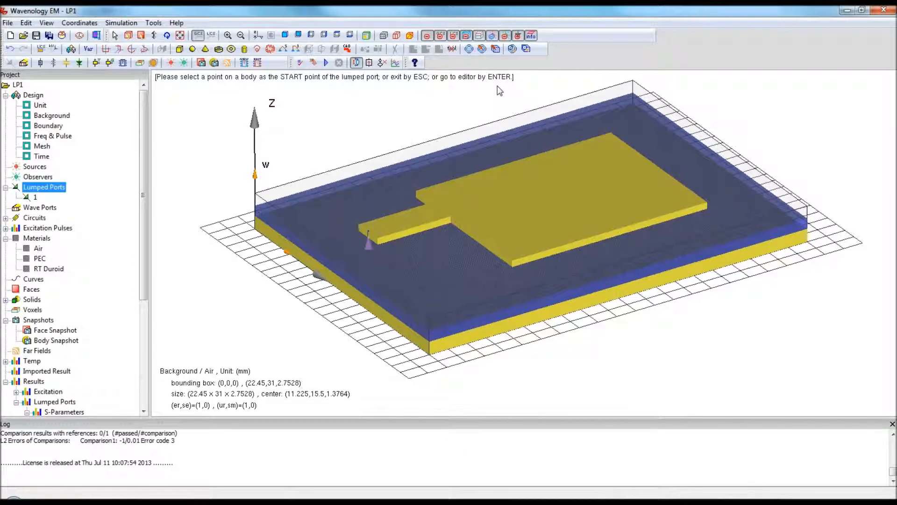
{"action": "left_click", "coordinate": [439, 278]}
{"action": "left_click", "coordinate": [457, 263]}
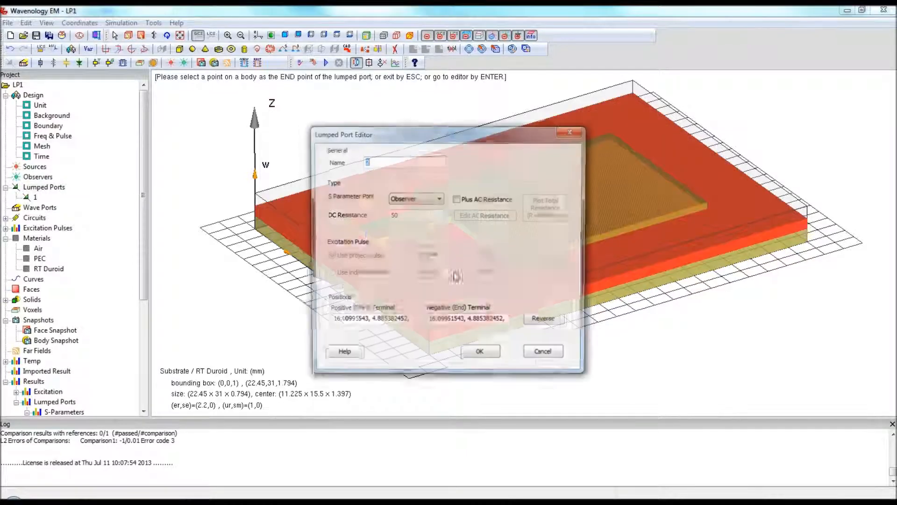
{"action": "left_click_drag", "start_coordinate": [502, 136], "coordinate": [466, 108]}
{"action": "left_click_drag", "start_coordinate": [306, 290], "coordinate": [506, 292]}
{"action": "left_click_drag", "start_coordinate": [399, 294], "coordinate": [479, 293]}
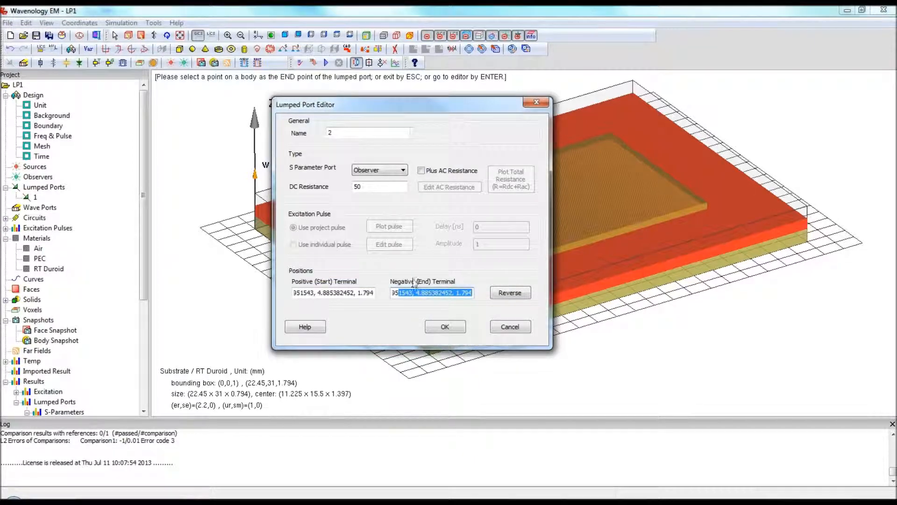
Set the new port's S Parameter Port type to Source & Observer and plot its project excitation pulse
{"action": "left_click", "coordinate": [391, 172]}
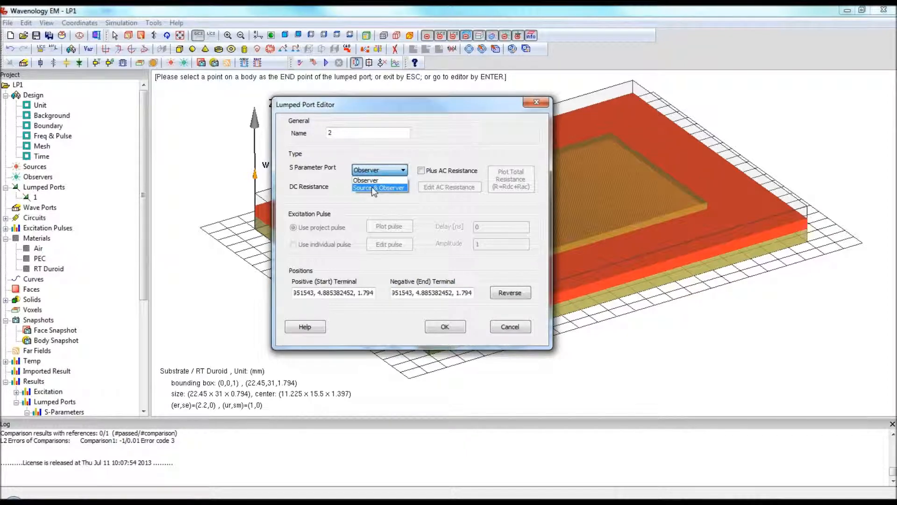
{"action": "left_click", "coordinate": [378, 187]}
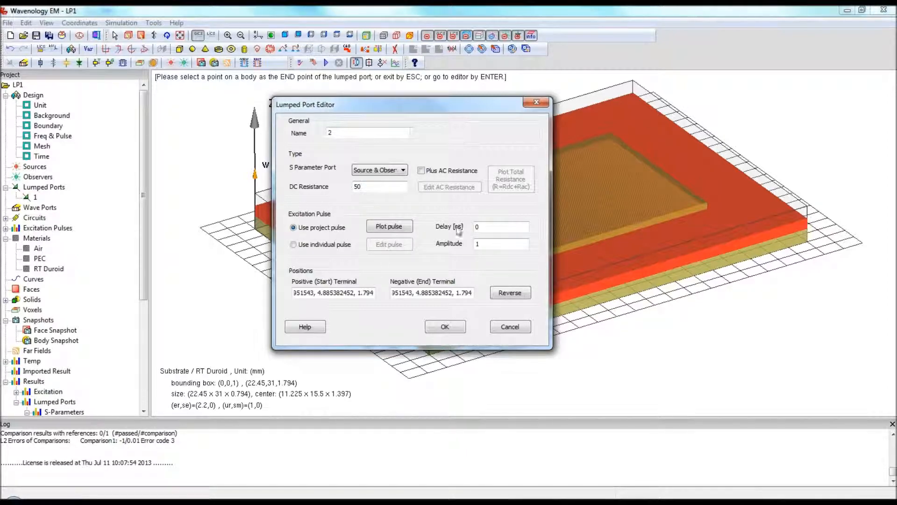
{"action": "left_click", "coordinate": [395, 226]}
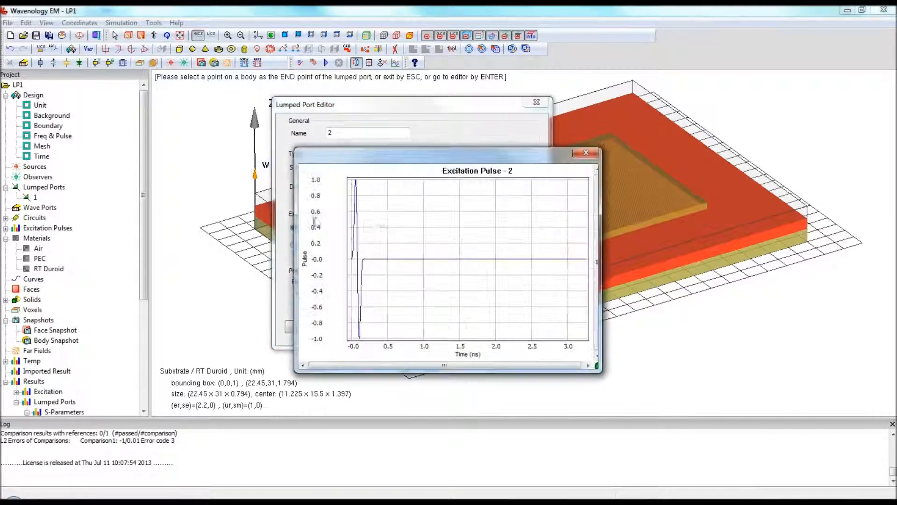
{"action": "left_click", "coordinate": [585, 153]}
Set the port's excitation pulse delay to 10 ns, check the amplitude setting, and discard the new lumped port
{"action": "left_click", "coordinate": [491, 227]}
{"action": "double_click", "coordinate": [491, 226]}
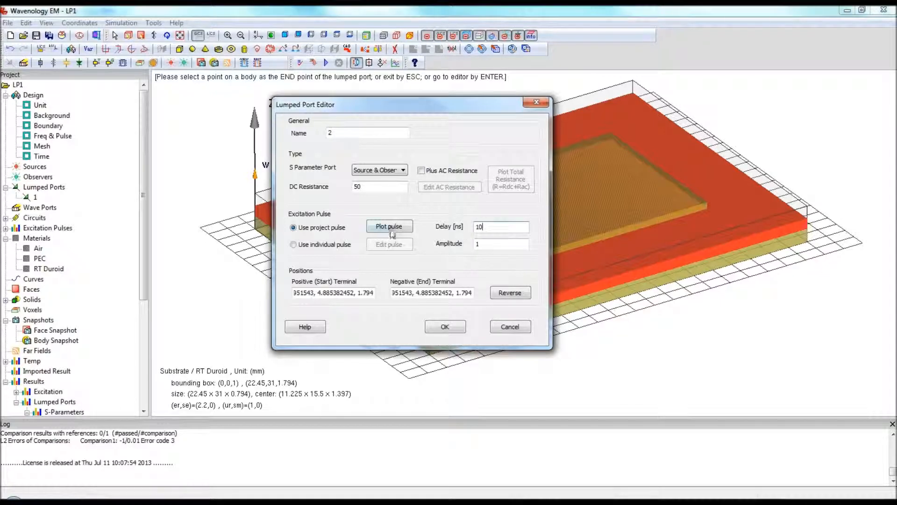
{"action": "double_click", "coordinate": [488, 243]}
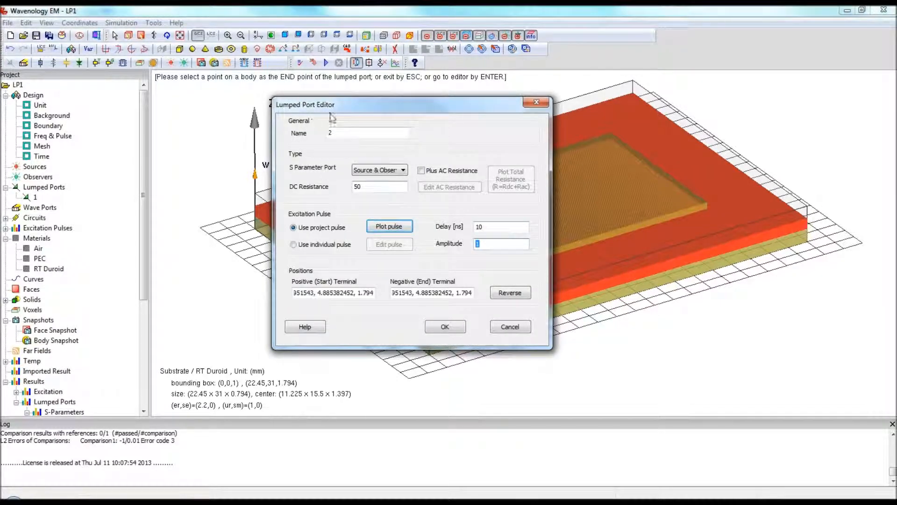
{"action": "left_click", "coordinate": [511, 327]}
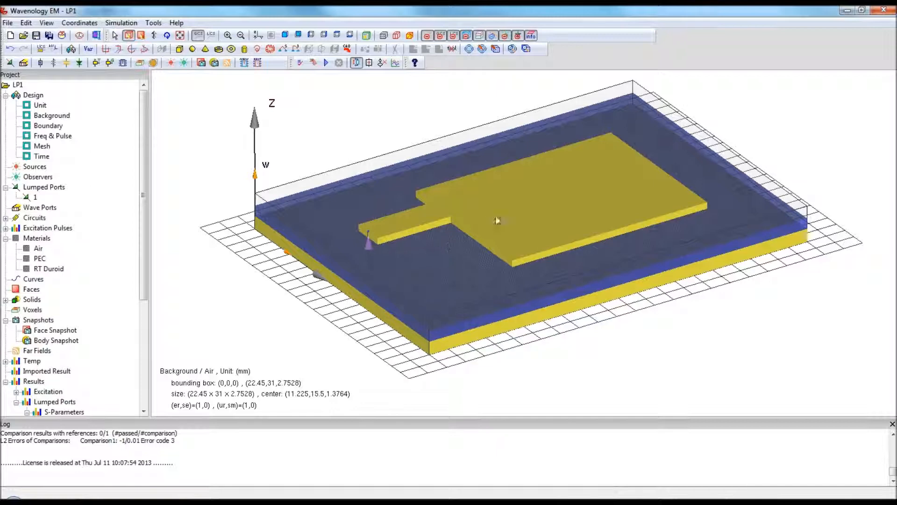
Plot lumped port 1's S-parameter magnitude and its transient scattered voltage, closing each plot after viewing it
{"action": "left_click", "coordinate": [146, 356]}
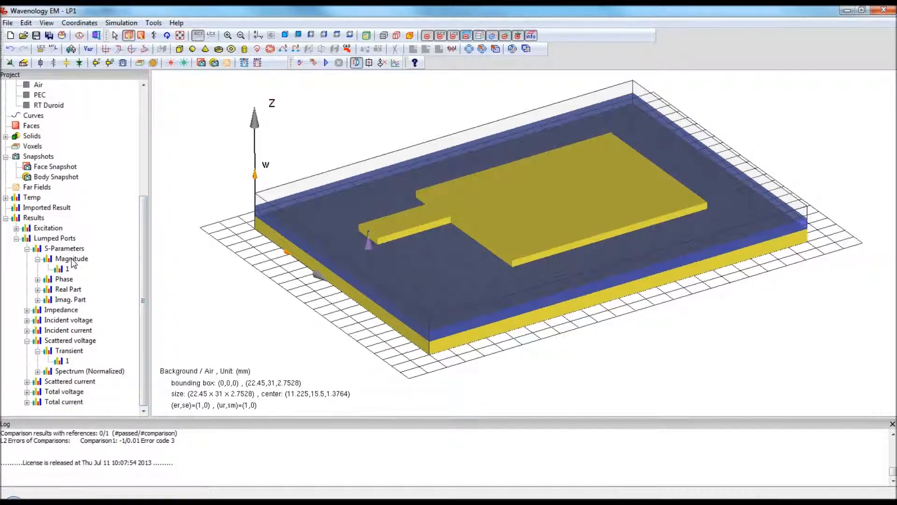
{"action": "double_click", "coordinate": [64, 272]}
{"action": "left_click_drag", "start_coordinate": [568, 182], "coordinate": [371, 97]}
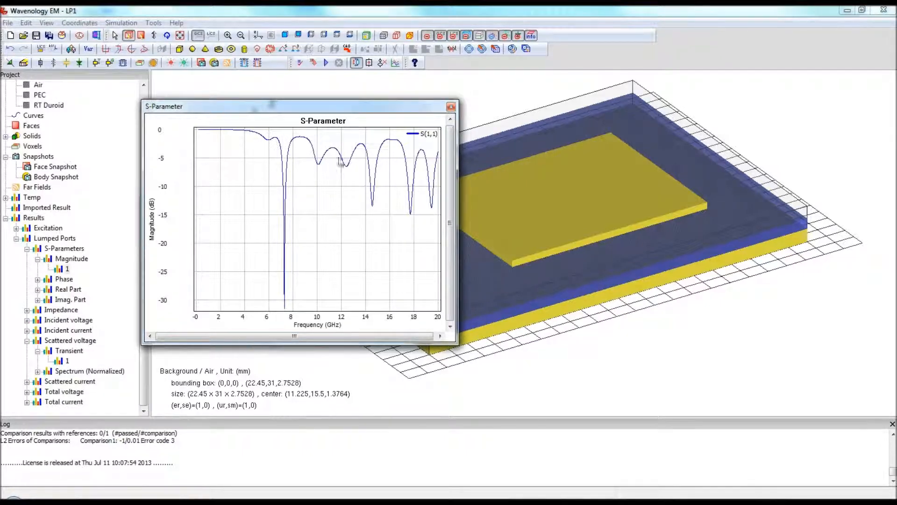
{"action": "left_click", "coordinate": [451, 108]}
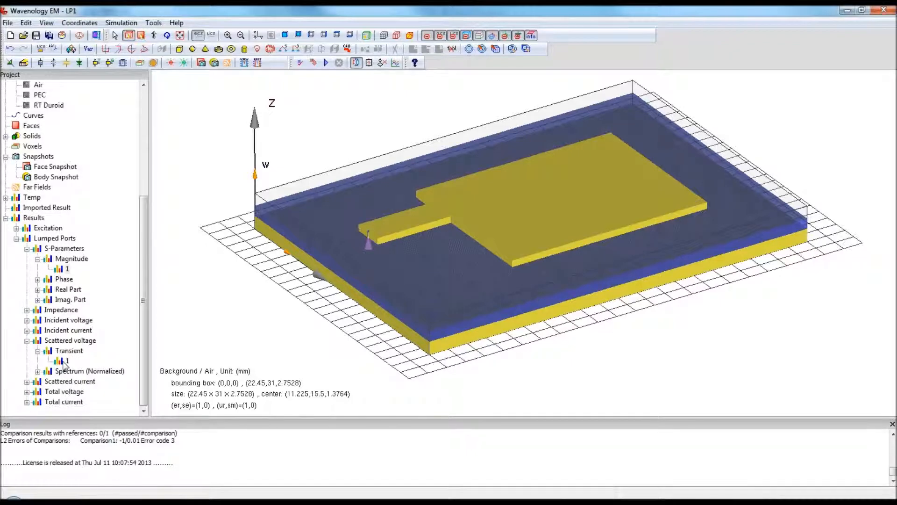
{"action": "double_click", "coordinate": [66, 363]}
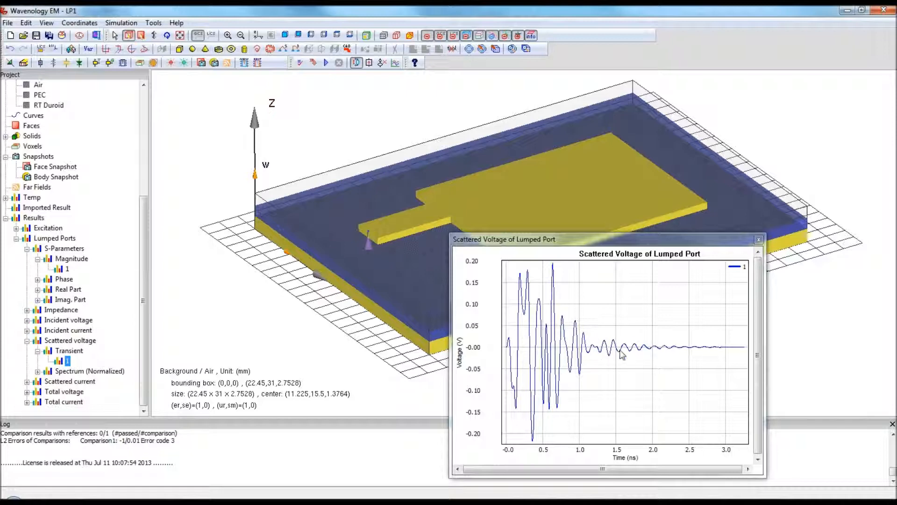
{"action": "left_click", "coordinate": [759, 240]}
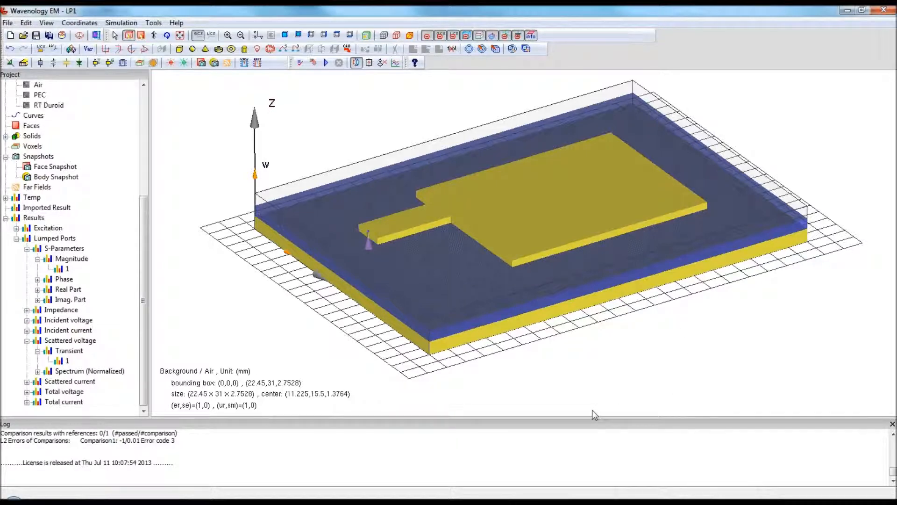
Switch to the WP1 project and examine the waveguide with its two wave ports
{"action": "mouse_move", "coordinate": [155, 500]}
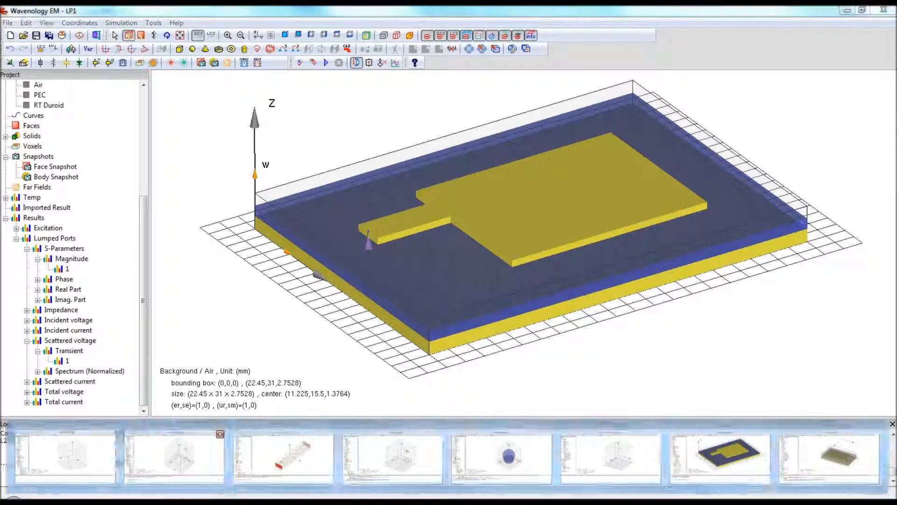
{"action": "left_click", "coordinate": [174, 457]}
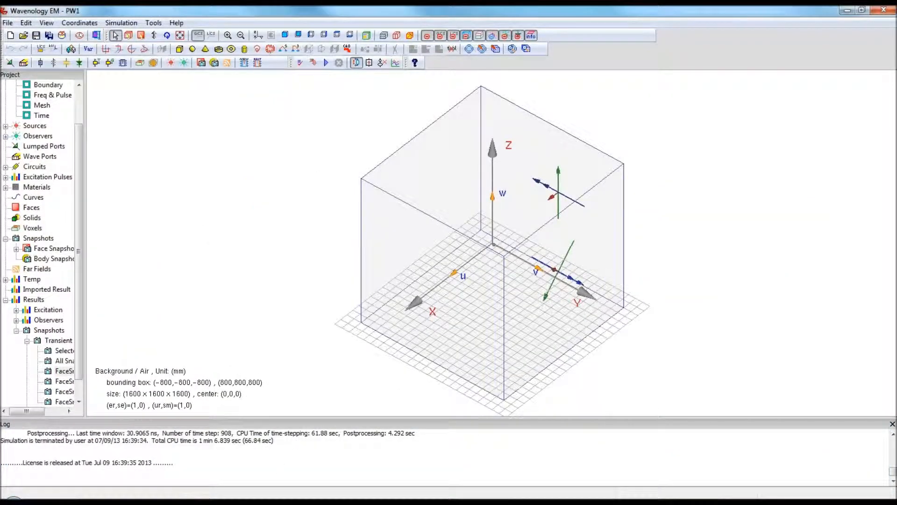
{"action": "mouse_move", "coordinate": [317, 498]}
{"action": "left_click", "coordinate": [318, 454]}
{"action": "middle_click_drag", "start_coordinate": [348, 311], "coordinate": [338, 189]}
{"action": "middle_click_drag", "start_coordinate": [436, 229], "coordinate": [422, 243]}
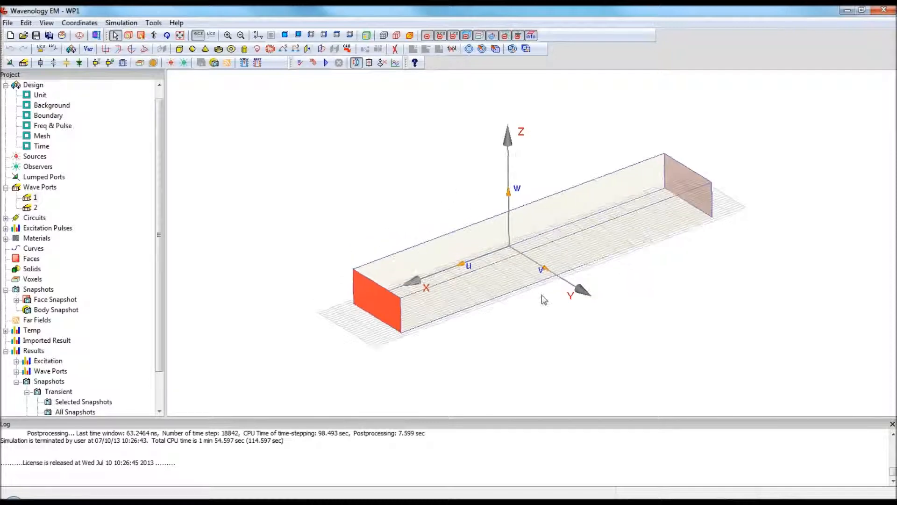
{"action": "scroll", "coordinate": [571, 322], "scroll_direction": "up", "scroll_amount": 3}
{"action": "scroll", "coordinate": [571, 324], "scroll_direction": "down", "scroll_amount": 1}
{"action": "scroll", "coordinate": [570, 325], "scroll_direction": "down", "scroll_amount": 1}
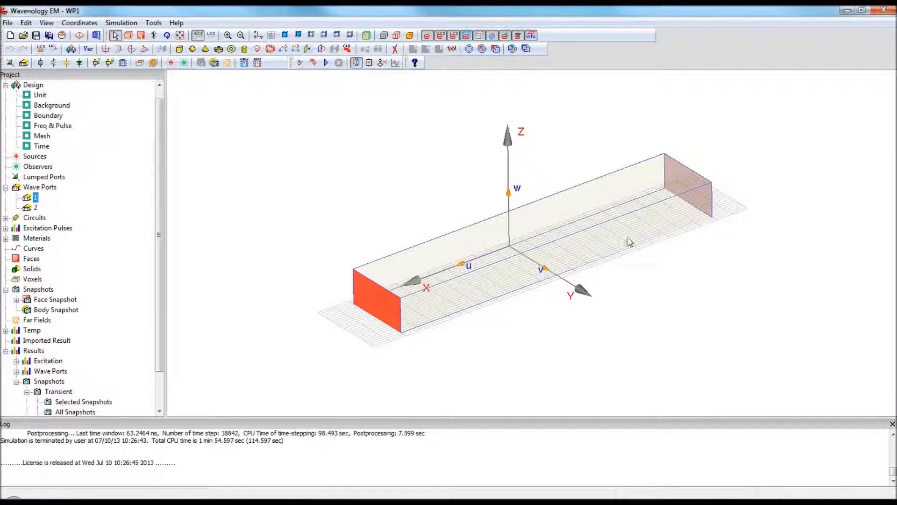
Edit wave port 1, setting its type to Observer and its port normal to Xmin, and check the bounding box against the model
{"action": "scroll", "coordinate": [160, 281], "scroll_direction": "down", "scroll_amount": 1}
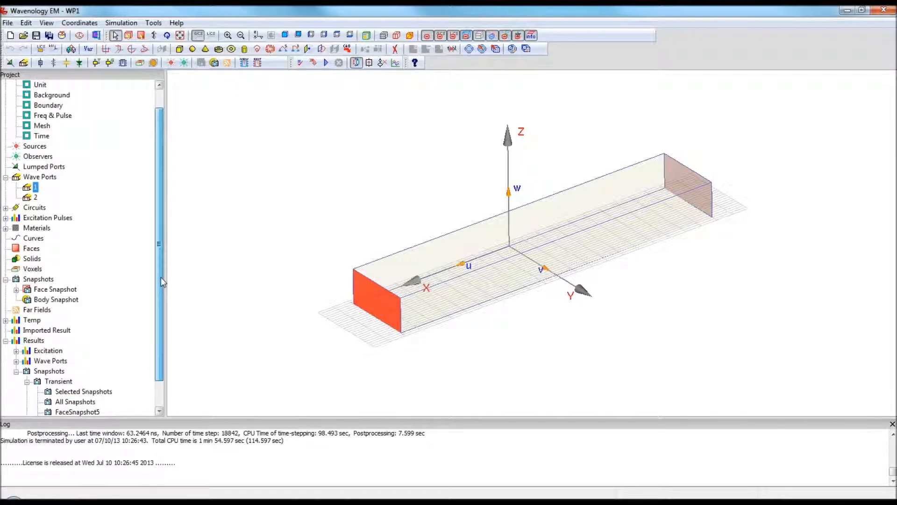
{"action": "scroll", "coordinate": [161, 280], "scroll_direction": "down", "scroll_amount": 3}
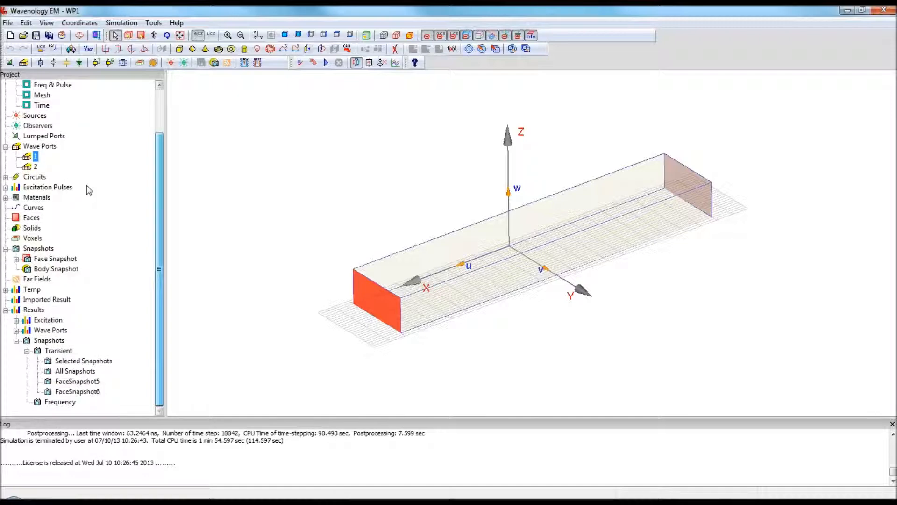
{"action": "double_click", "coordinate": [36, 157]}
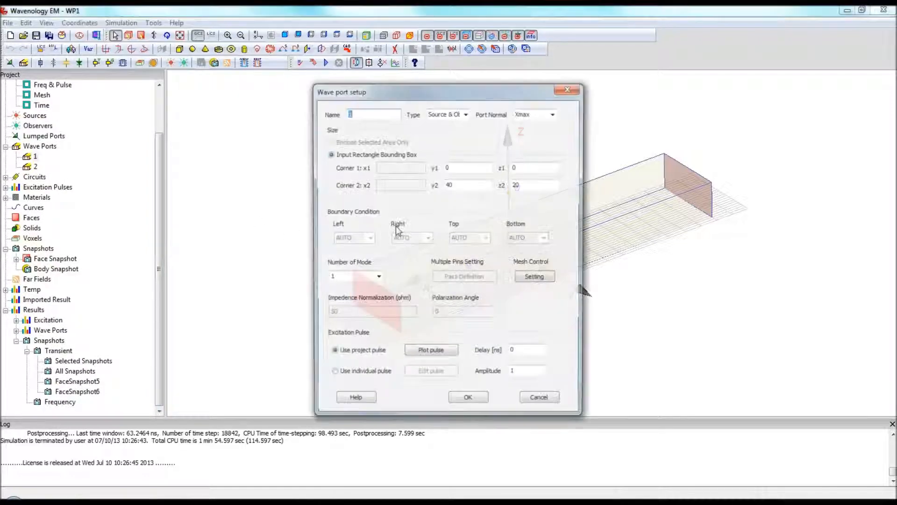
{"action": "left_click_drag", "start_coordinate": [491, 96], "coordinate": [338, 94]}
{"action": "left_click", "coordinate": [314, 111]}
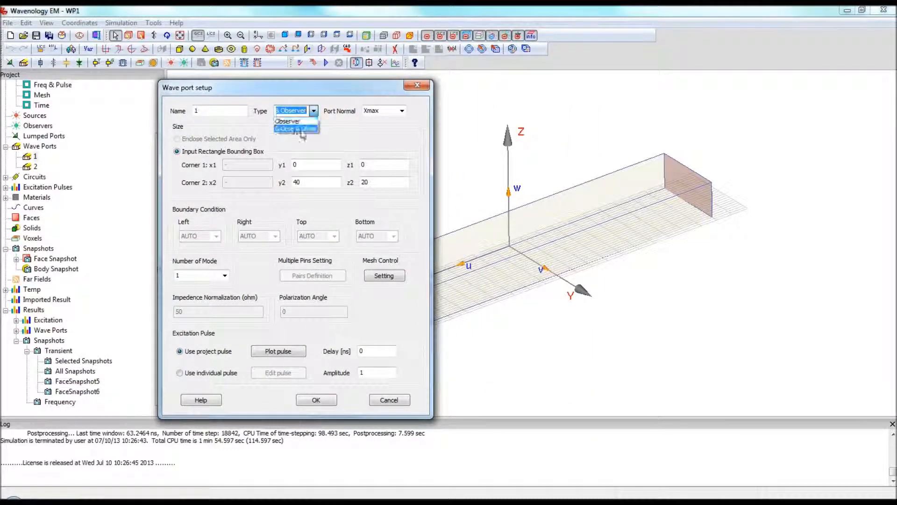
{"action": "left_click", "coordinate": [289, 121]}
{"action": "left_click", "coordinate": [401, 113]}
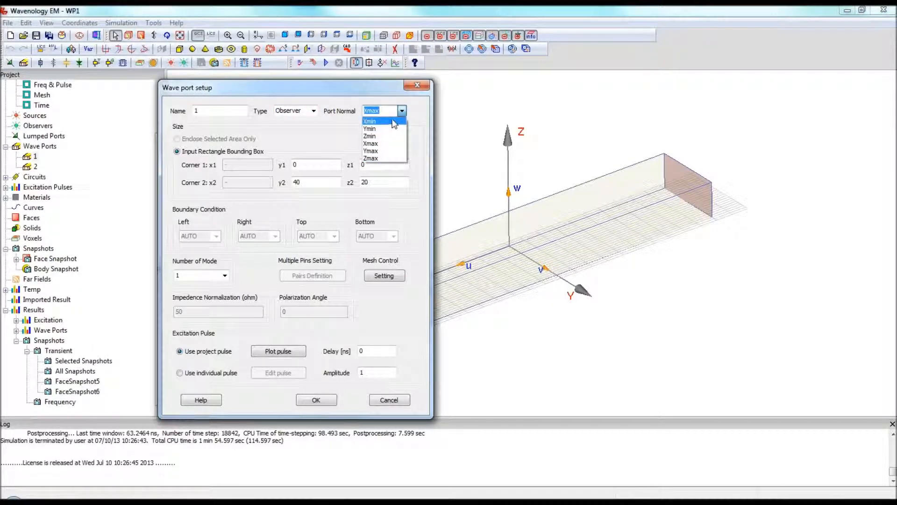
{"action": "left_click", "coordinate": [388, 121]}
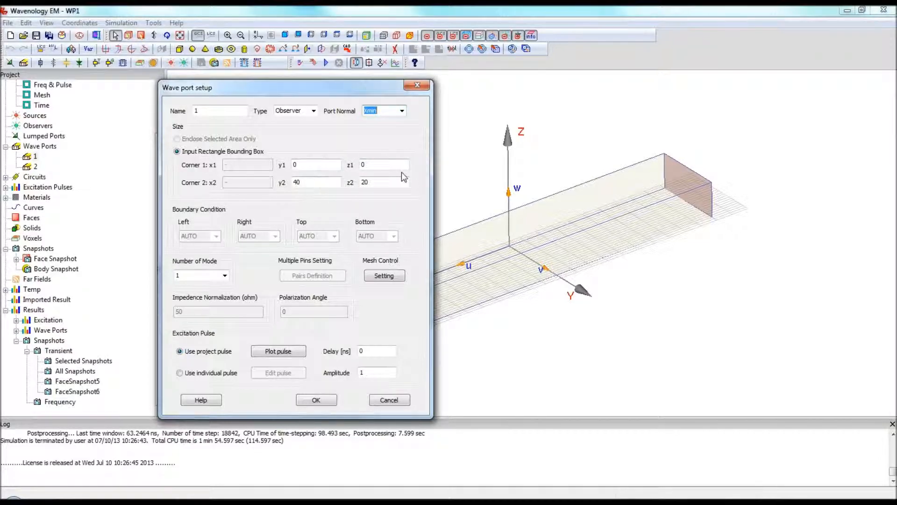
{"action": "left_click", "coordinate": [304, 185]}
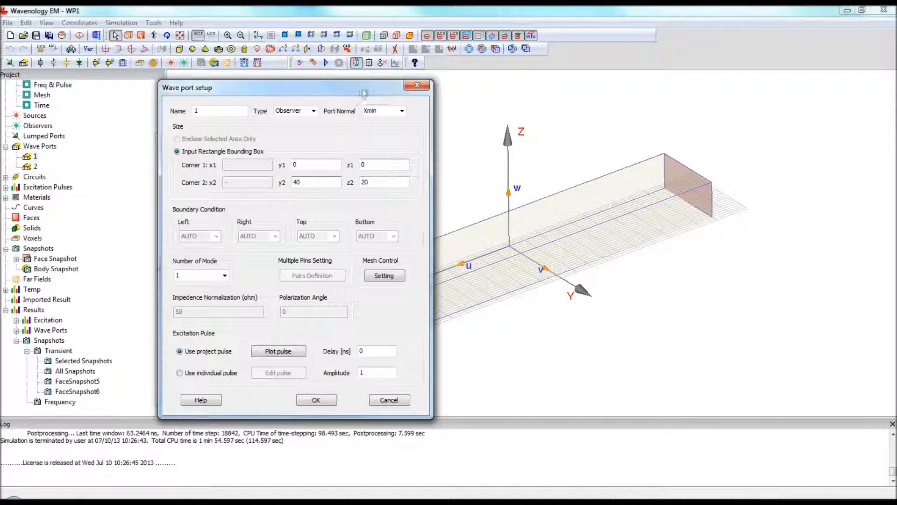
{"action": "left_click_drag", "start_coordinate": [364, 93], "coordinate": [235, 93]}
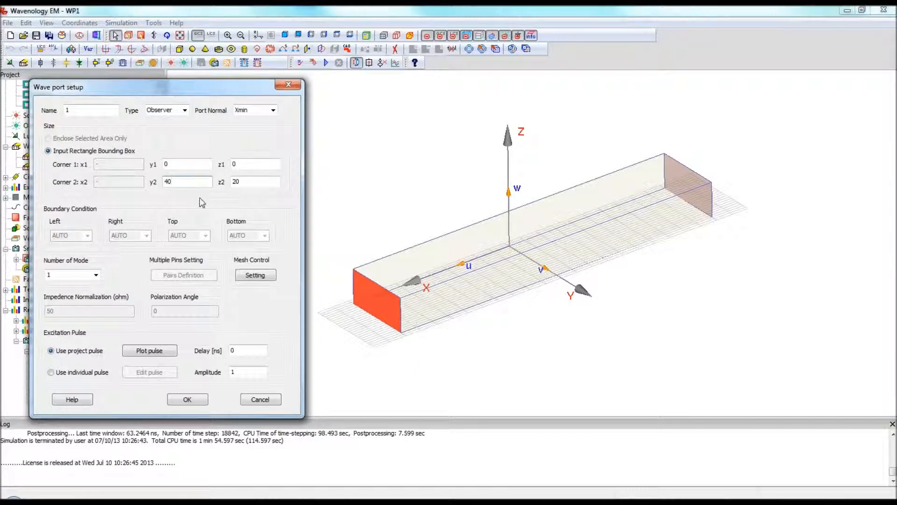
Check wave port 1's number of modes, plot its project excitation pulse, inspect the delay and amplitude, and discard the port changes
{"action": "left_click", "coordinate": [95, 275]}
{"action": "left_click", "coordinate": [81, 287]}
{"action": "left_click", "coordinate": [152, 351]}
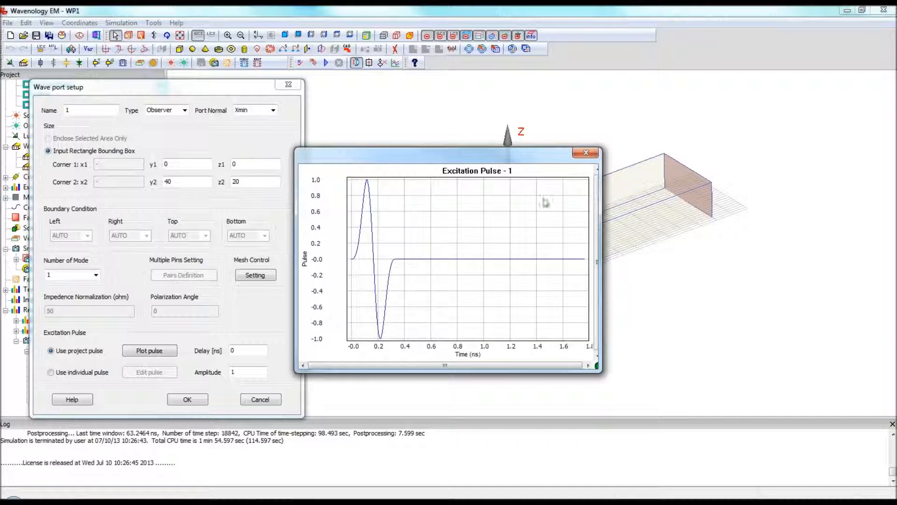
{"action": "left_click", "coordinate": [587, 153]}
{"action": "left_click_drag", "start_coordinate": [256, 350], "coordinate": [229, 352]}
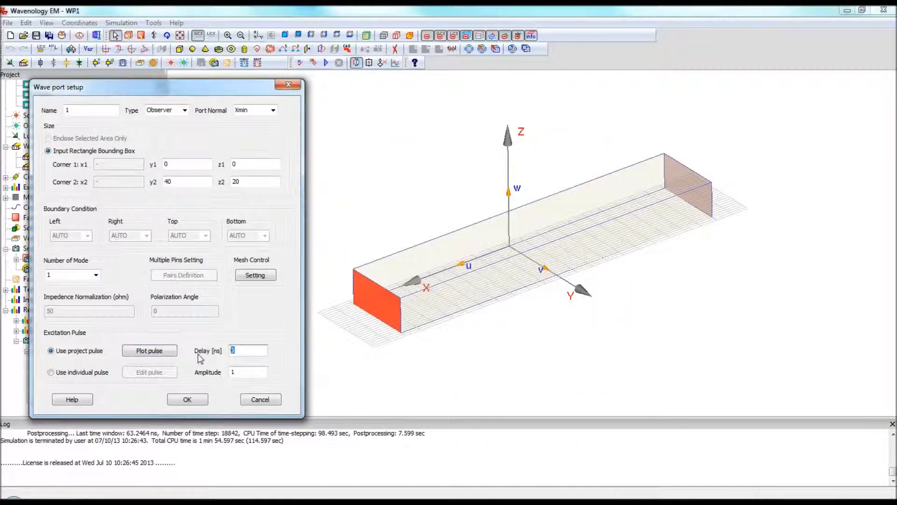
{"action": "double_click", "coordinate": [268, 375]}
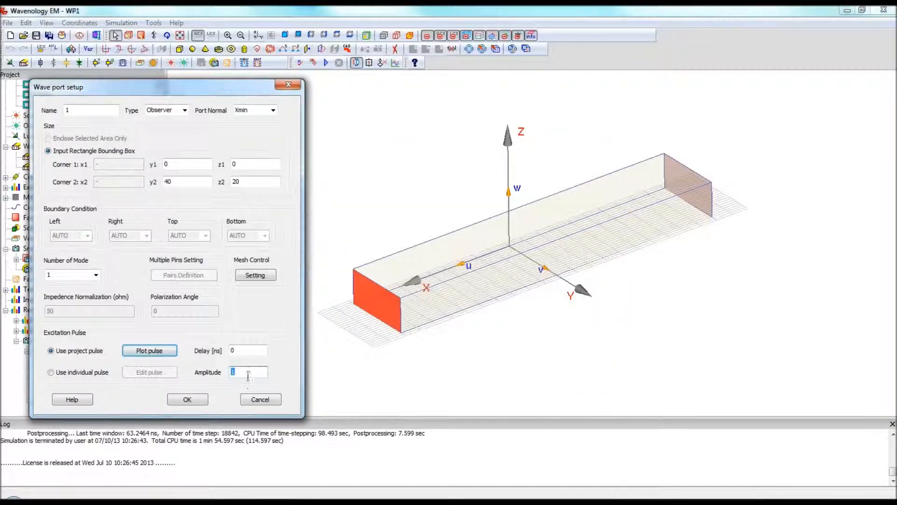
{"action": "left_click", "coordinate": [261, 399]}
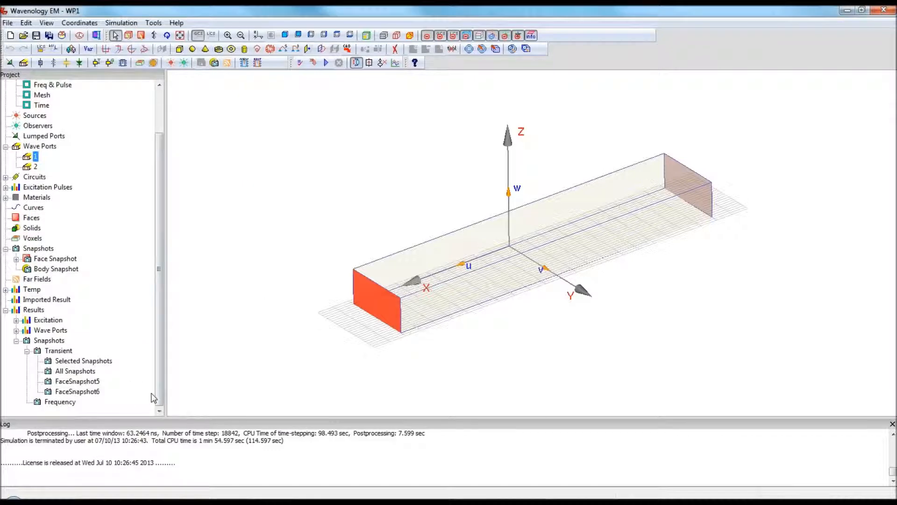
Plot the S-parameter magnitude for all wave ports in one graph, examine the curves, and close the plot
{"action": "left_click", "coordinate": [52, 332]}
{"action": "double_click", "coordinate": [51, 331]}
{"action": "double_click", "coordinate": [62, 331]}
{"action": "scroll", "coordinate": [70, 337], "scroll_direction": "down", "scroll_amount": 4}
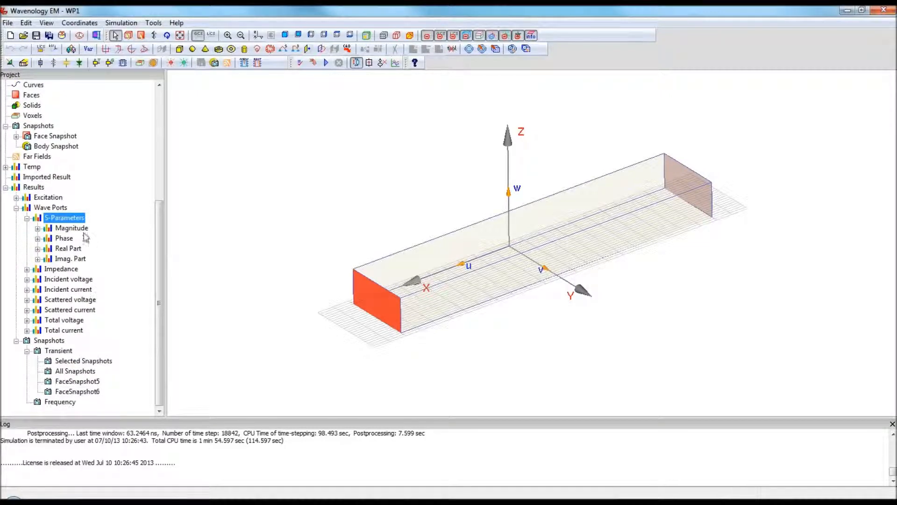
{"action": "double_click", "coordinate": [77, 229]}
{"action": "double_click", "coordinate": [70, 238]}
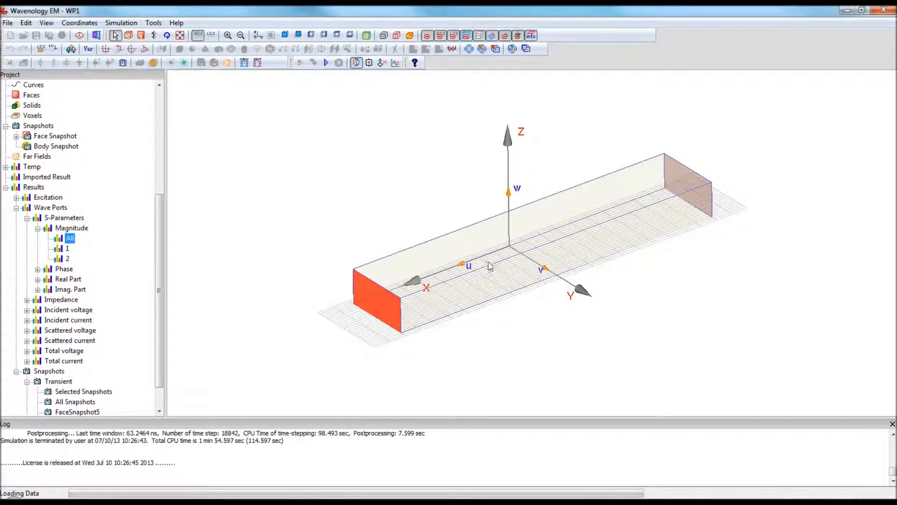
{"action": "left_click_drag", "start_coordinate": [177, 97], "coordinate": [409, 280]}
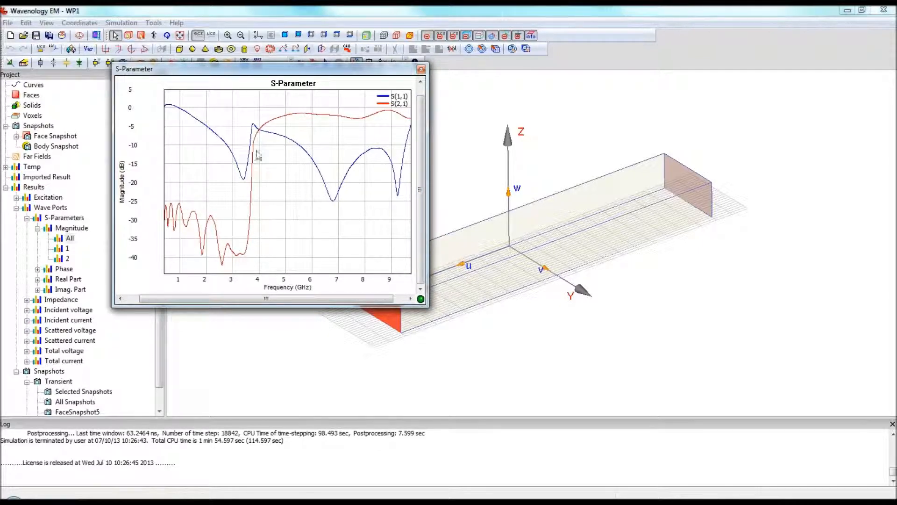
{"action": "left_click", "coordinate": [422, 71]}
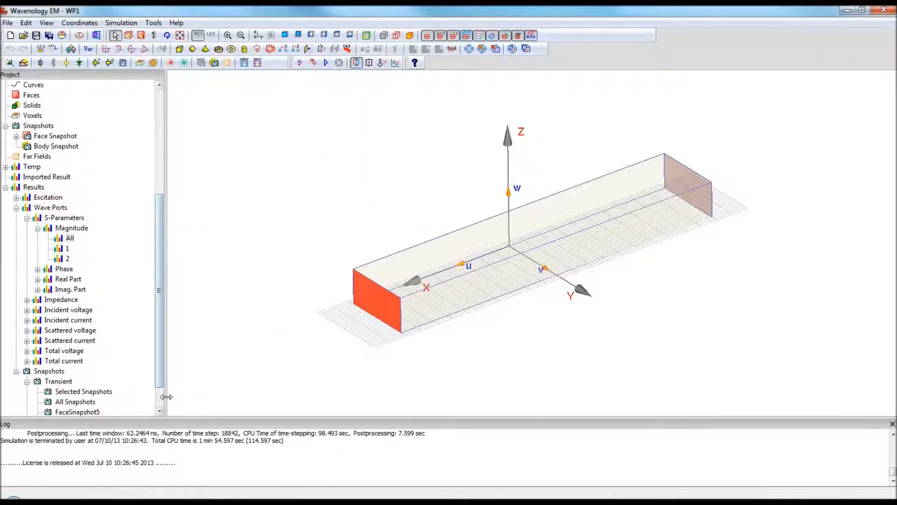
Display all transient field snapshots and orbit the view to show the snapshot planes through the waveguide
{"action": "scroll", "coordinate": [160, 404], "scroll_direction": "down", "scroll_amount": 1}
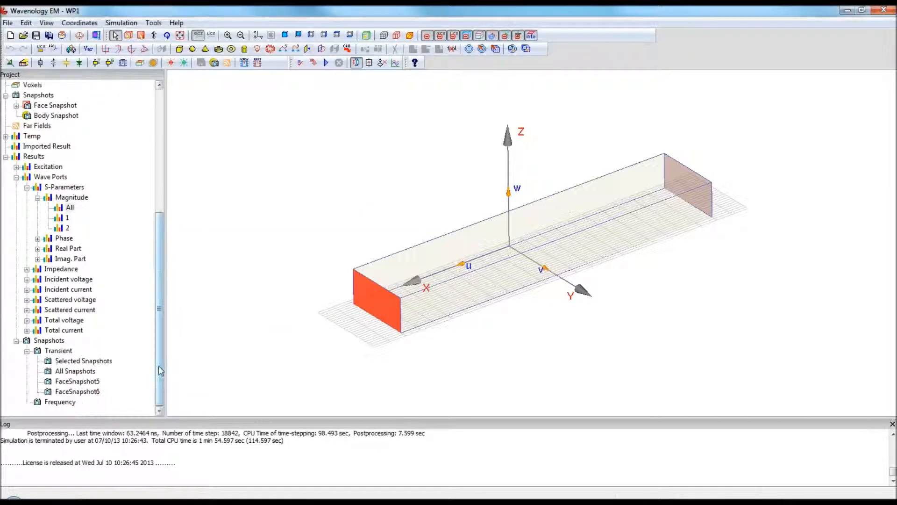
{"action": "left_click", "coordinate": [61, 403]}
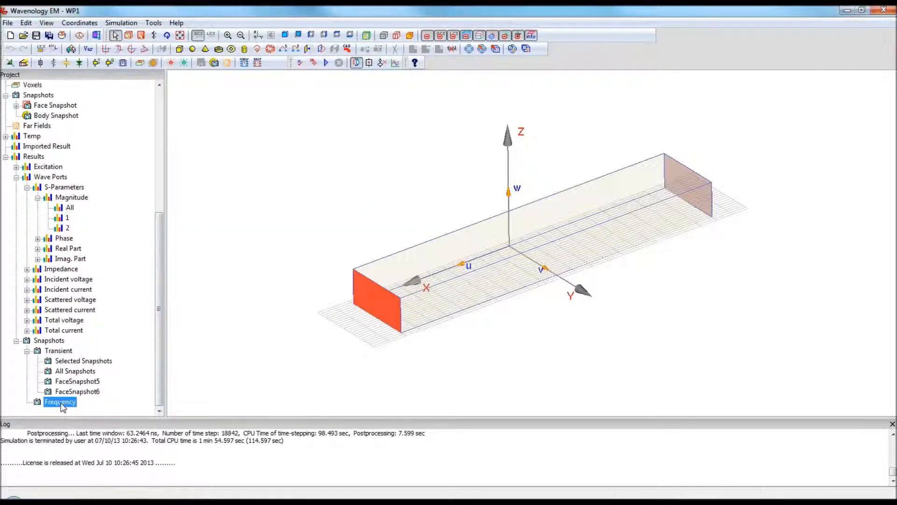
{"action": "left_click", "coordinate": [79, 372]}
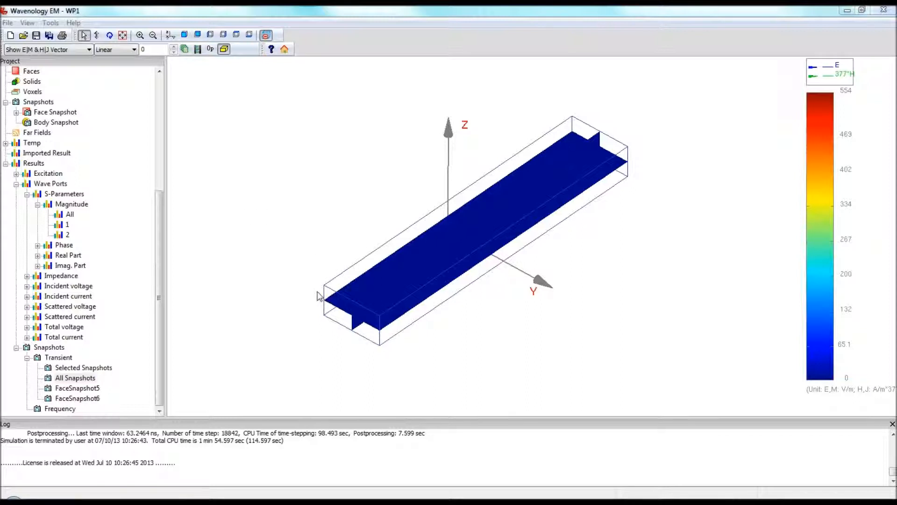
{"action": "middle_click_drag", "start_coordinate": [317, 292], "coordinate": [330, 308]}
Hide the field vectors, switch the field scale to Log, and advance the transient snapshots to 480
{"action": "left_click", "coordinate": [79, 49]}
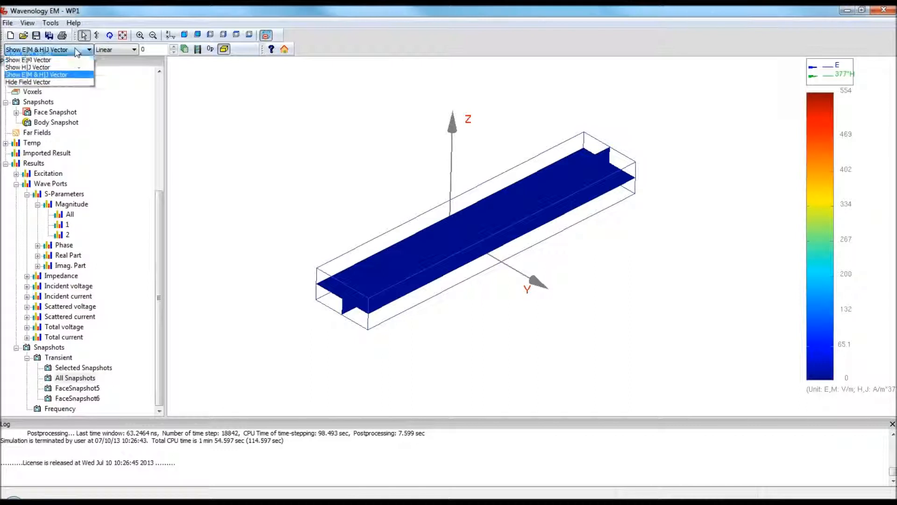
{"action": "left_click", "coordinate": [56, 83]}
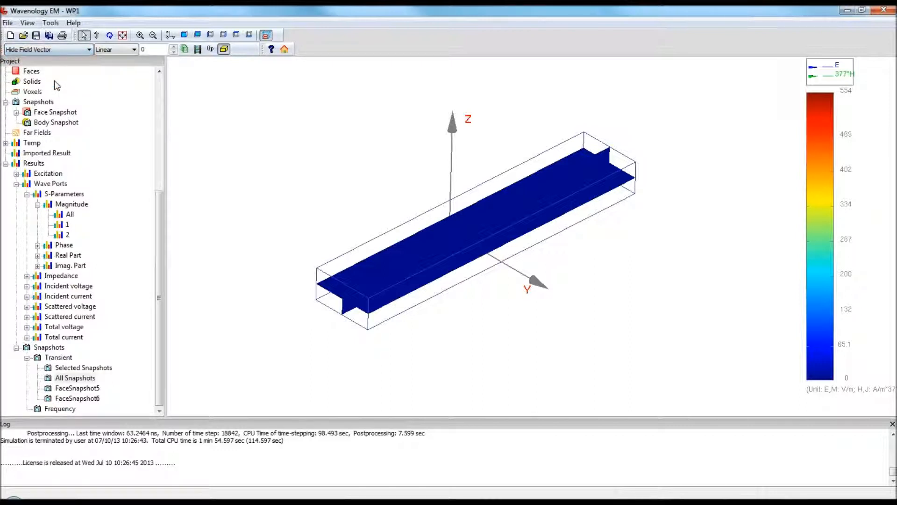
{"action": "left_click", "coordinate": [132, 50]}
{"action": "left_click", "coordinate": [119, 69]}
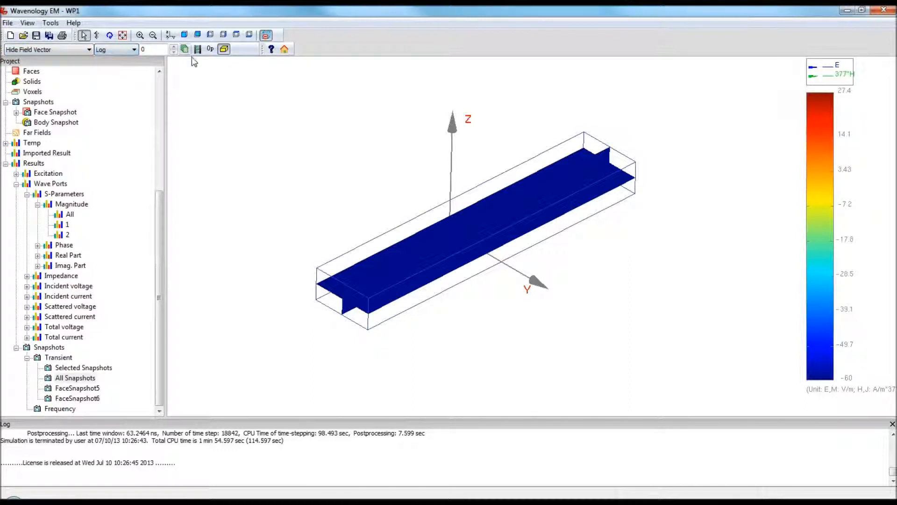
{"action": "left_click", "coordinate": [174, 48]}
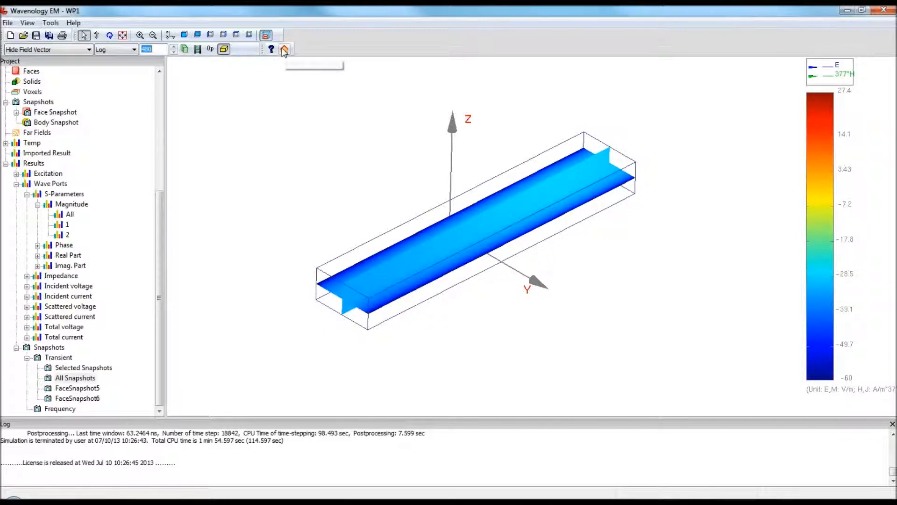
Add a monitored frequency of 8 GHz to the frequency snapshots
{"action": "left_click", "coordinate": [55, 409]}
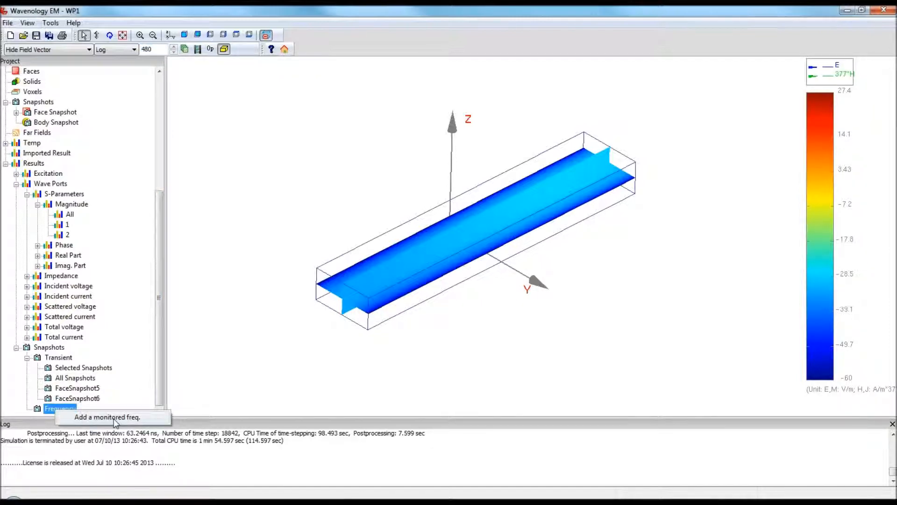
{"action": "double_click", "coordinate": [56, 409]}
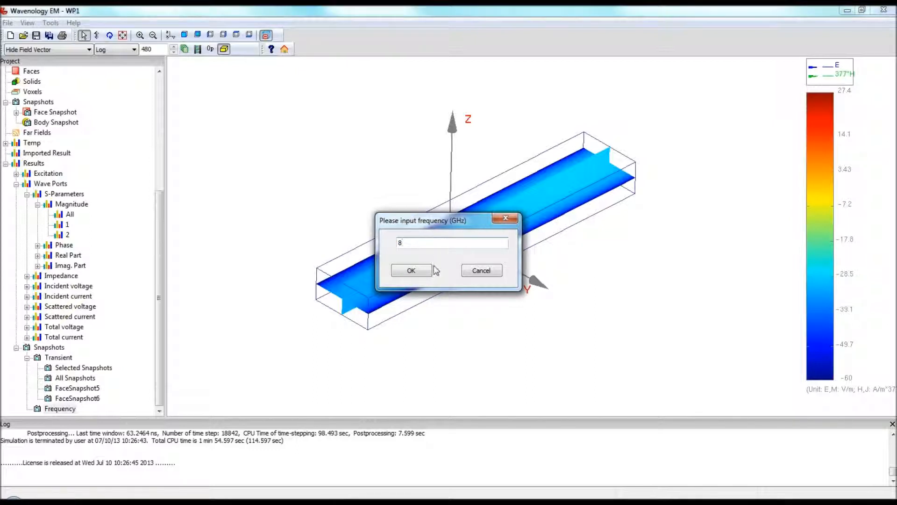
{"action": "left_click", "coordinate": [411, 271]}
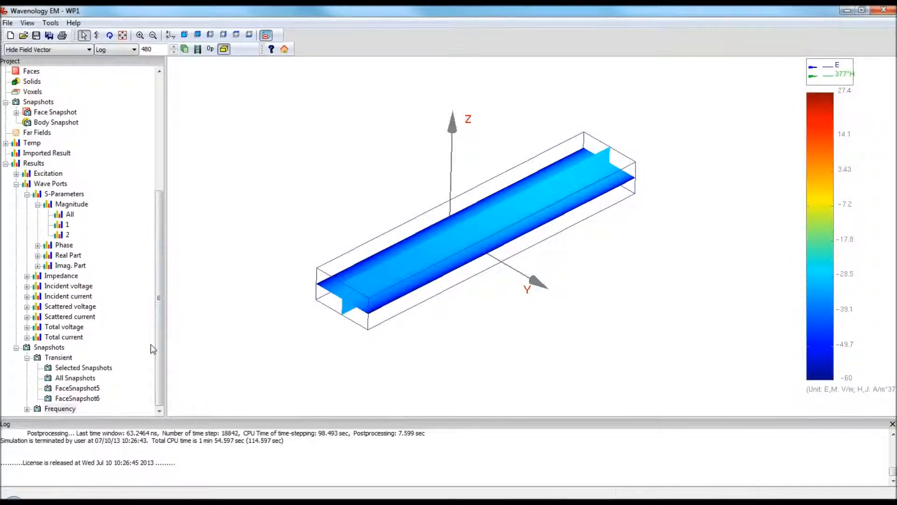
Display all frequency snapshots at 8 GHz and inspect the field planes along the waveguide
{"action": "left_click", "coordinate": [27, 409]}
{"action": "left_click", "coordinate": [51, 410]}
{"action": "left_click", "coordinate": [38, 409]}
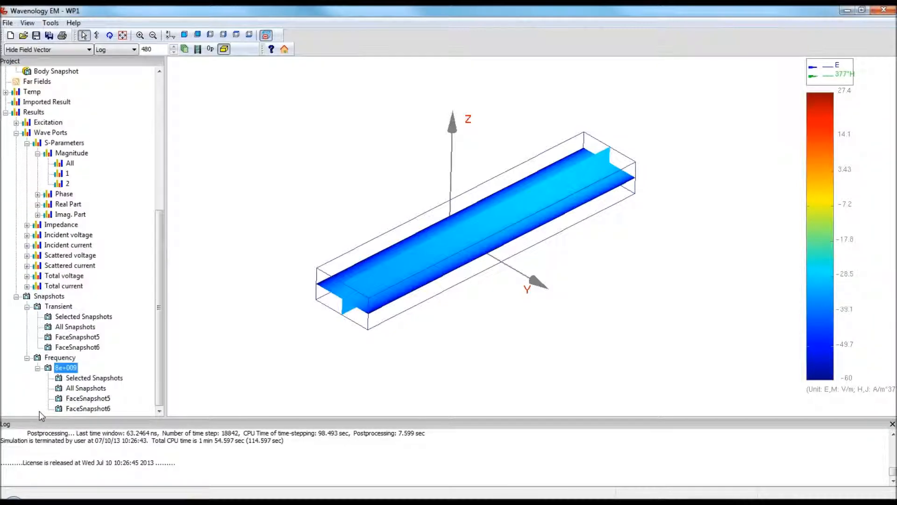
{"action": "left_click", "coordinate": [91, 389]}
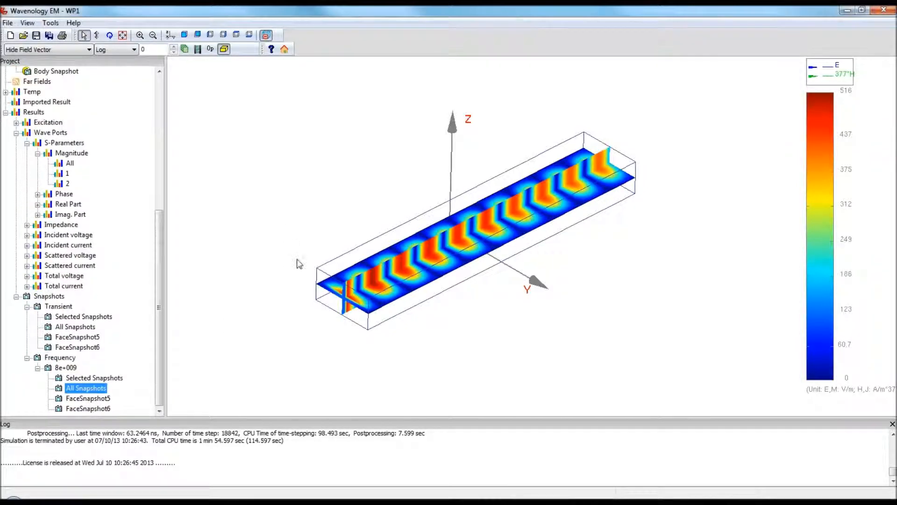
{"action": "middle_click_drag", "start_coordinate": [524, 176], "coordinate": [542, 293]}
{"action": "middle_click_drag", "start_coordinate": [332, 181], "coordinate": [428, 292]}
{"action": "middle_click_drag", "start_coordinate": [370, 216], "coordinate": [311, 114]}
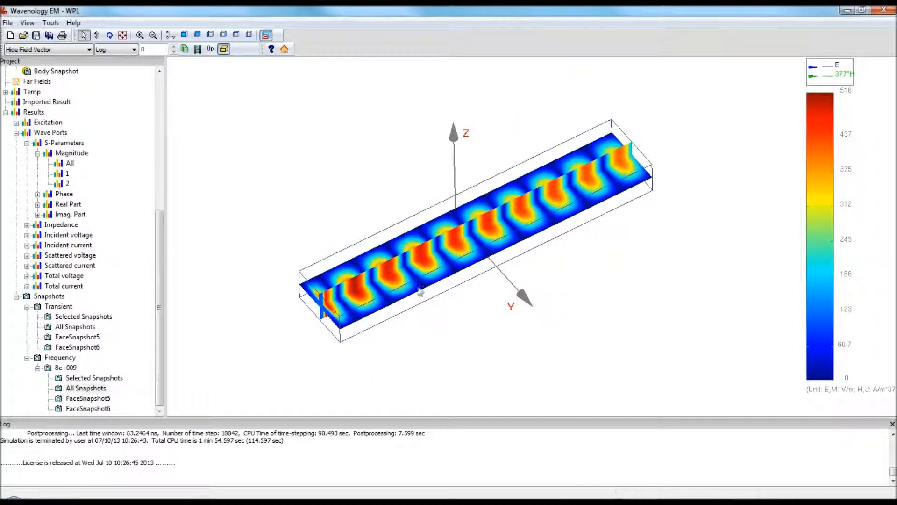
Show the E|M & H|J vectors on the 8 GHz snapshots and advance them to 17
{"action": "left_click", "coordinate": [88, 50]}
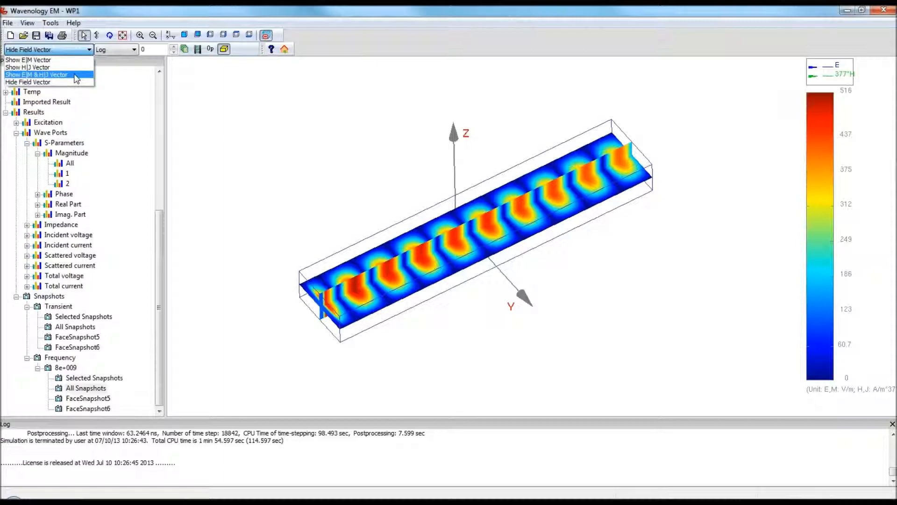
{"action": "left_click", "coordinate": [51, 84]}
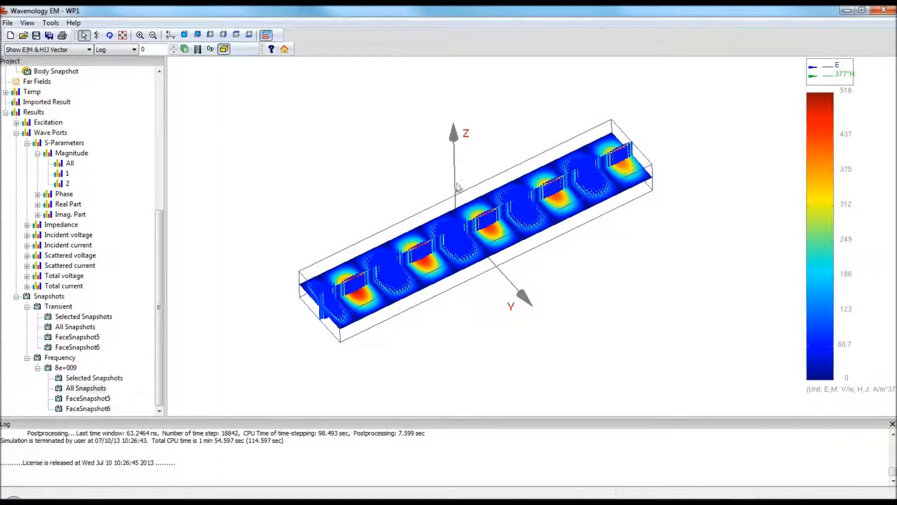
{"action": "left_click", "coordinate": [172, 50]}
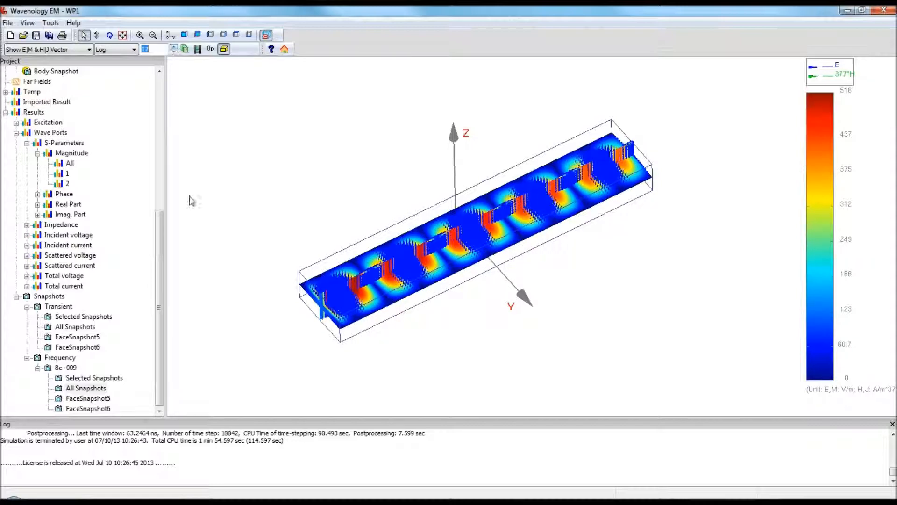
Add a monitored frequency of 5 GHz to the frequency snapshots
{"action": "right_click", "coordinate": [57, 358]}
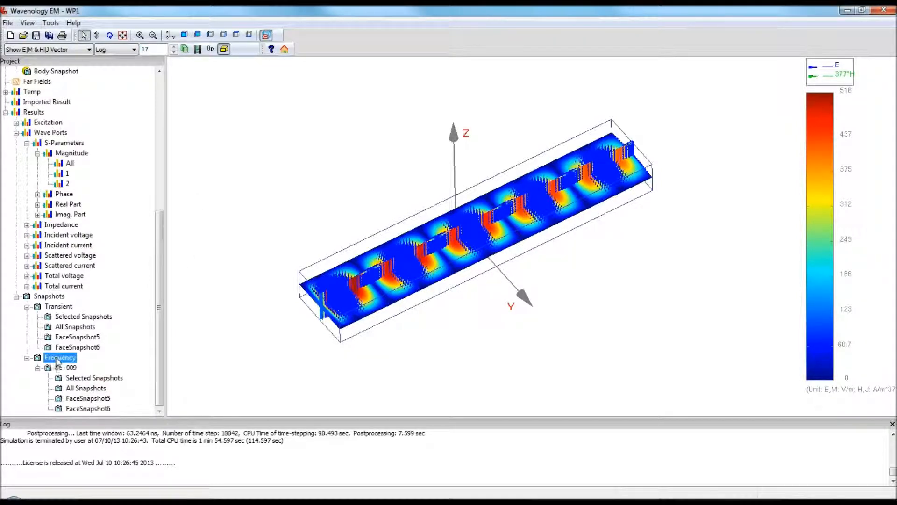
{"action": "left_click", "coordinate": [106, 366]}
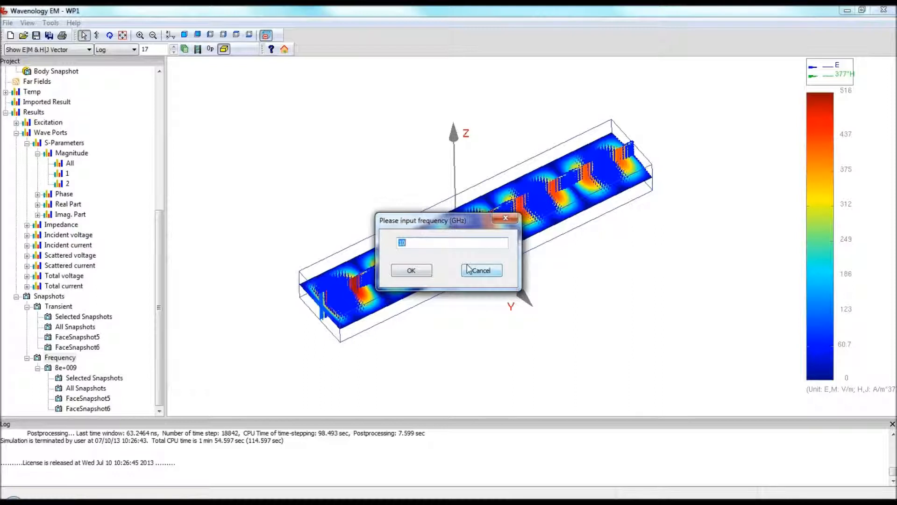
{"action": "left_click", "coordinate": [420, 273]}
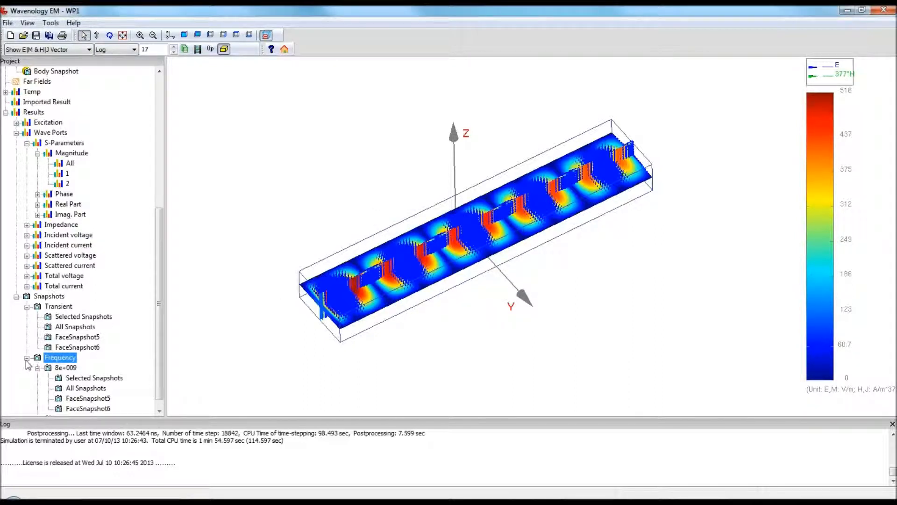
Display all frequency snapshots at 5 GHz and advance them to 55
{"action": "left_click", "coordinate": [27, 358]}
{"action": "left_click", "coordinate": [72, 389]}
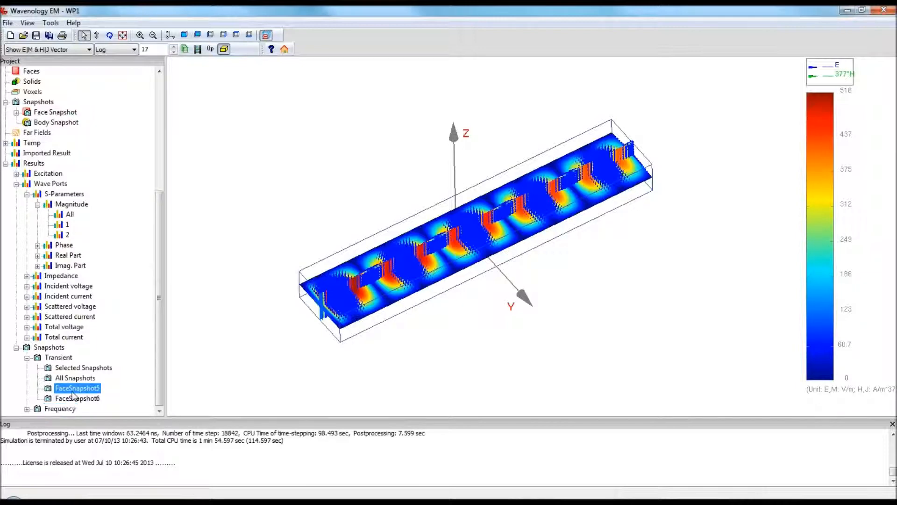
{"action": "scroll", "coordinate": [72, 392], "scroll_direction": "up", "scroll_amount": 1}
{"action": "scroll", "coordinate": [60, 404], "scroll_direction": "down", "scroll_amount": 1}
{"action": "double_click", "coordinate": [60, 409]}
{"action": "double_click", "coordinate": [66, 408]}
{"action": "double_click", "coordinate": [86, 388]}
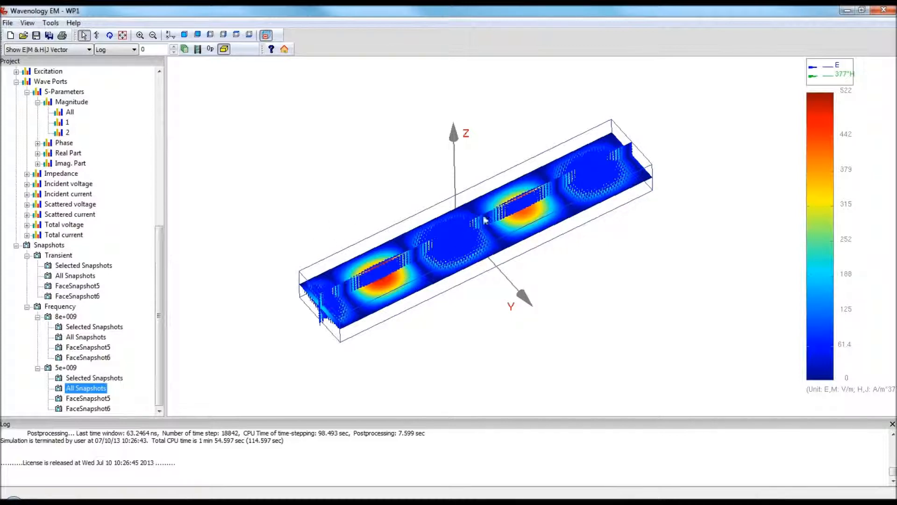
{"action": "left_click", "coordinate": [174, 49]}
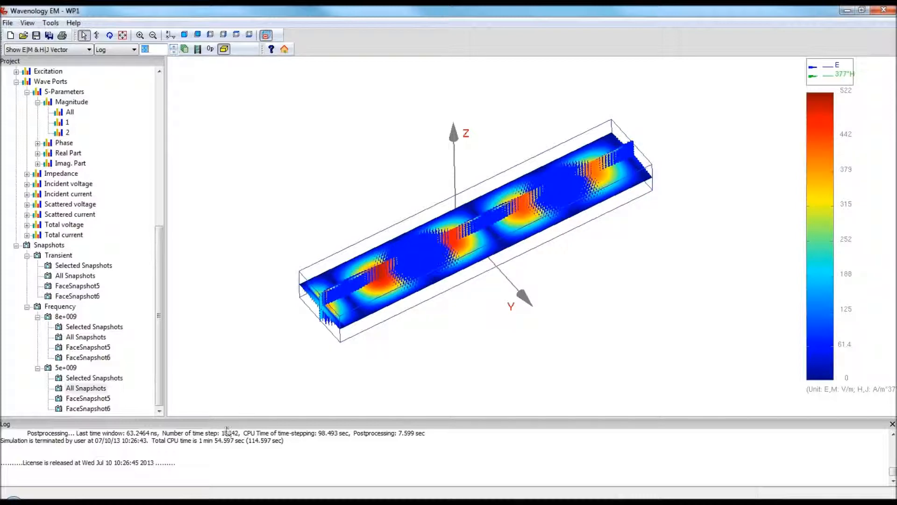
Add a monitored frequency of 2 GHz to the frequency snapshots
{"action": "left_click", "coordinate": [60, 308]}
{"action": "right_click", "coordinate": [60, 311]}
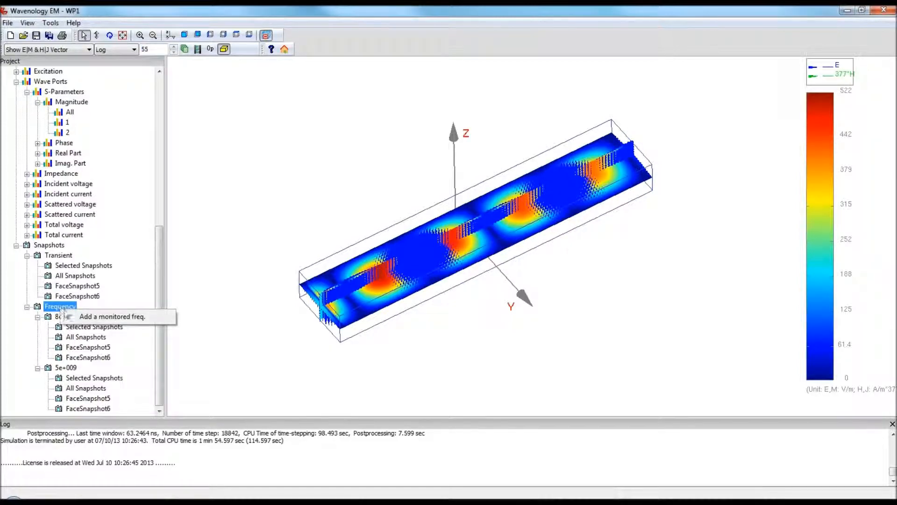
{"action": "left_click", "coordinate": [119, 318]}
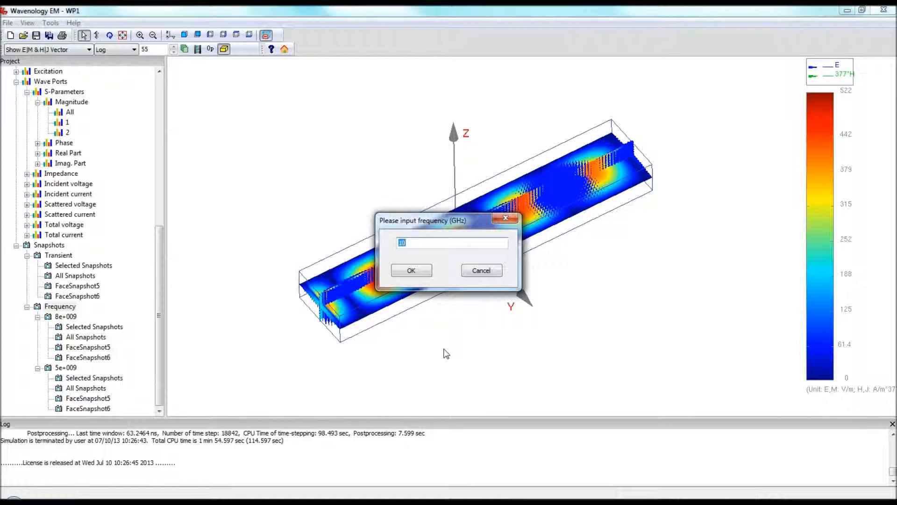
{"action": "type", "text": "2"}
{"action": "left_click", "coordinate": [411, 270]}
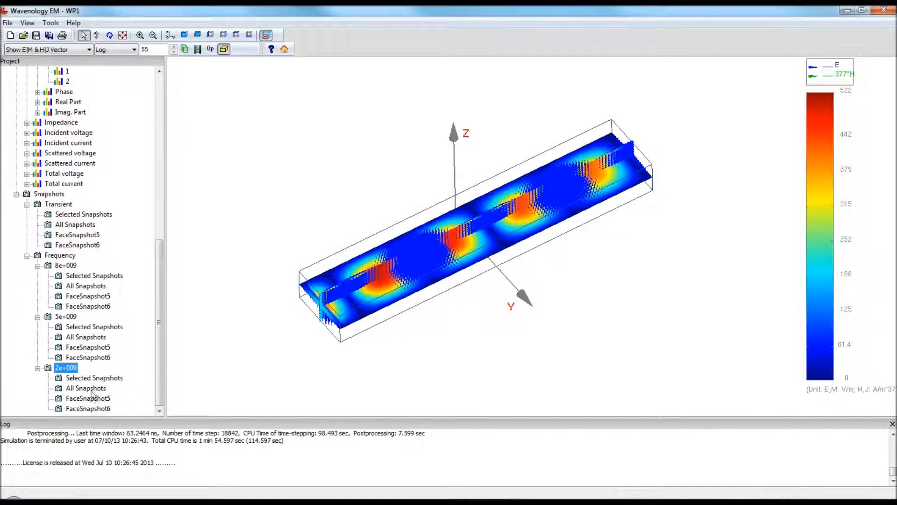
Display all frequency snapshots at 2 GHz with the field vectors hidden and step through them
{"action": "left_click", "coordinate": [88, 389]}
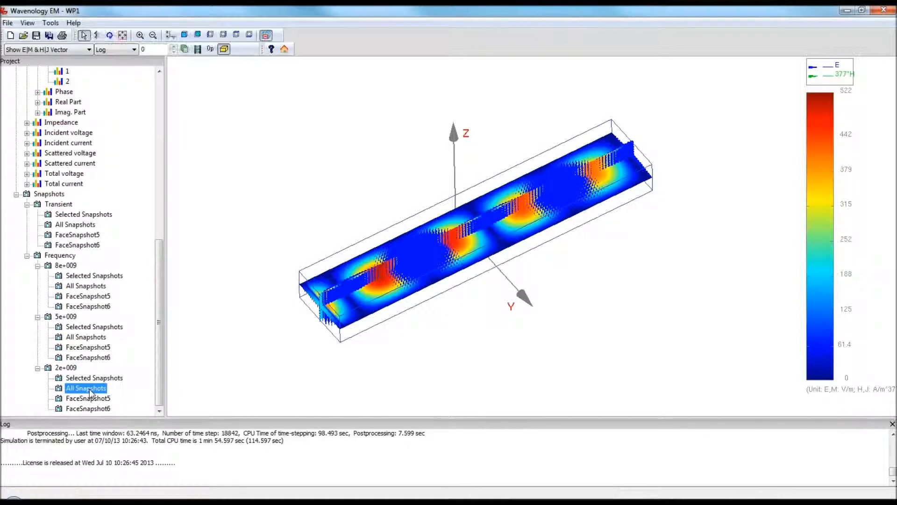
{"action": "left_click", "coordinate": [80, 51]}
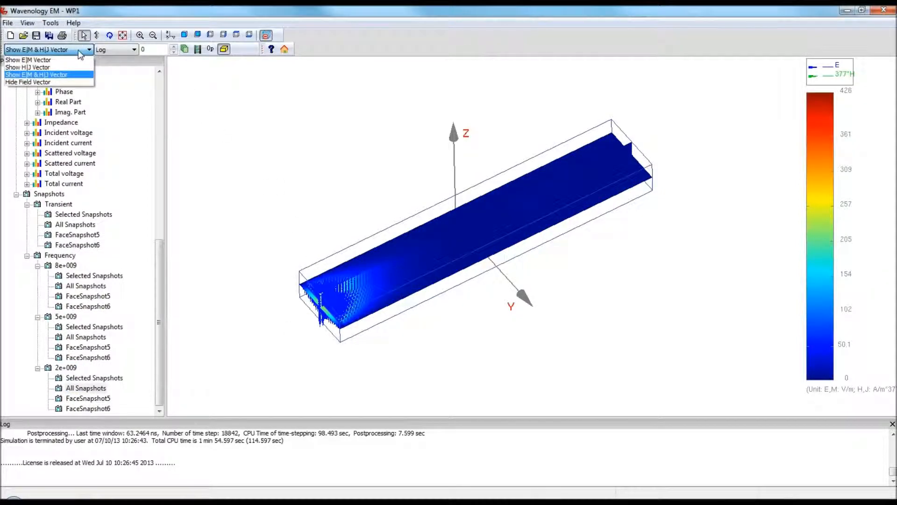
{"action": "left_click", "coordinate": [68, 82]}
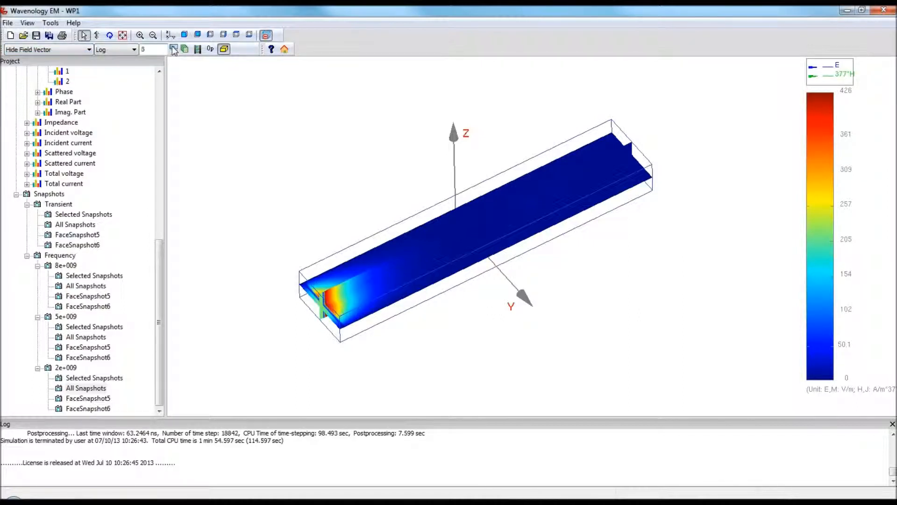
{"action": "left_click", "coordinate": [172, 47]}
Show the E|M & H|J vectors on the 2 GHz snapshots and step further through them
{"action": "left_click", "coordinate": [77, 50]}
{"action": "left_click", "coordinate": [70, 73]}
{"action": "left_click", "coordinate": [173, 49]}
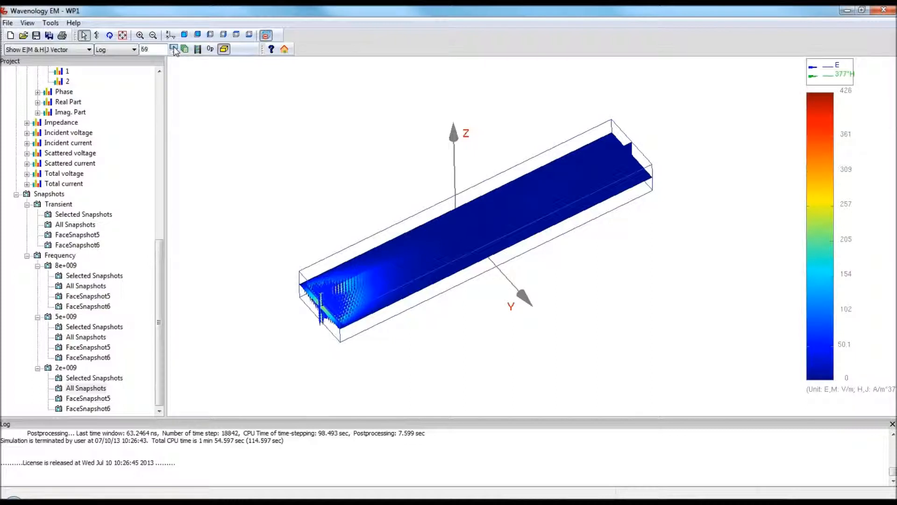
{"action": "left_click", "coordinate": [175, 50]}
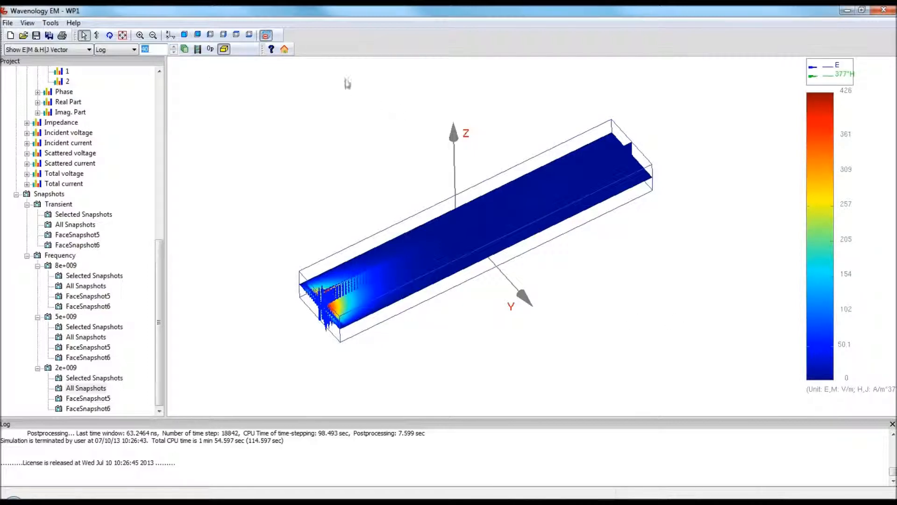
Leave the waveguide results view and switch to the Microstrip_PWMTest2 project to inspect its microstrip model and circuit location
{"action": "left_click", "coordinate": [284, 49]}
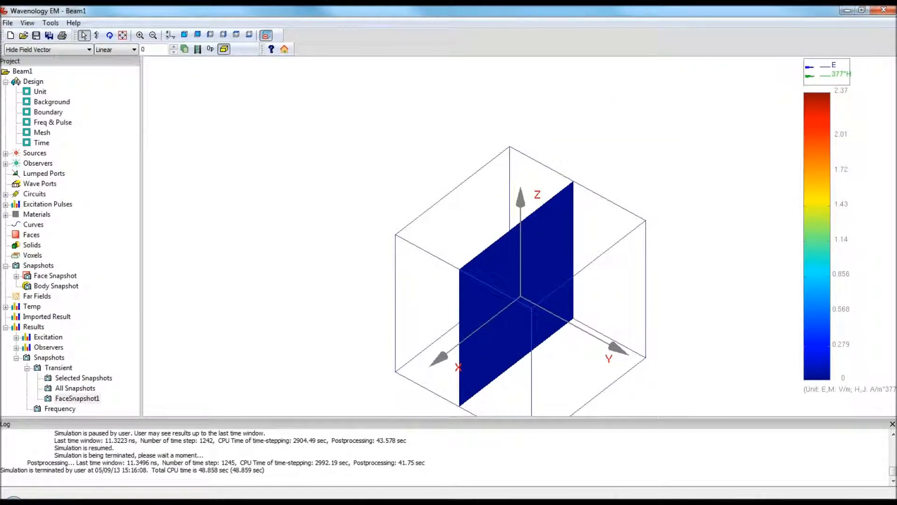
{"action": "mouse_move", "coordinate": [556, 500]}
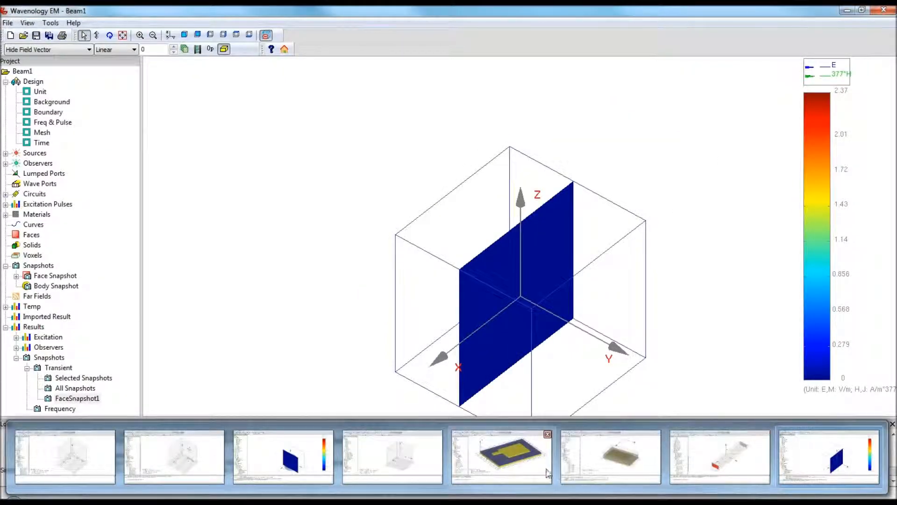
{"action": "left_click", "coordinate": [607, 463]}
{"action": "middle_click_drag", "start_coordinate": [644, 279], "coordinate": [678, 177]}
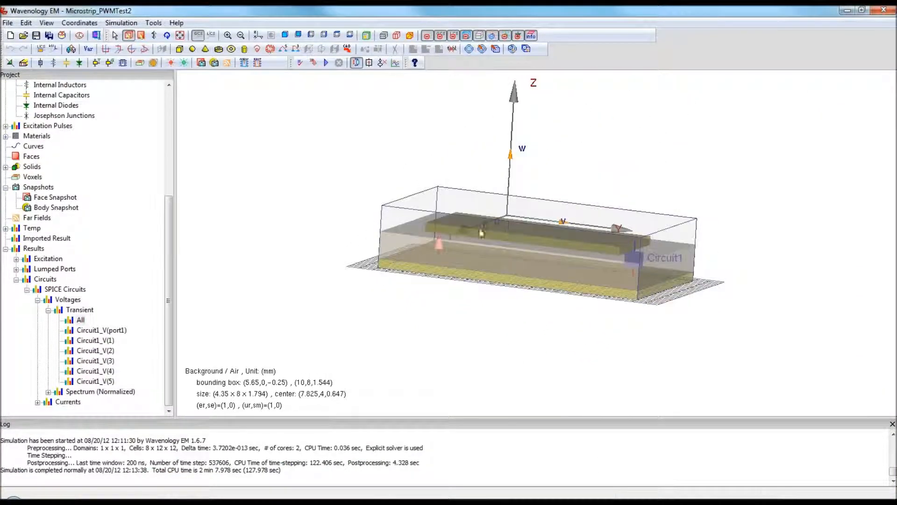
{"action": "middle_click_drag", "start_coordinate": [570, 241], "coordinate": [455, 220]}
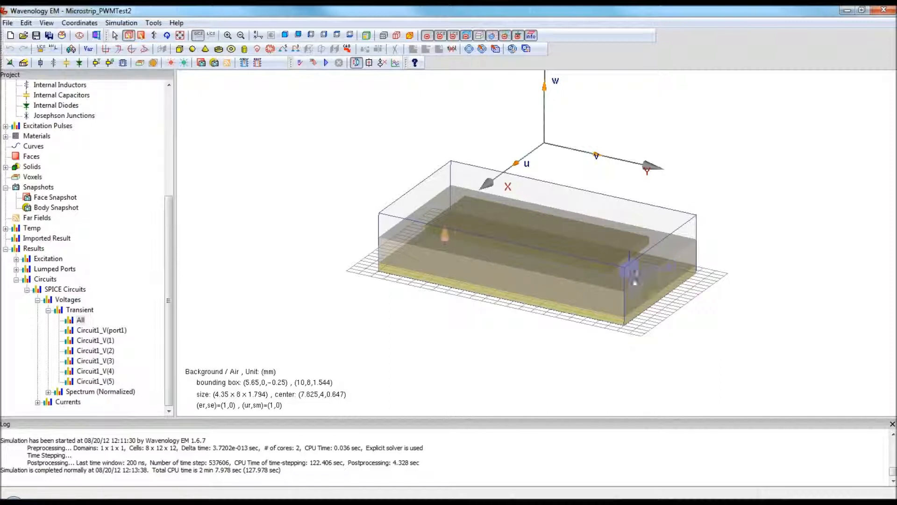
Open the SPICE circuit Circuit1, examine the VTRI, B3 and VIN lines of its netlist, and close it without changes
{"action": "scroll", "coordinate": [172, 247], "scroll_direction": "up", "scroll_amount": 3}
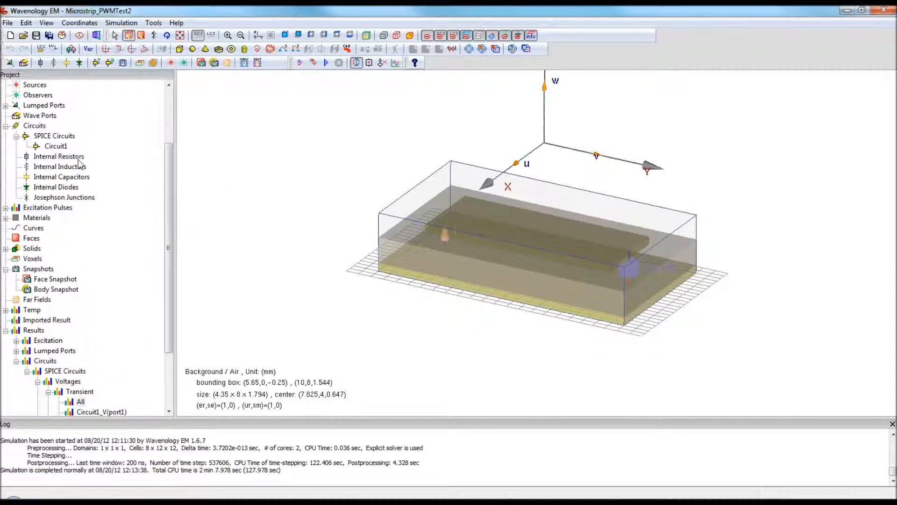
{"action": "double_click", "coordinate": [57, 148]}
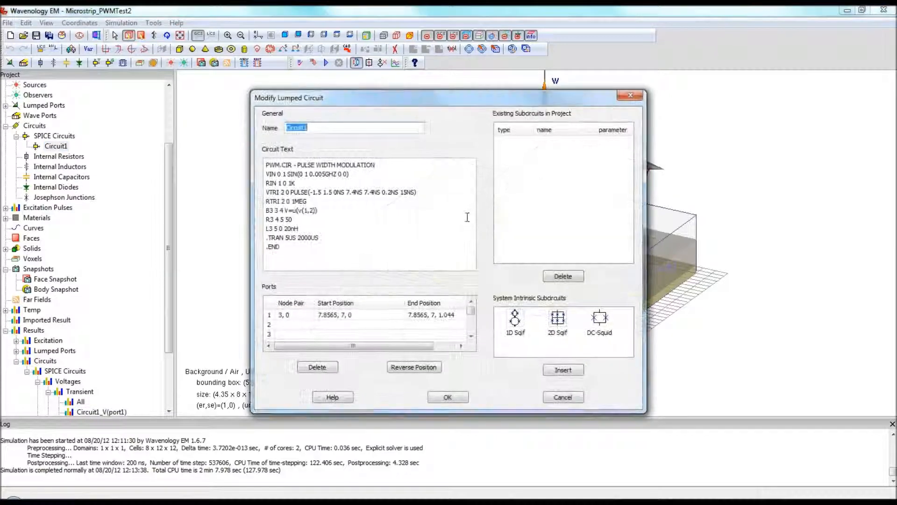
{"action": "left_click_drag", "start_coordinate": [438, 94], "coordinate": [296, 95]}
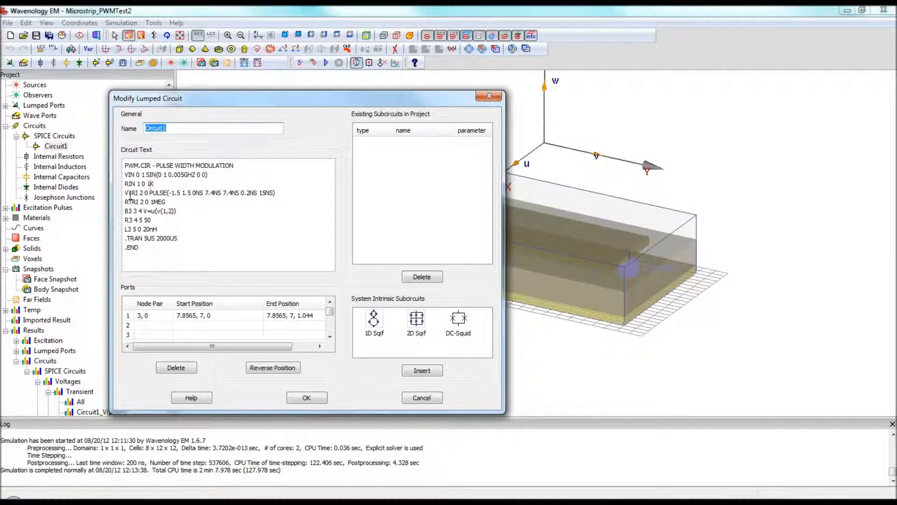
{"action": "left_click_drag", "start_coordinate": [291, 193], "coordinate": [126, 194]}
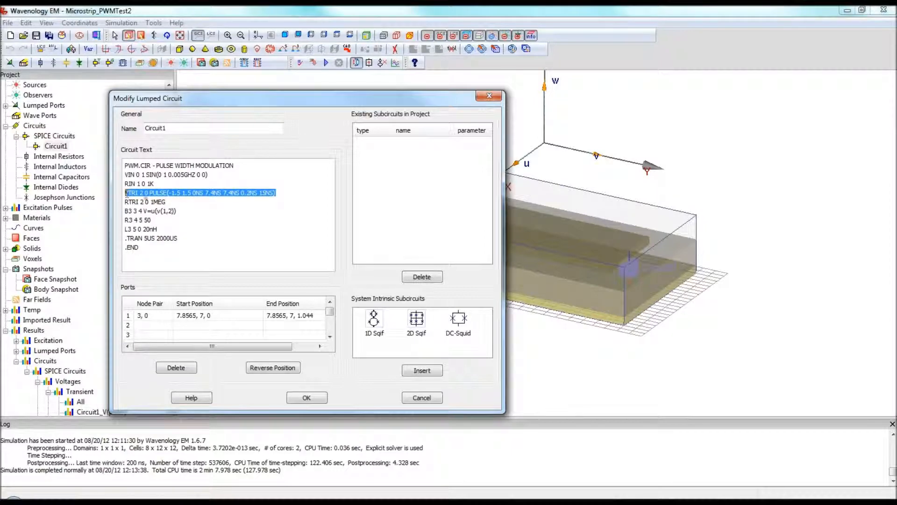
{"action": "left_click", "coordinate": [192, 201]}
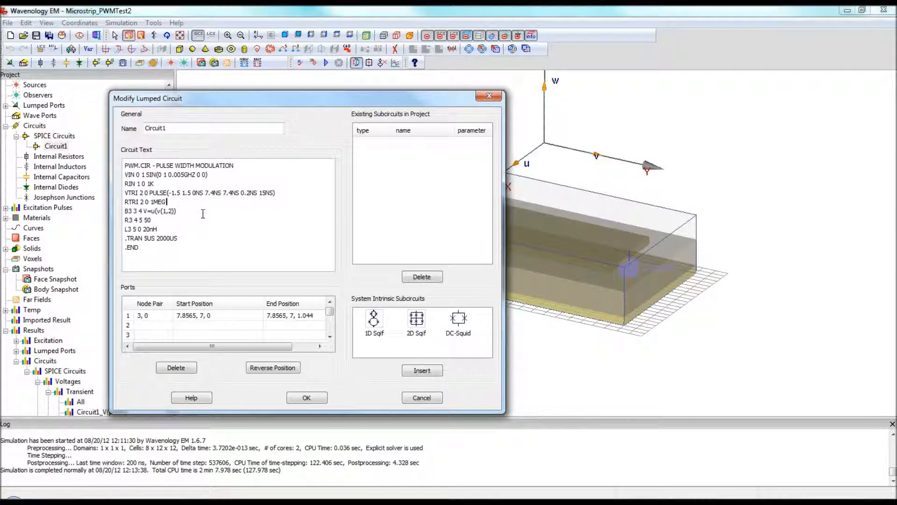
{"action": "left_click_drag", "start_coordinate": [202, 213], "coordinate": [131, 212]}
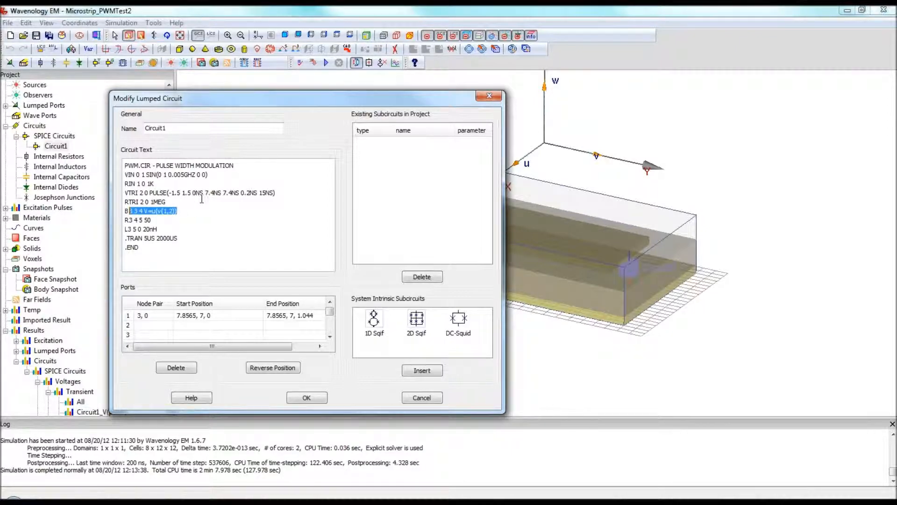
{"action": "left_click_drag", "start_coordinate": [208, 176], "coordinate": [123, 176]}
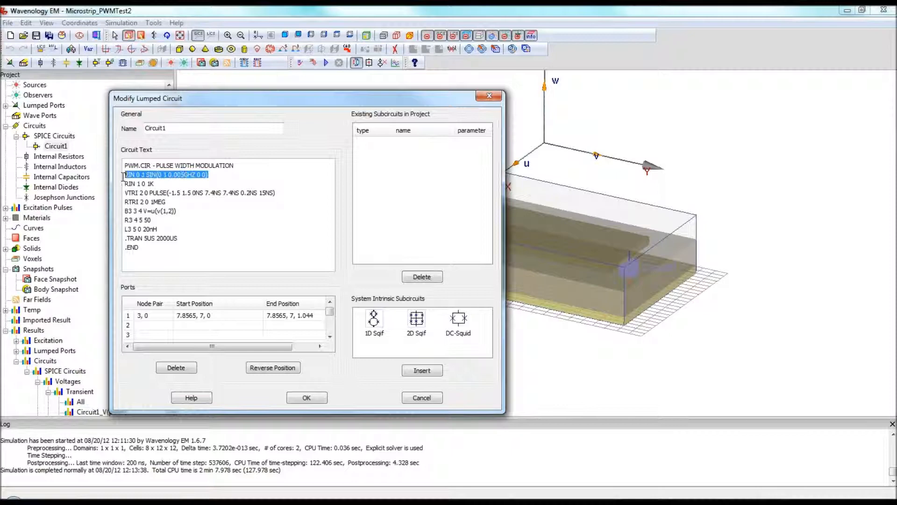
{"action": "left_click_drag", "start_coordinate": [203, 250], "coordinate": [124, 164]}
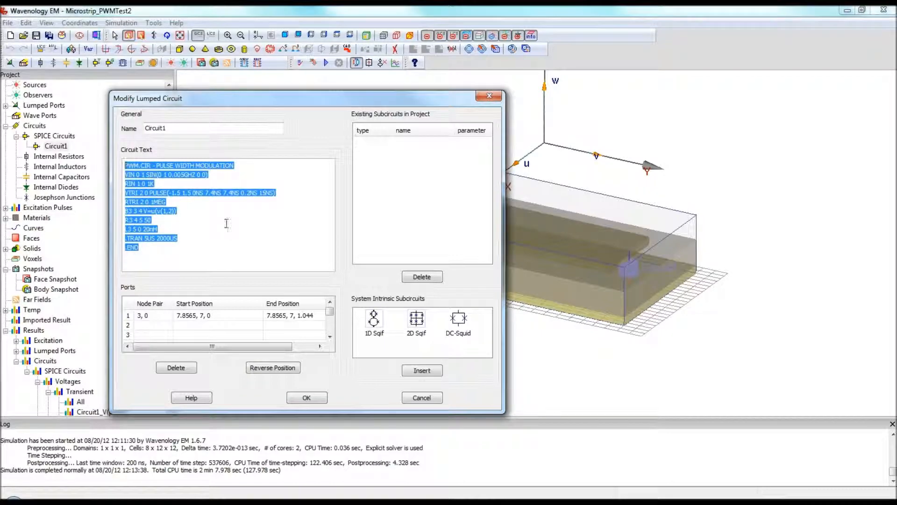
{"action": "left_click", "coordinate": [427, 398]}
Plot all transient SPICE circuit voltages in one graph and move the graph window clear of the model
{"action": "scroll", "coordinate": [172, 379], "scroll_direction": "down", "scroll_amount": 3}
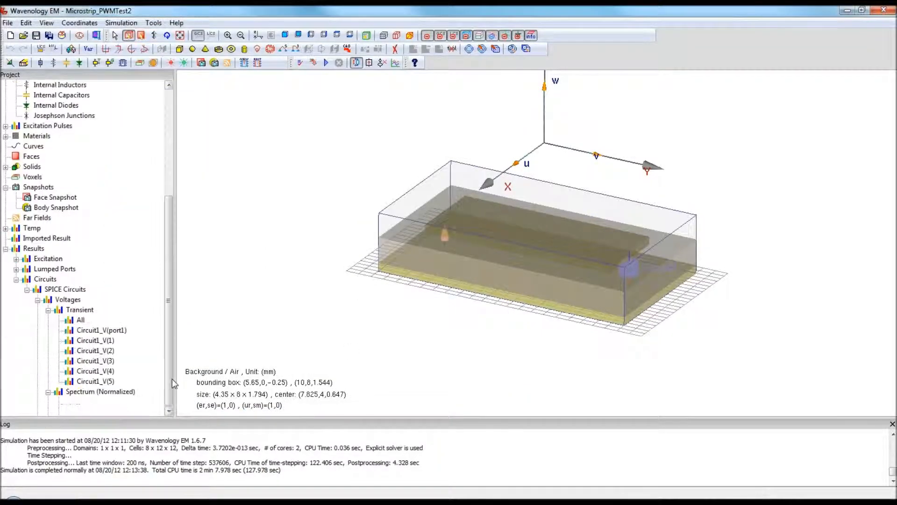
{"action": "left_click", "coordinate": [80, 320]}
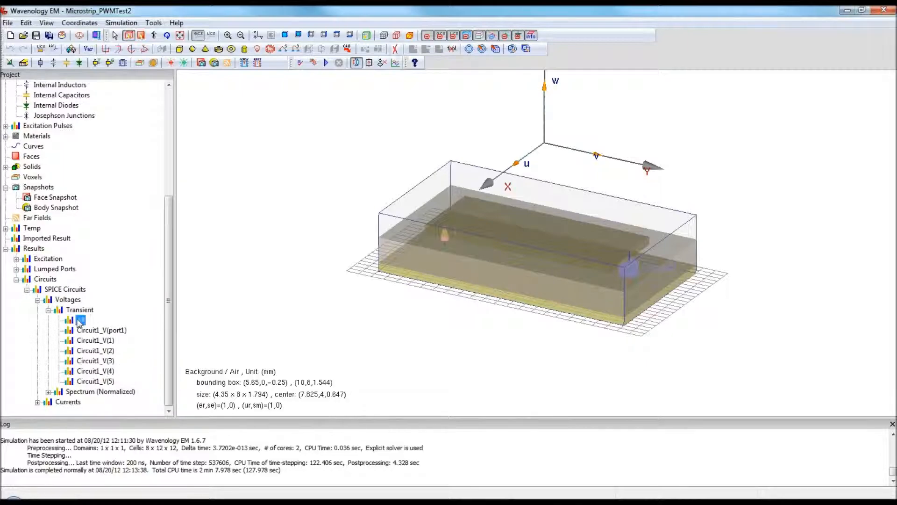
{"action": "double_click", "coordinate": [80, 322]}
{"action": "left_click_drag", "start_coordinate": [605, 238], "coordinate": [206, 111]}
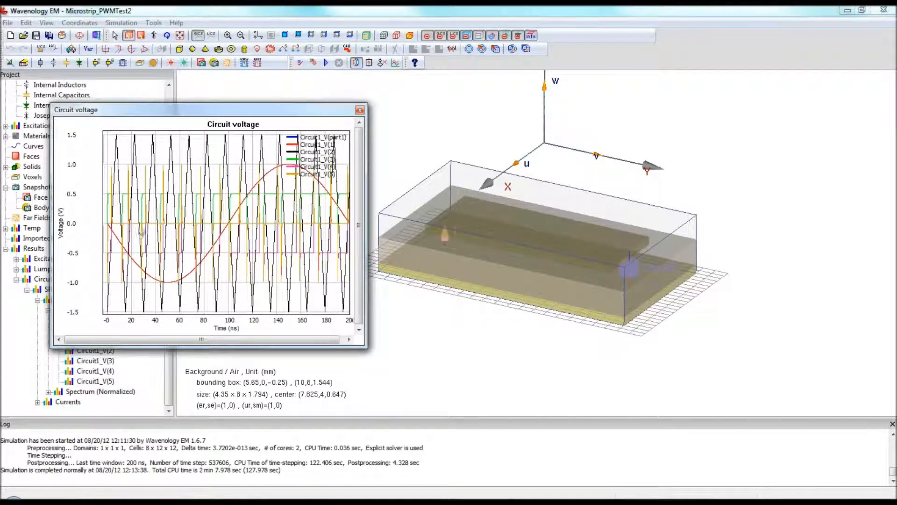
Hide the Circuit1_V(1) to Circuit1_V(5) curves in the circuit voltage graph so only Circuit1_V(port1) is plotted
{"action": "right_click", "coordinate": [183, 192]}
{"action": "left_click", "coordinate": [216, 200]}
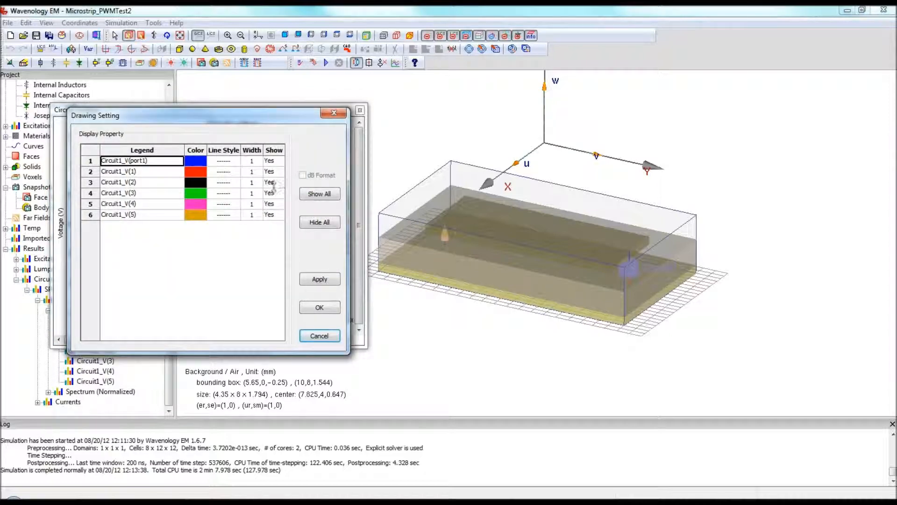
{"action": "left_click", "coordinate": [270, 204]}
{"action": "left_click", "coordinate": [270, 193]}
{"action": "left_click", "coordinate": [270, 182]}
{"action": "left_click", "coordinate": [270, 171]}
{"action": "left_click", "coordinate": [272, 214]}
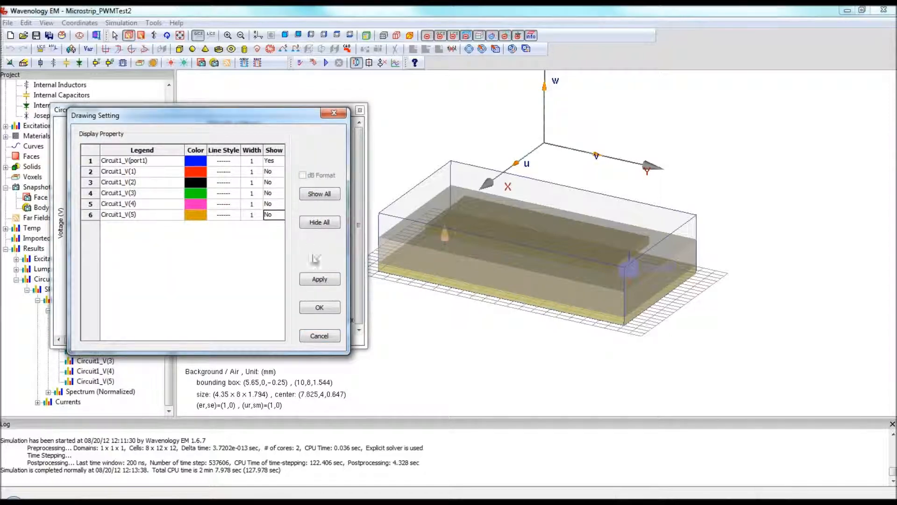
{"action": "left_click", "coordinate": [323, 306]}
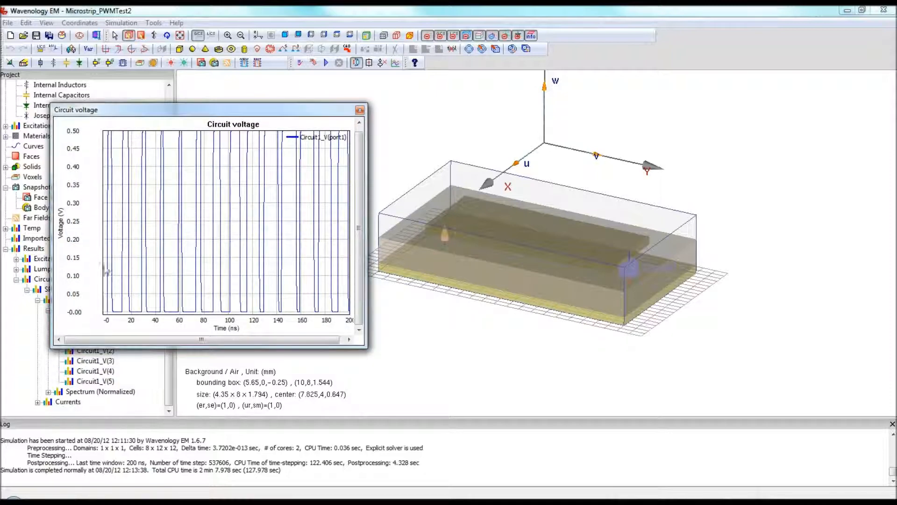
Zoom in on the early port1 voltage pulses in the circuit voltage graph, inspect them, and close the graph
{"action": "left_click_drag", "start_coordinate": [131, 173], "coordinate": [154, 90]}
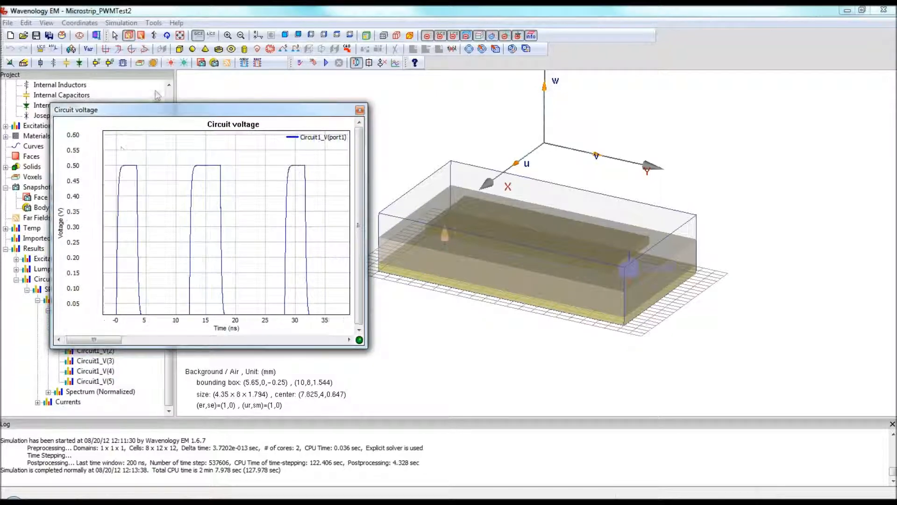
{"action": "left_click_drag", "start_coordinate": [108, 140], "coordinate": [623, 381]}
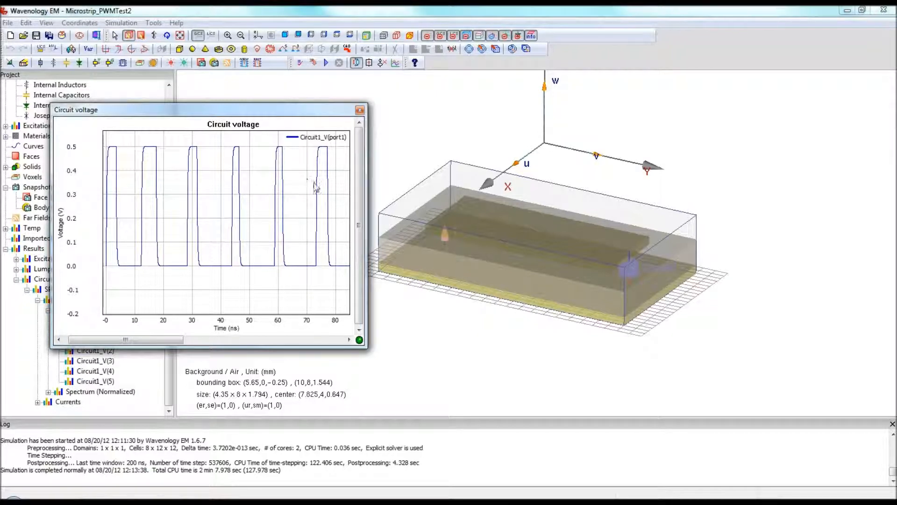
{"action": "left_click", "coordinate": [360, 111]}
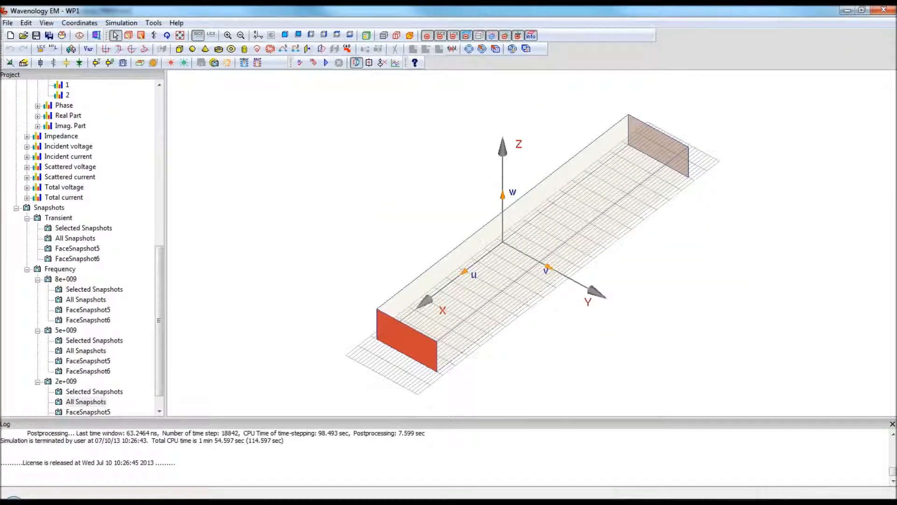
Switch to the DP1 dipole project and expand its list of sources
{"action": "mouse_move", "coordinate": [93, 502]}
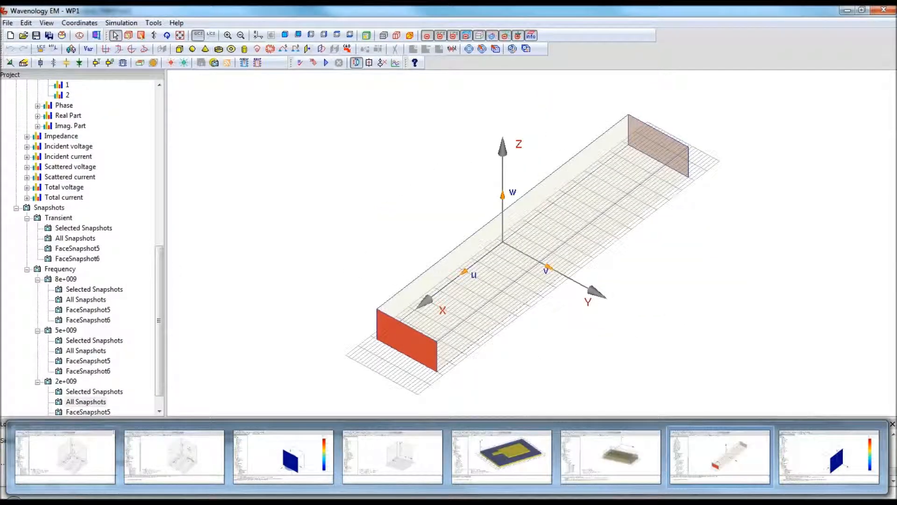
{"action": "left_click", "coordinate": [81, 474]}
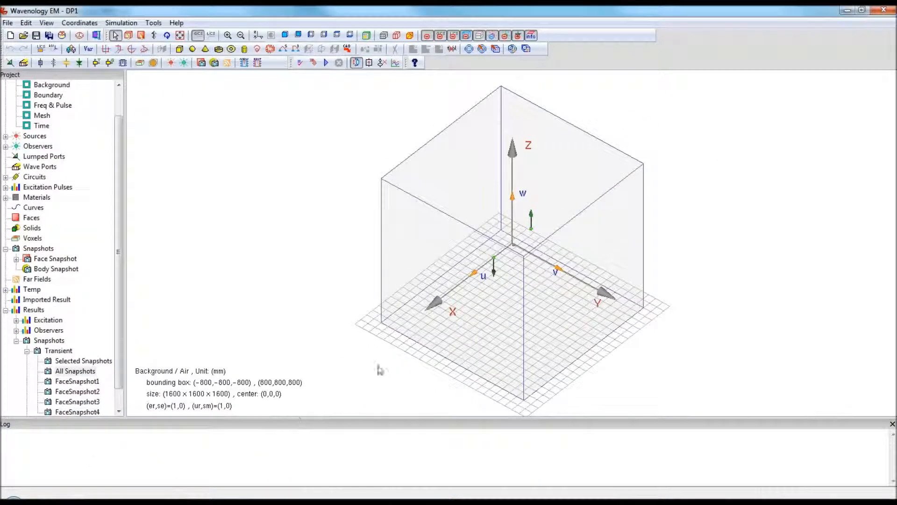
{"action": "double_click", "coordinate": [35, 136]}
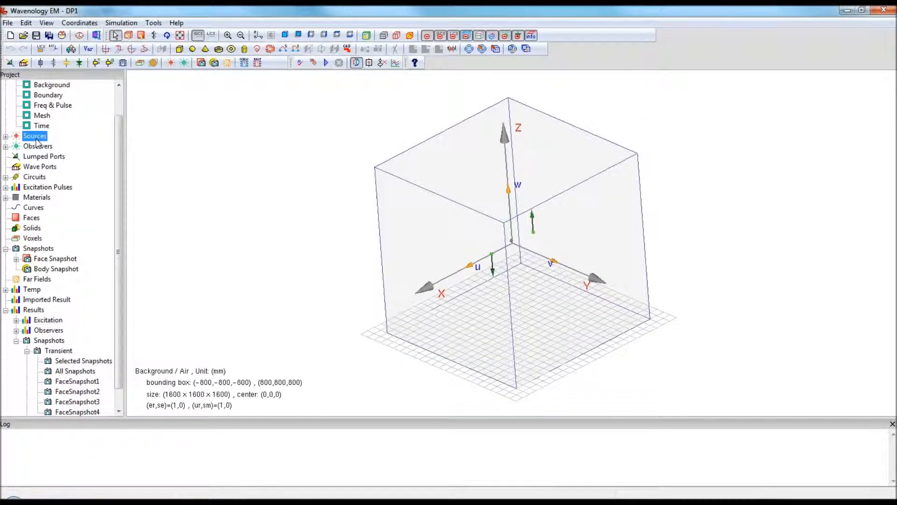
Examine the type, location and polarization settings offered for a new source, keeping Electric Dipole, and cancel without creating it
{"action": "right_click", "coordinate": [42, 138]}
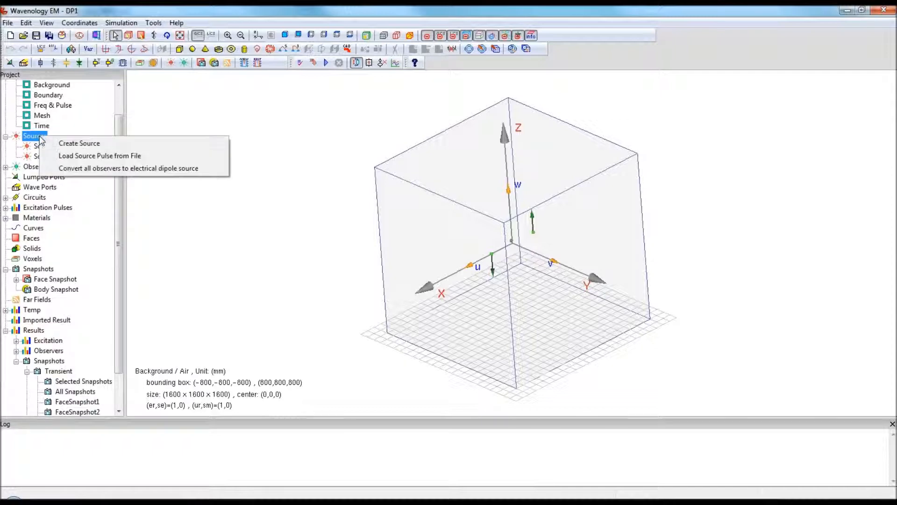
{"action": "left_click", "coordinate": [64, 141]}
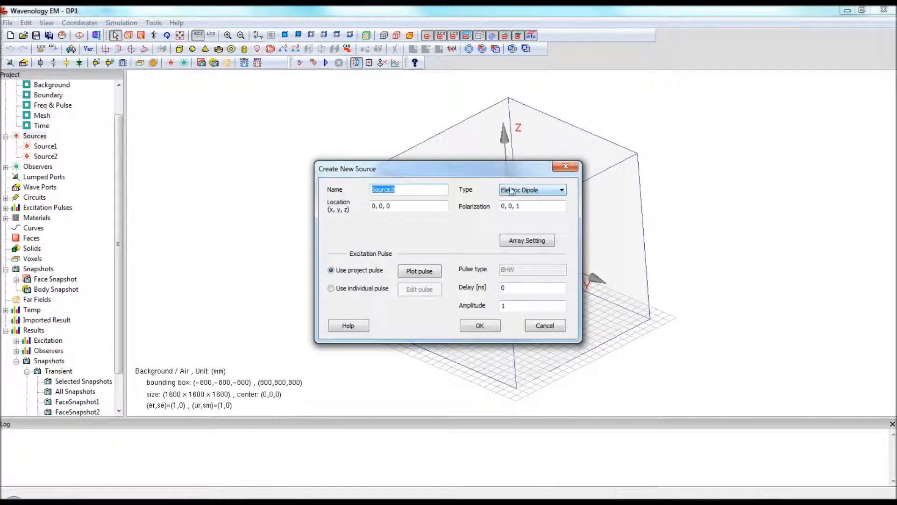
{"action": "left_click", "coordinate": [540, 192]}
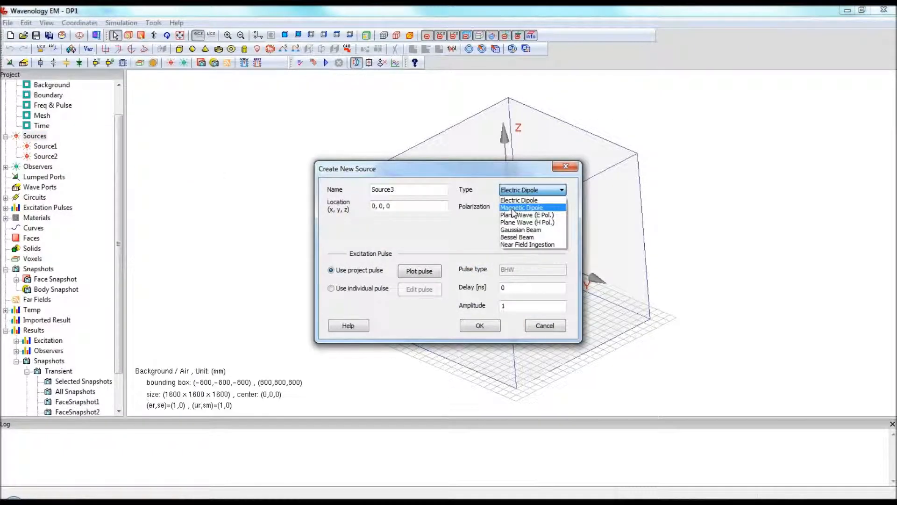
{"action": "left_click", "coordinate": [519, 200]}
{"action": "left_click_drag", "start_coordinate": [433, 206], "coordinate": [373, 206]}
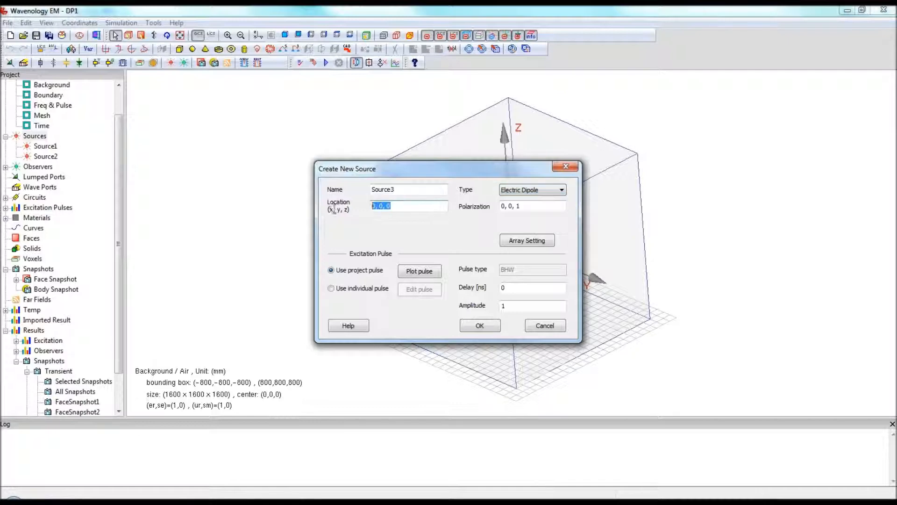
{"action": "left_click", "coordinate": [535, 207]}
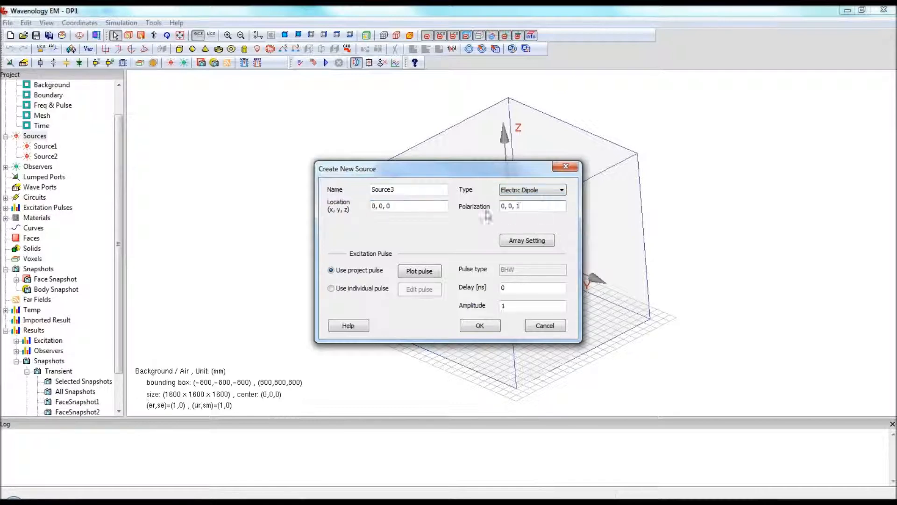
{"action": "left_click", "coordinate": [543, 326]}
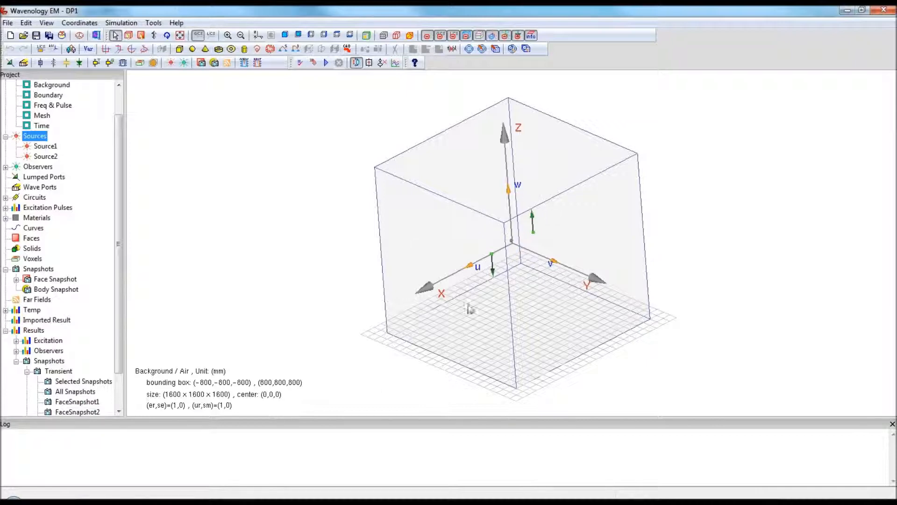
Display the transient FaceSnapshot3 field of DP1 on a Log scale and advance it to frame 131
{"action": "scroll", "coordinate": [118, 392], "scroll_direction": "down", "scroll_amount": 2}
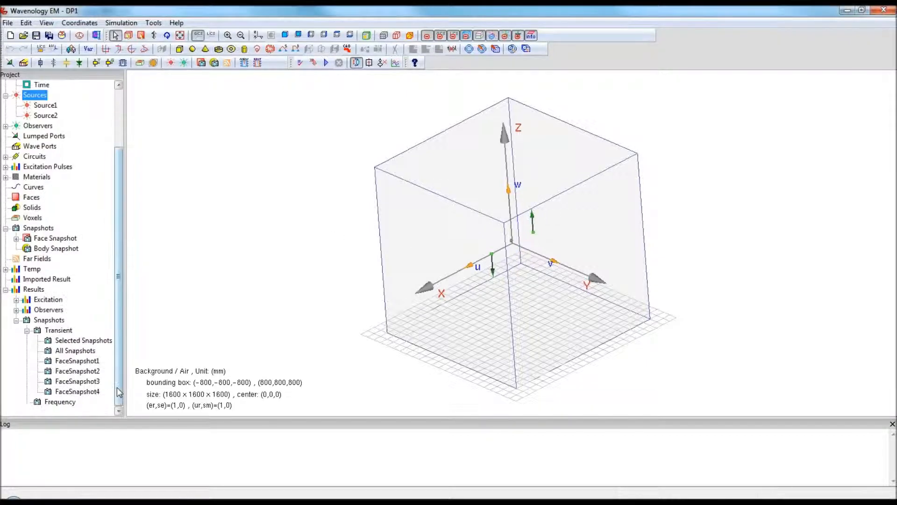
{"action": "double_click", "coordinate": [87, 381]}
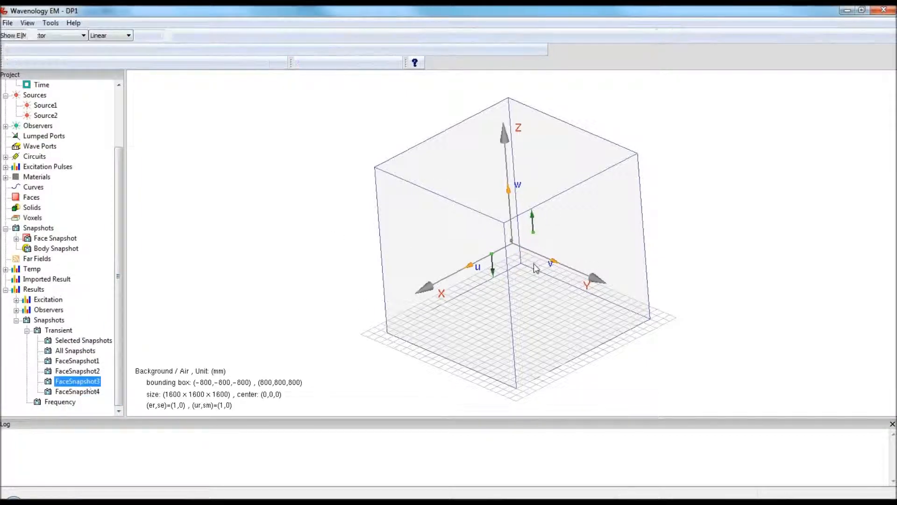
{"action": "middle_click_drag", "start_coordinate": [513, 289], "coordinate": [516, 321]}
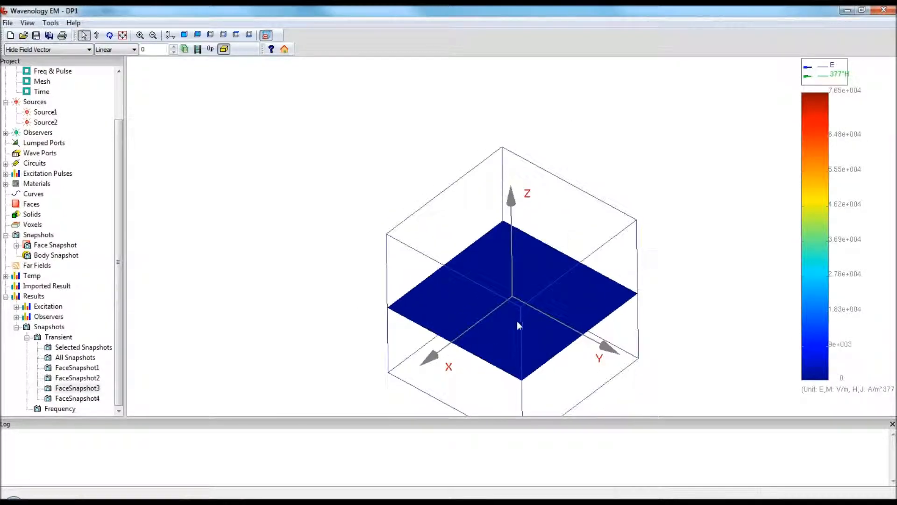
{"action": "middle_click_drag", "start_coordinate": [550, 261], "coordinate": [464, 188]}
{"action": "left_click", "coordinate": [132, 50]}
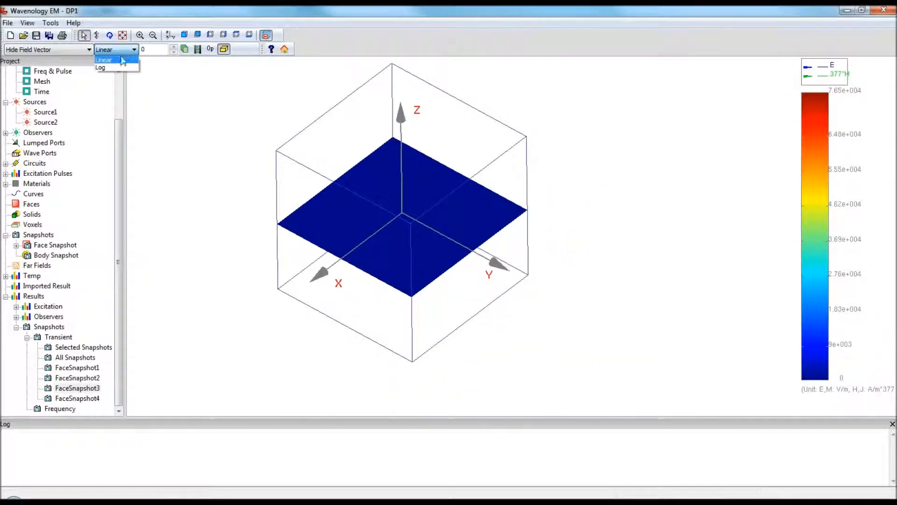
{"action": "left_click", "coordinate": [117, 68]}
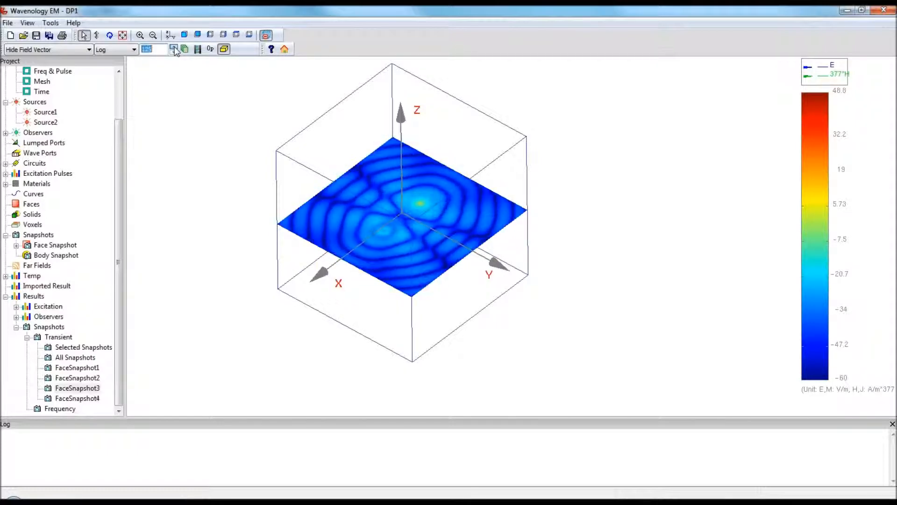
{"action": "left_click", "coordinate": [174, 47]}
{"action": "left_click", "coordinate": [174, 47]}
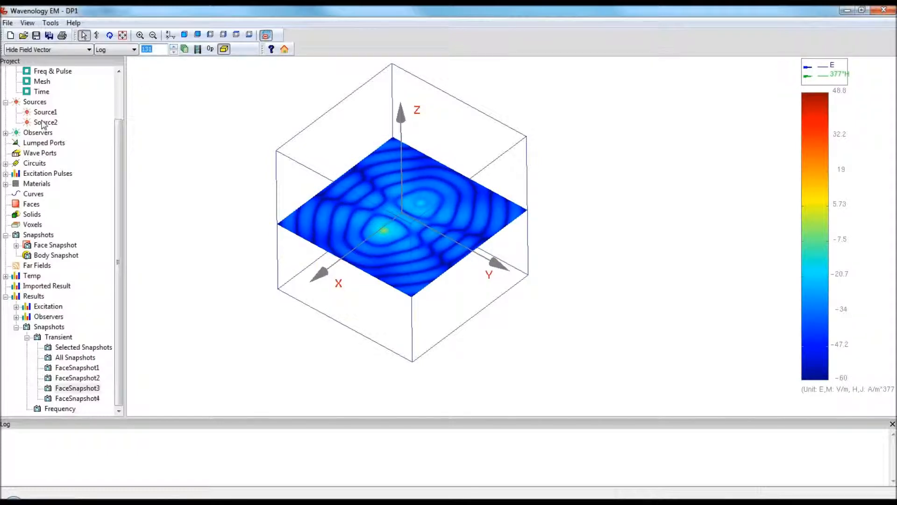
Examine the delay and individual pulse settings of Source2, and close them without changes
{"action": "double_click", "coordinate": [45, 122]}
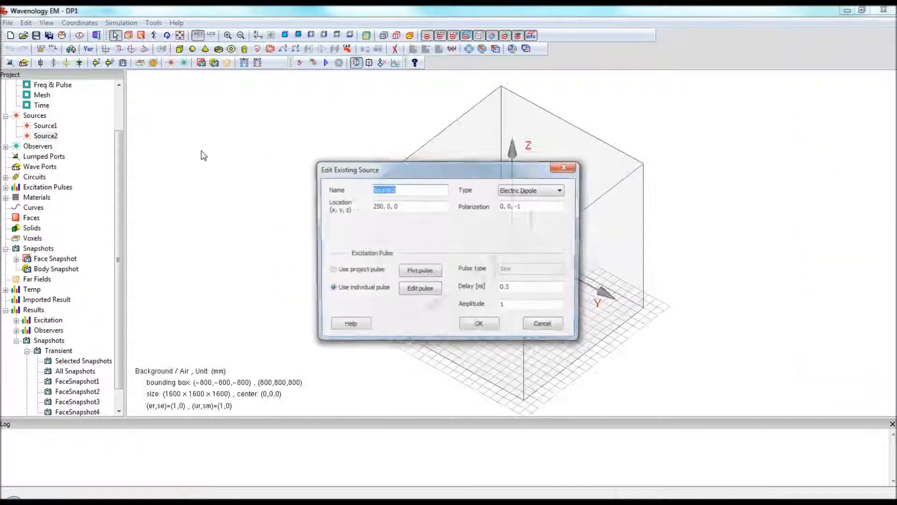
{"action": "double_click", "coordinate": [527, 288]}
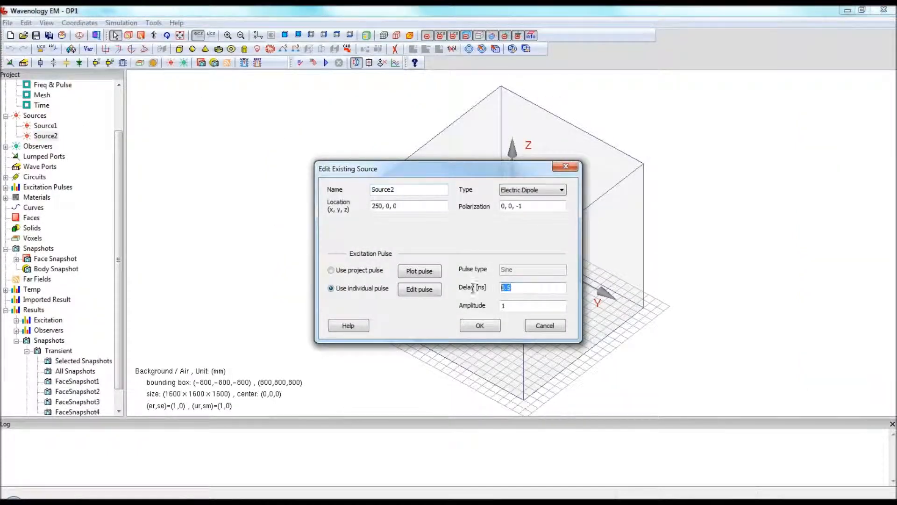
{"action": "left_click", "coordinate": [408, 290]}
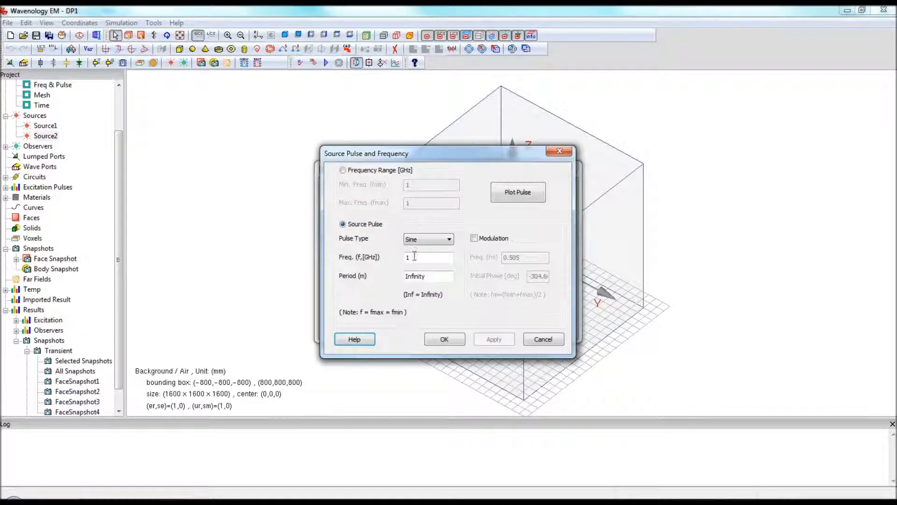
{"action": "left_click", "coordinate": [551, 341]}
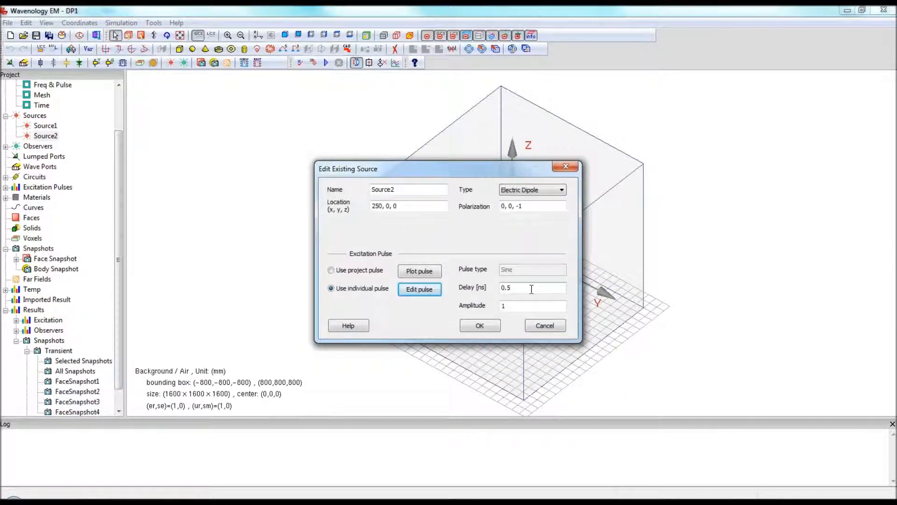
{"action": "left_click", "coordinate": [547, 328]}
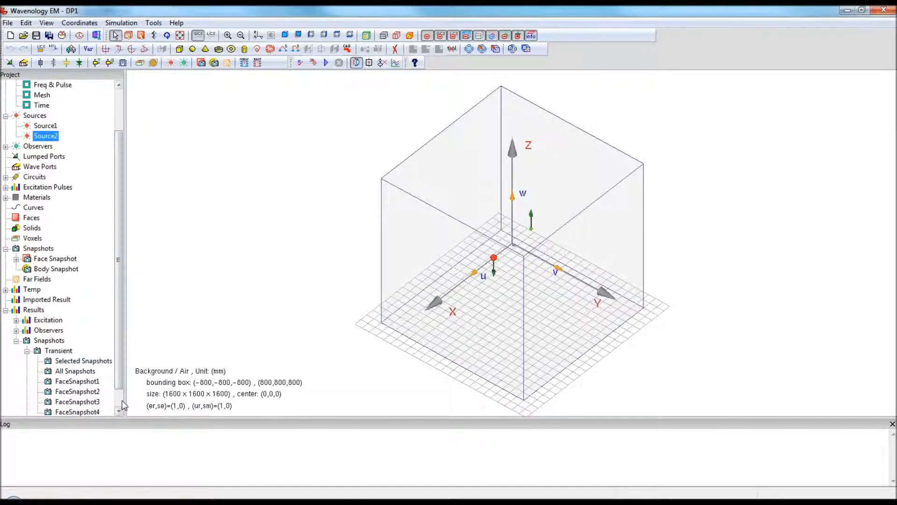
Display transient FaceSnapshot3 on a Log scale again, step further through its frames, and return to the model view
{"action": "scroll", "coordinate": [120, 407], "scroll_direction": "down", "scroll_amount": 1}
{"action": "double_click", "coordinate": [87, 390]}
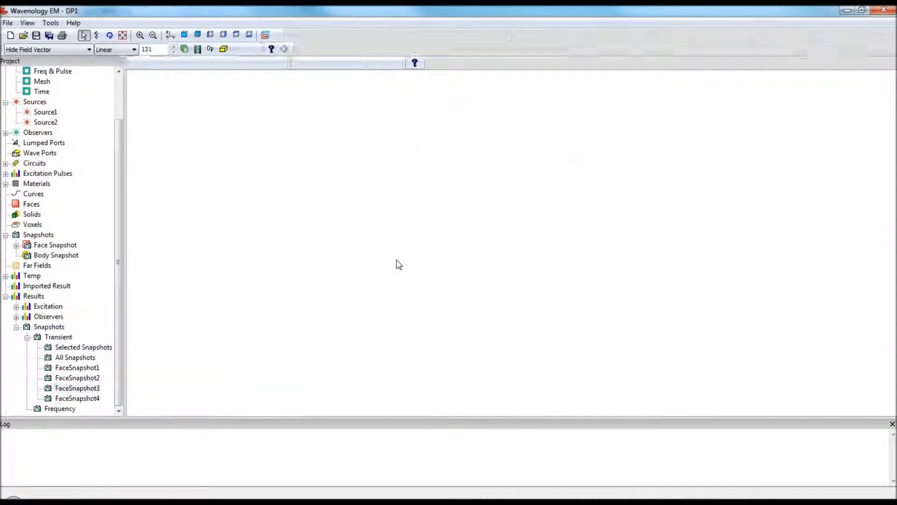
{"action": "left_click", "coordinate": [133, 49]}
{"action": "left_click", "coordinate": [107, 64]}
{"action": "left_click", "coordinate": [174, 47]}
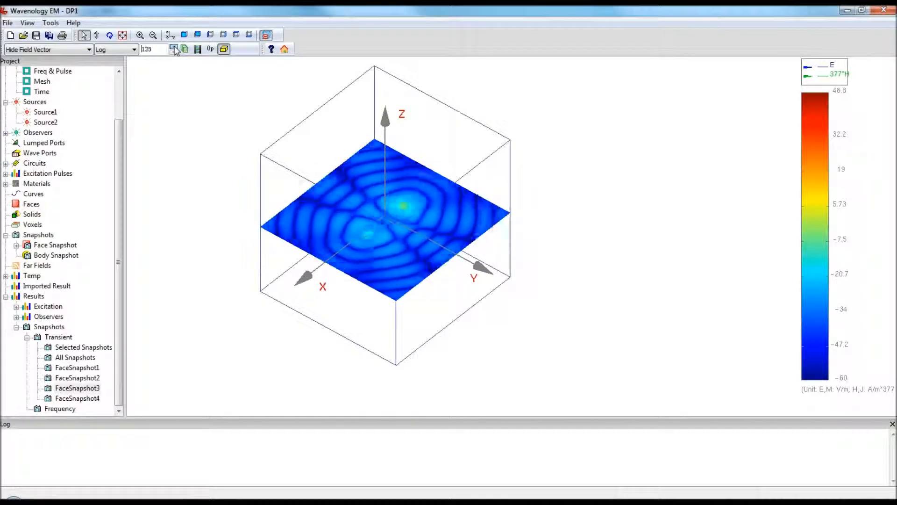
{"action": "left_click", "coordinate": [174, 49]}
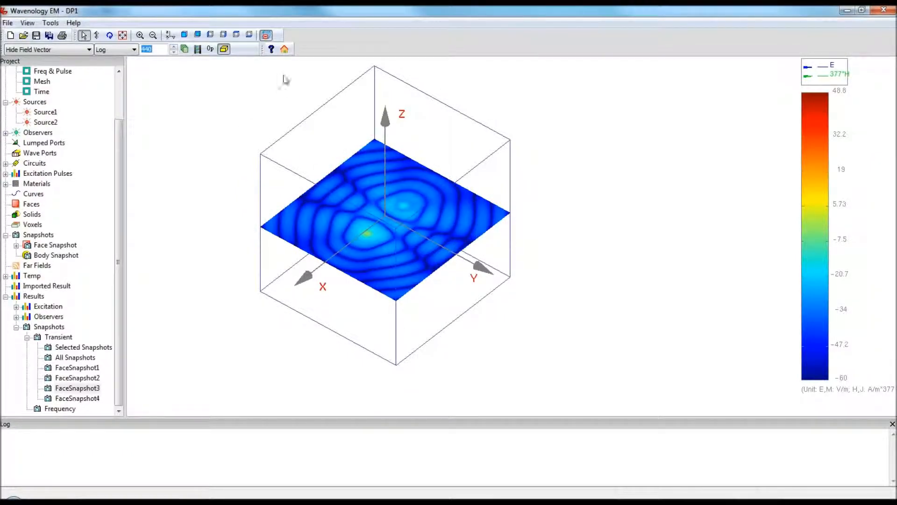
{"action": "left_click", "coordinate": [284, 49]}
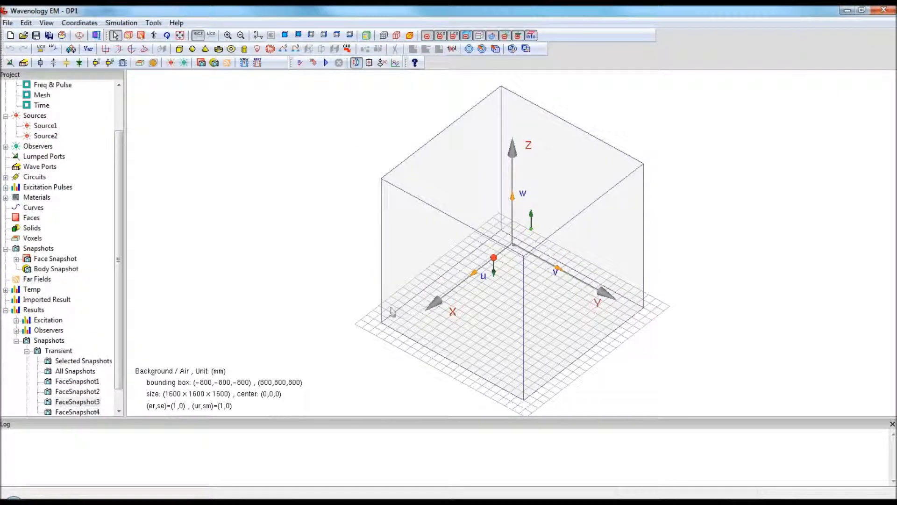
Switch to the PW1 project, examine the propagation direction and polarization of plane-wave Source3, and close its settings without changes
{"action": "left_click_drag", "start_coordinate": [512, 251], "coordinate": [578, 220]}
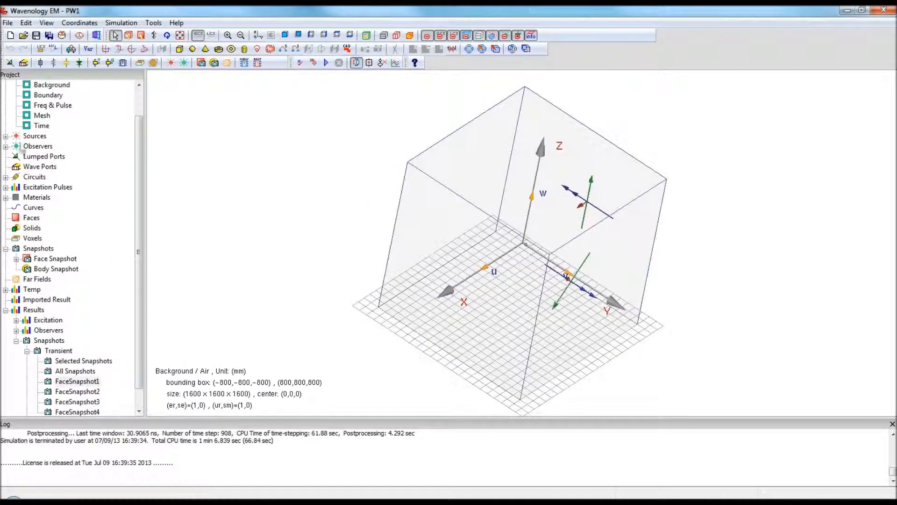
{"action": "double_click", "coordinate": [40, 137]}
{"action": "double_click", "coordinate": [42, 146]}
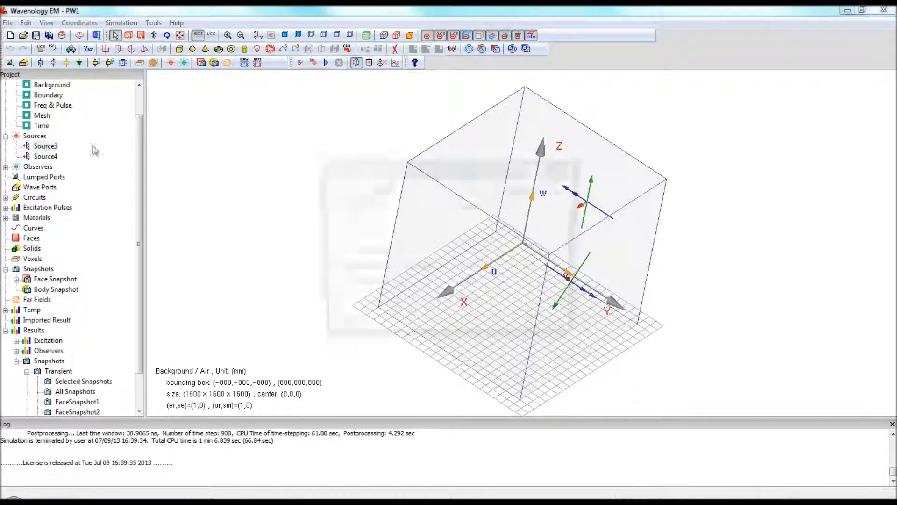
{"action": "left_click_drag", "start_coordinate": [467, 166], "coordinate": [286, 131]}
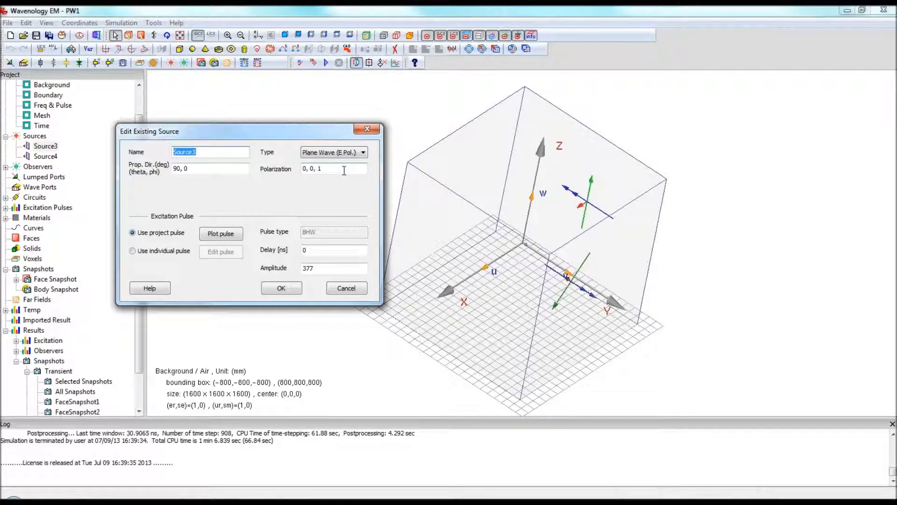
{"action": "left_click", "coordinate": [216, 171]}
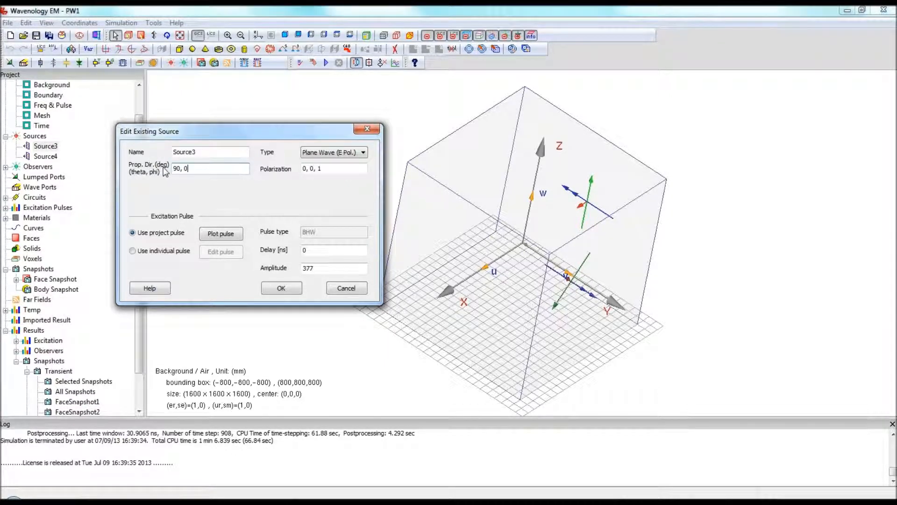
{"action": "left_click_drag", "start_coordinate": [213, 171], "coordinate": [135, 171]}
{"action": "left_click", "coordinate": [346, 288]}
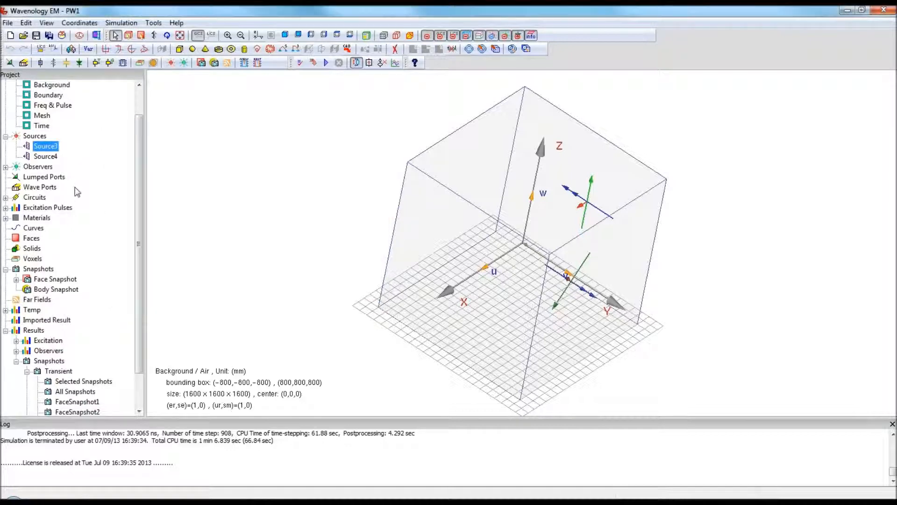
Examine the propagation direction, polarization and delay of plane-wave Source4 in PW1, and close its settings without changes
{"action": "double_click", "coordinate": [47, 158]}
{"action": "left_click_drag", "start_coordinate": [465, 177], "coordinate": [228, 123]}
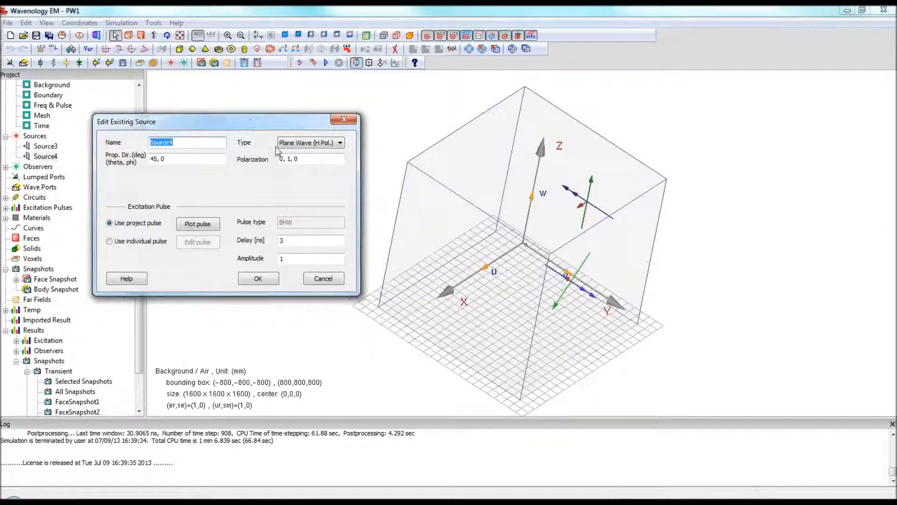
{"action": "left_click_drag", "start_coordinate": [173, 162], "coordinate": [139, 162]}
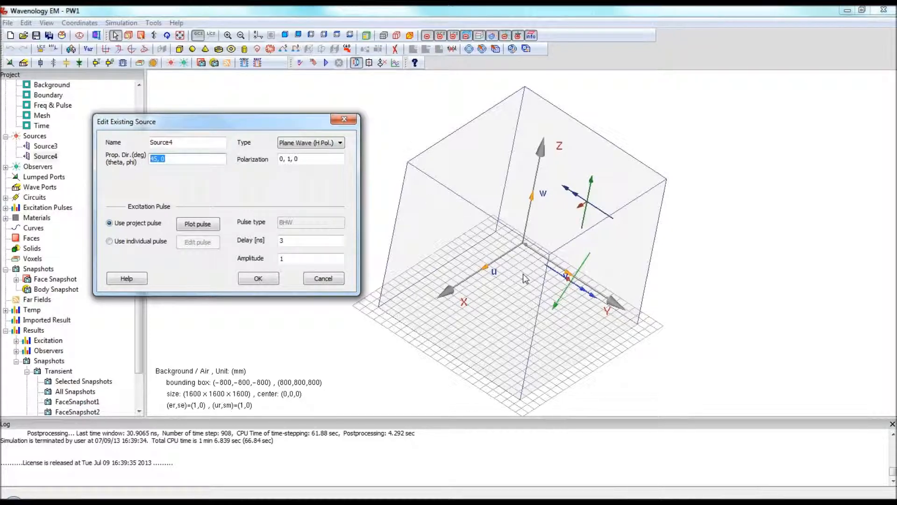
{"action": "left_click", "coordinate": [174, 159]}
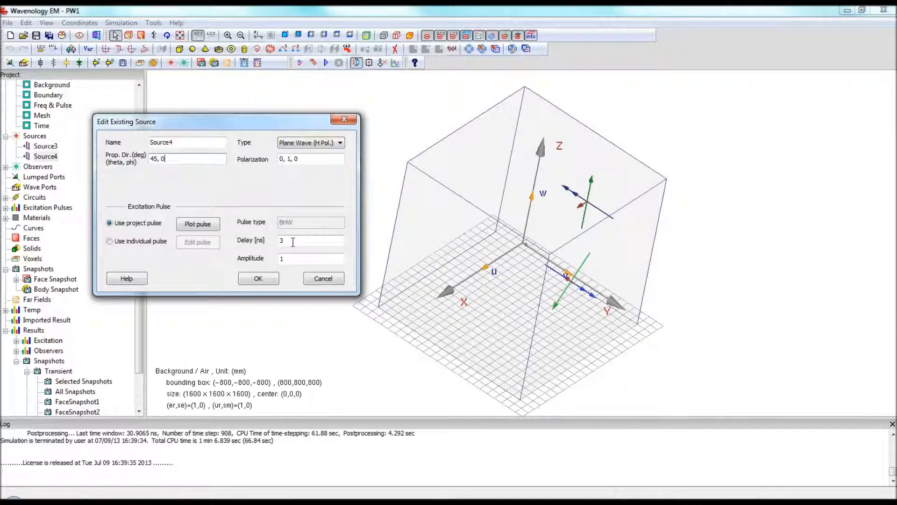
{"action": "left_click", "coordinate": [326, 280]}
{"action": "middle_click_drag", "start_coordinate": [633, 300], "coordinate": [713, 274]}
{"action": "middle_click_drag", "start_coordinate": [433, 253], "coordinate": [513, 233]}
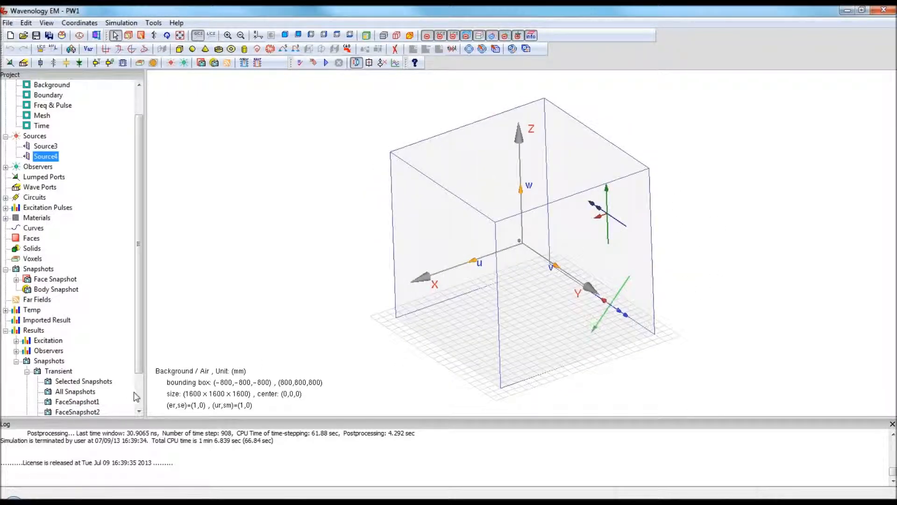
Display the transient FaceSnapshot1 field of PW1 and orient it so its XZ plane faces the viewer
{"action": "scroll", "coordinate": [135, 398], "scroll_direction": "down", "scroll_amount": 2}
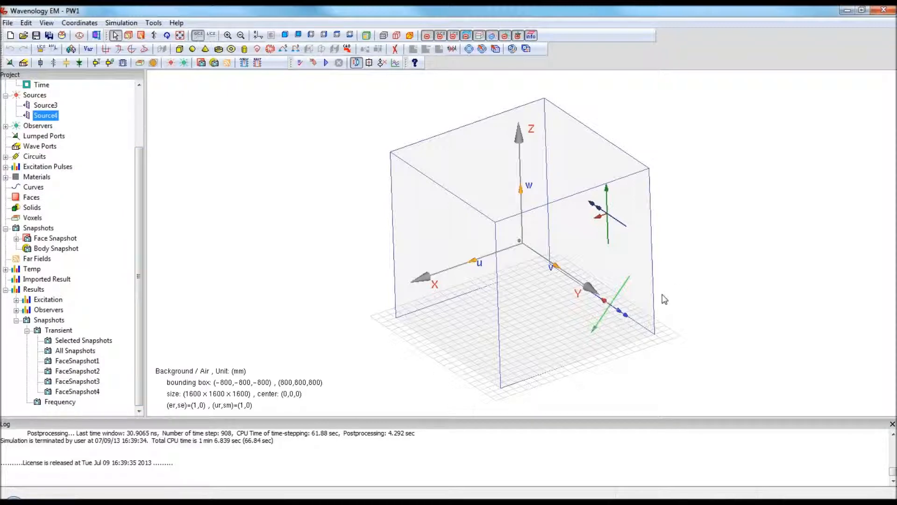
{"action": "middle_click_drag", "start_coordinate": [640, 315], "coordinate": [732, 275]}
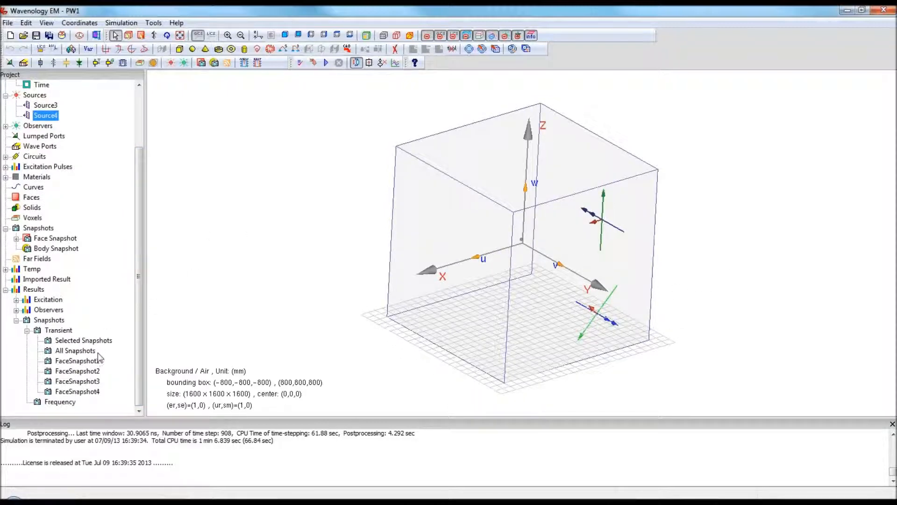
{"action": "double_click", "coordinate": [77, 361]}
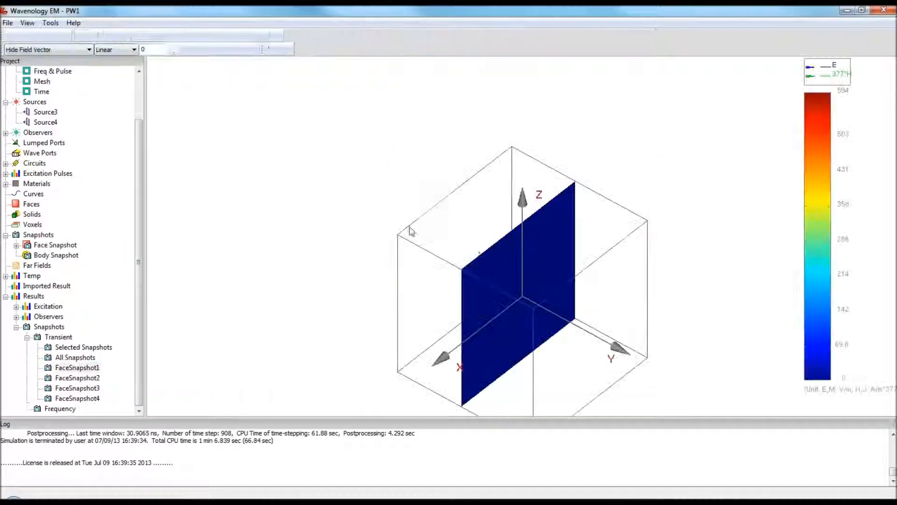
{"action": "middle_click_drag", "start_coordinate": [360, 130], "coordinate": [382, 166]}
{"action": "middle_click_drag", "start_coordinate": [554, 304], "coordinate": [463, 223]}
{"action": "middle_click_drag", "start_coordinate": [406, 229], "coordinate": [322, 243]}
{"action": "middle_click_drag", "start_coordinate": [553, 189], "coordinate": [494, 222]}
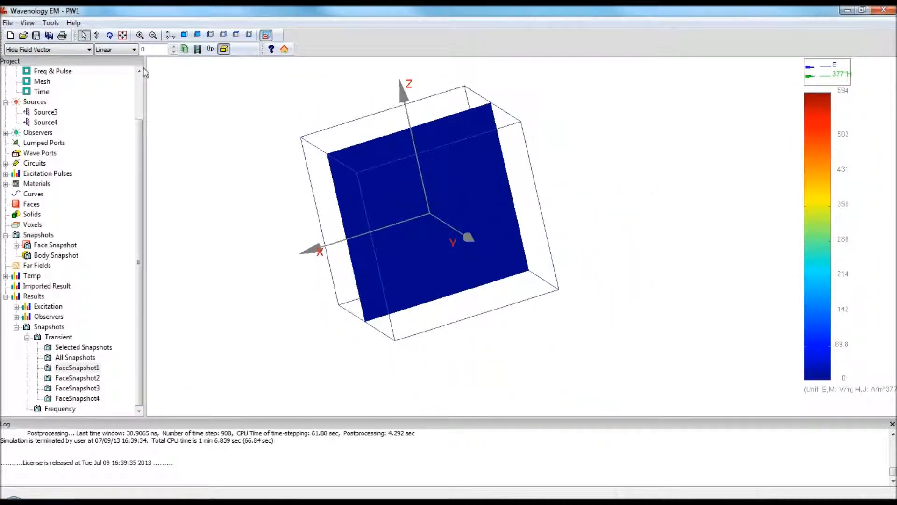
{"action": "left_click", "coordinate": [133, 49]}
{"action": "left_click", "coordinate": [112, 66]}
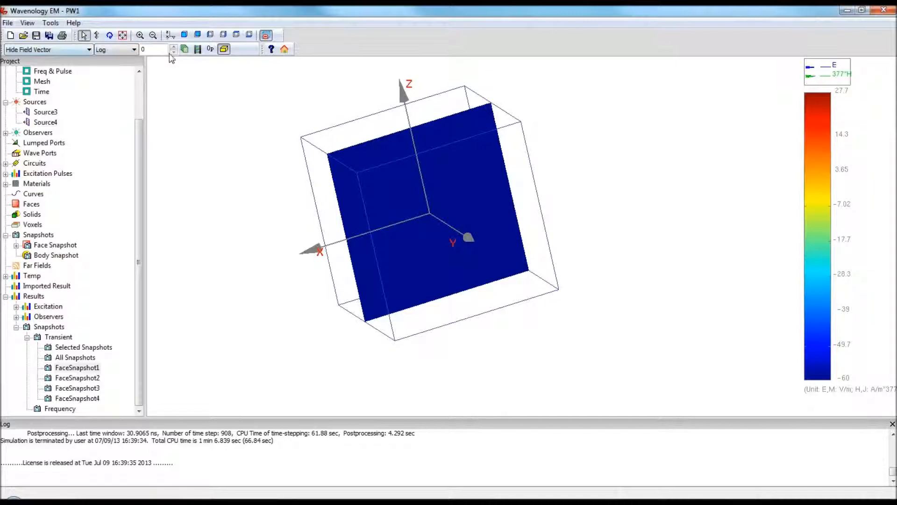
{"action": "left_click", "coordinate": [134, 50]}
{"action": "left_click", "coordinate": [112, 58]}
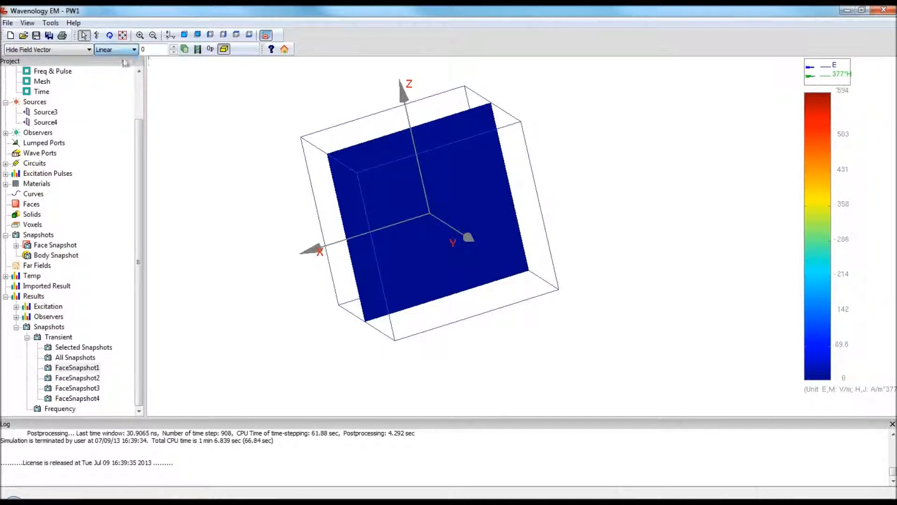
Advance the FaceSnapshot1 field on its Linear scale through frame 100 and beyond, and return to the model view
{"action": "left_click", "coordinate": [174, 49]}
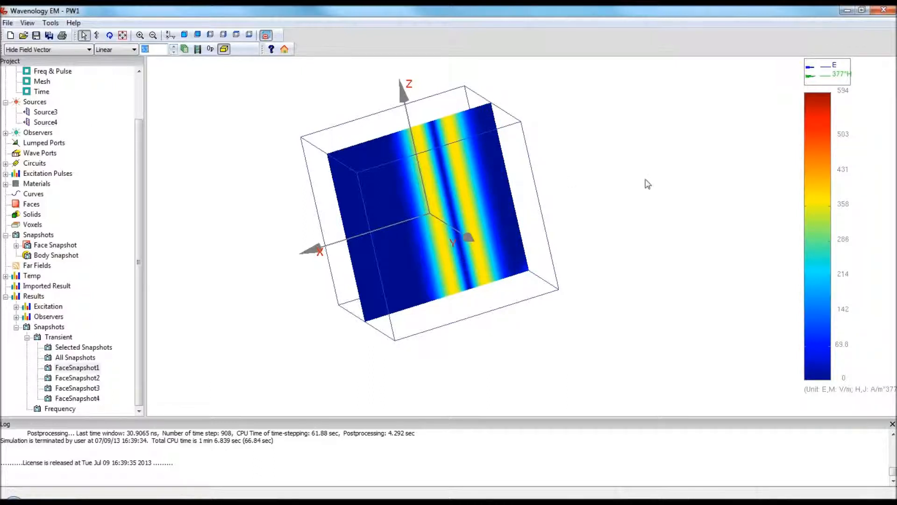
{"action": "left_click", "coordinate": [172, 46]}
{"action": "left_click", "coordinate": [173, 46]}
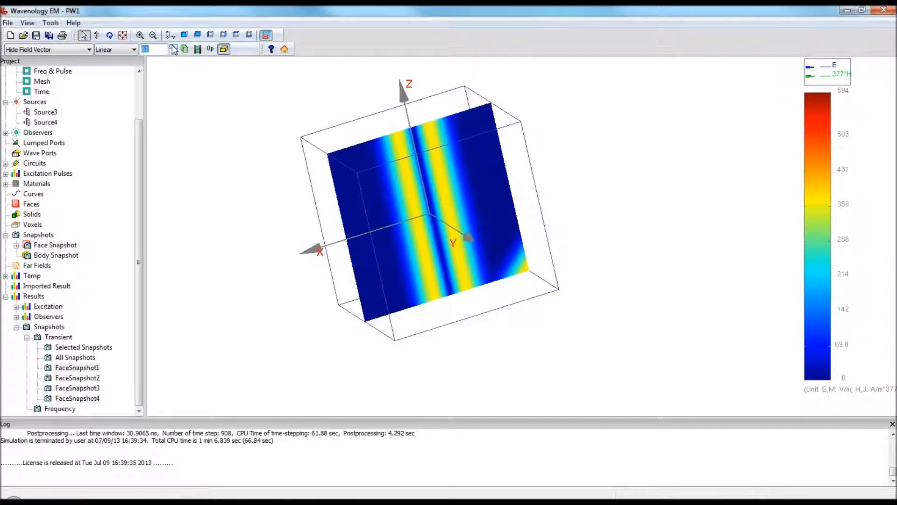
{"action": "left_click_drag", "start_coordinate": [174, 50], "coordinate": [173, 50]}
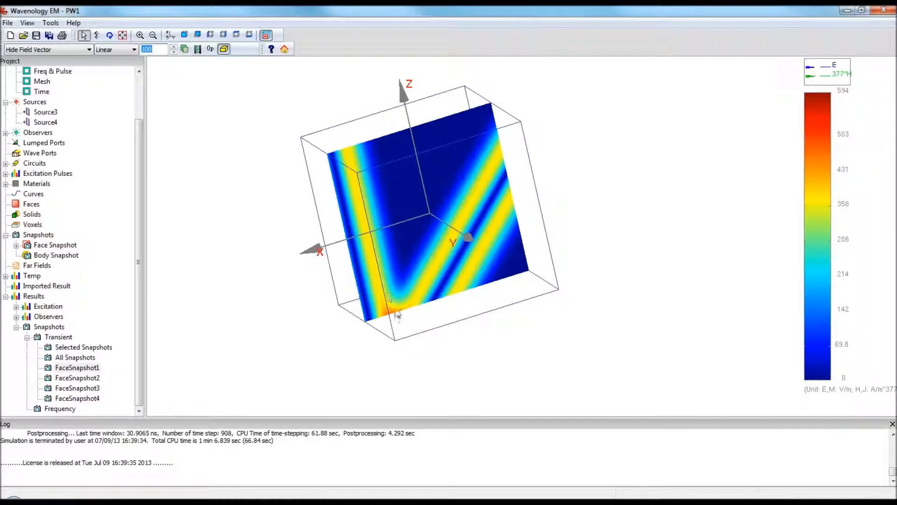
{"action": "left_click_drag", "start_coordinate": [174, 48], "coordinate": [174, 47]}
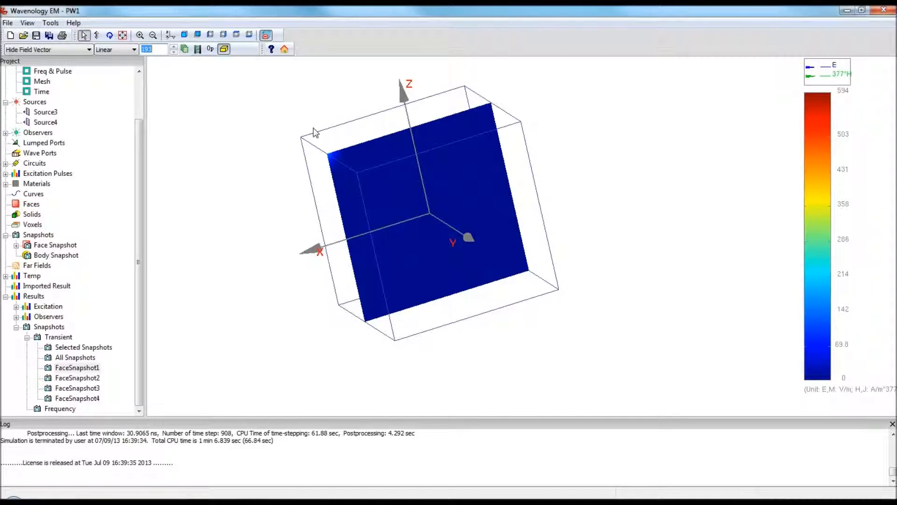
{"action": "left_click", "coordinate": [284, 49]}
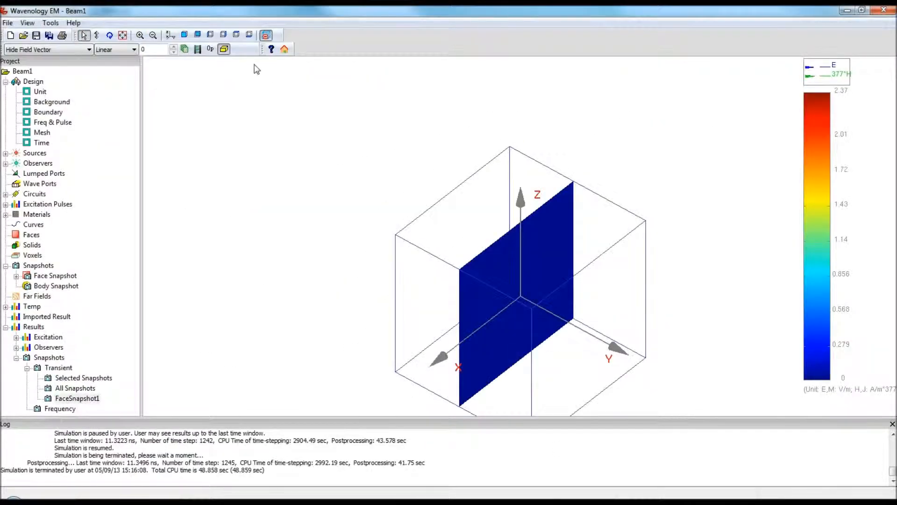
Show the model view of the Beam1 project and examine its two beam sources from several angles
{"action": "left_click", "coordinate": [284, 49]}
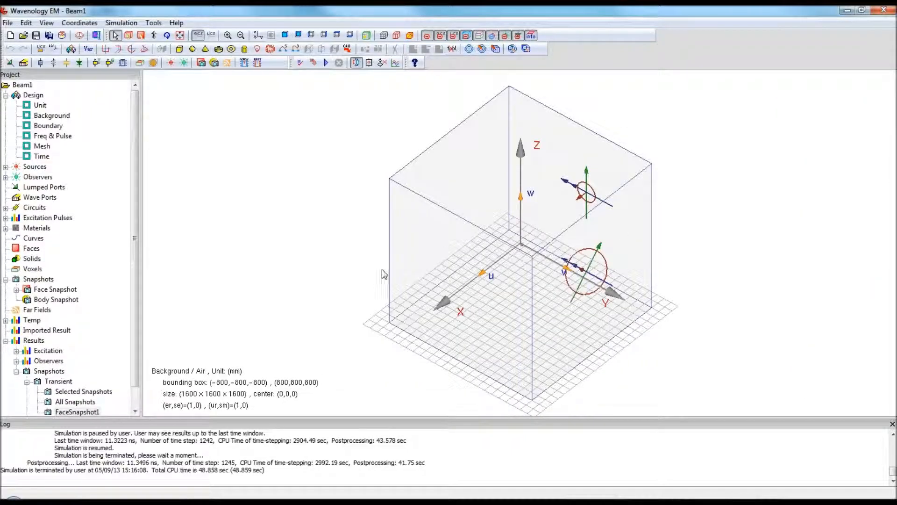
{"action": "middle_click_drag", "start_coordinate": [478, 310], "coordinate": [384, 167]}
{"action": "middle_click_drag", "start_coordinate": [695, 185], "coordinate": [728, 270]}
{"action": "middle_click_drag", "start_coordinate": [508, 158], "coordinate": [538, 206]}
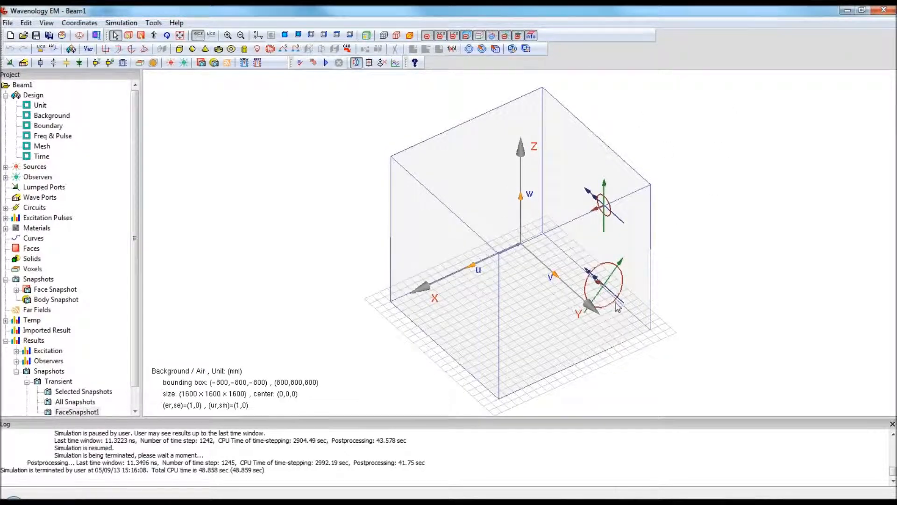
{"action": "middle_click_drag", "start_coordinate": [758, 196], "coordinate": [673, 194]}
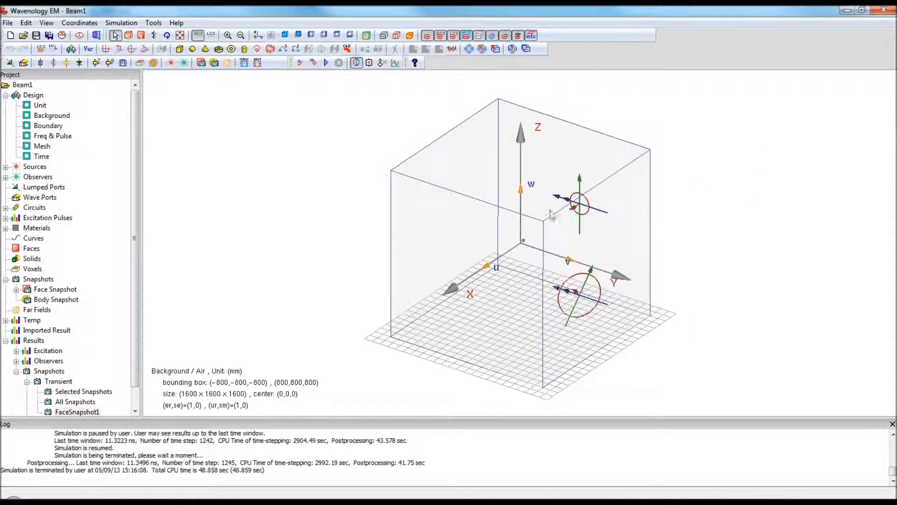
{"action": "middle_click_drag", "start_coordinate": [576, 208], "coordinate": [480, 125]}
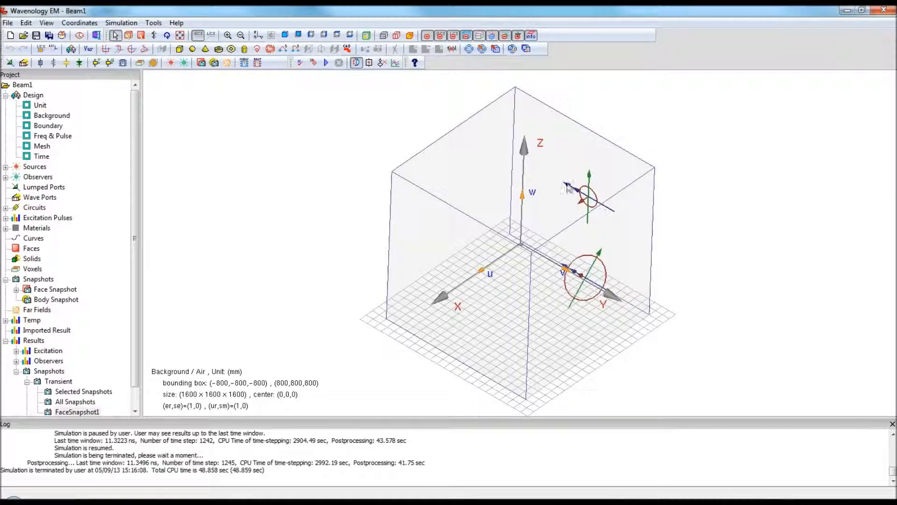
Examine the propagation direction, beam axis position and aperture of Gaussian Beam Source3, and close its settings without changes
{"action": "double_click", "coordinate": [38, 167]}
{"action": "double_click", "coordinate": [45, 177]}
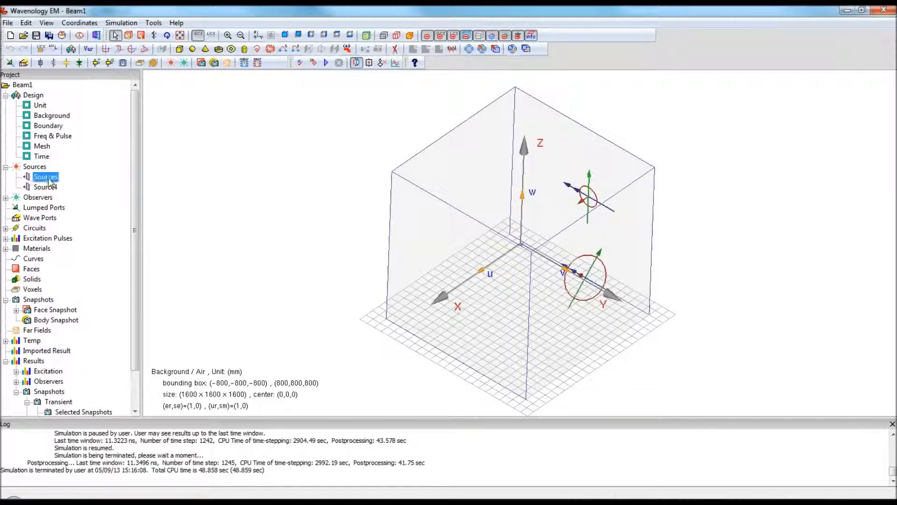
{"action": "left_click_drag", "start_coordinate": [517, 162], "coordinate": [277, 122]}
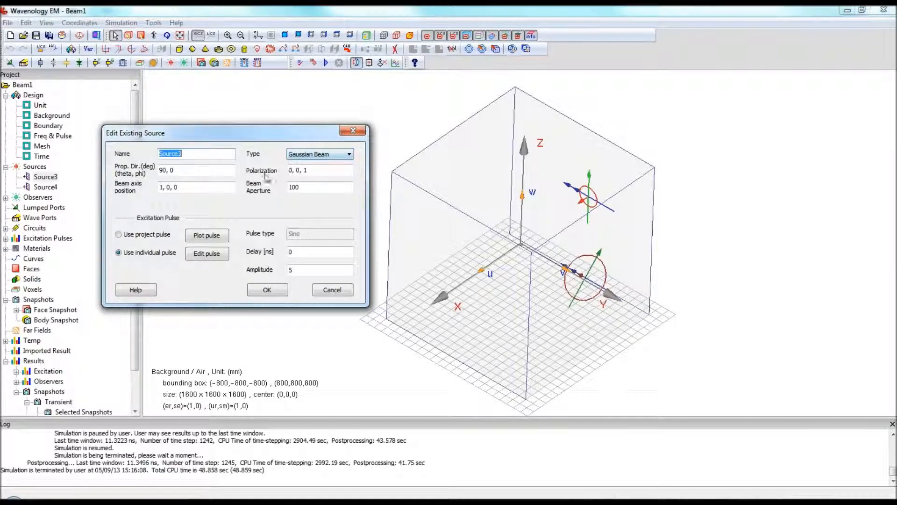
{"action": "left_click", "coordinate": [171, 169]}
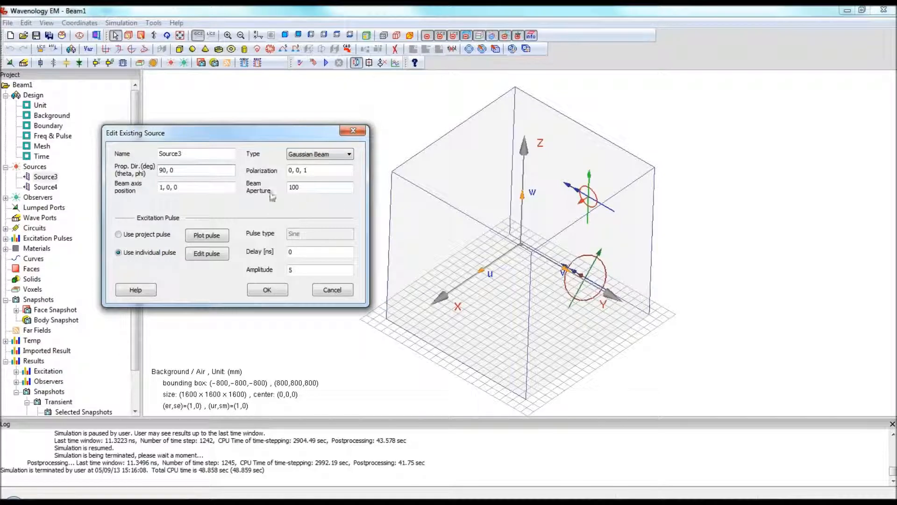
{"action": "left_click", "coordinate": [318, 188]}
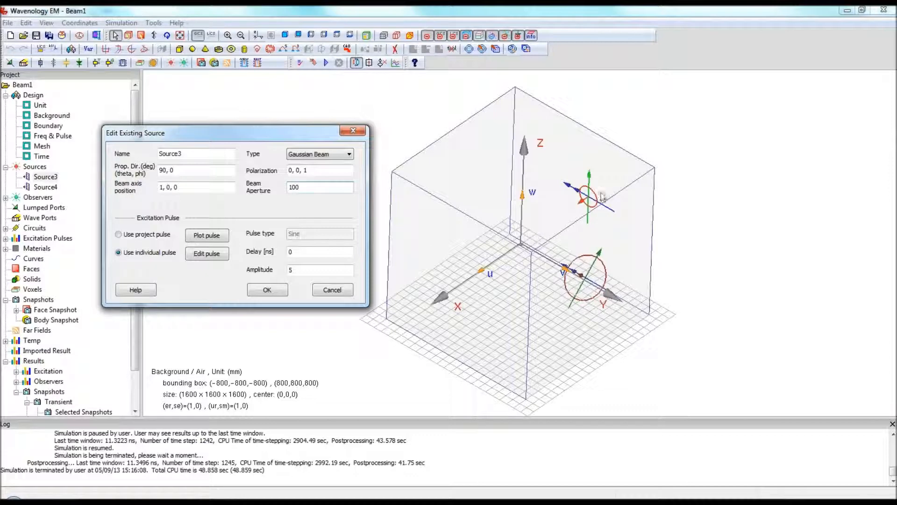
{"action": "left_click", "coordinate": [331, 290]}
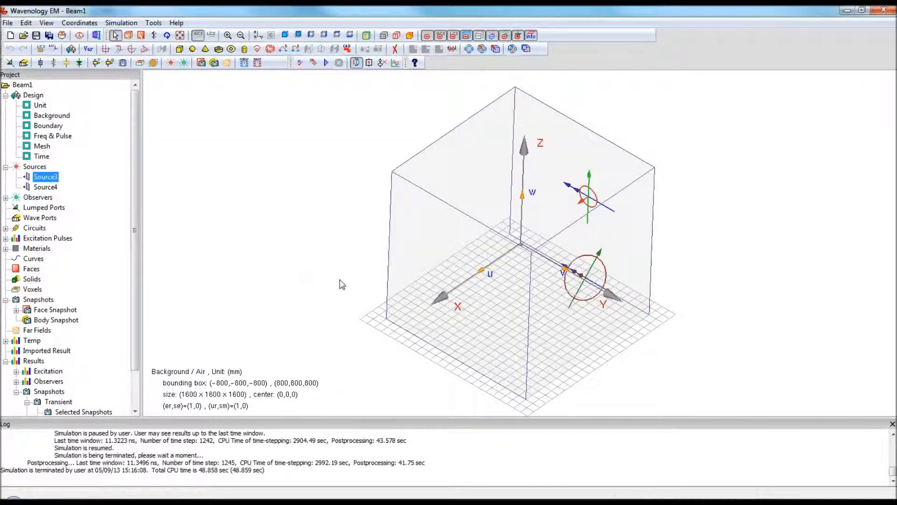
Examine the beam aperture and delay of Bessel Beam Source4, and close its settings without changes
{"action": "left_click", "coordinate": [46, 187]}
{"action": "double_click", "coordinate": [45, 187]}
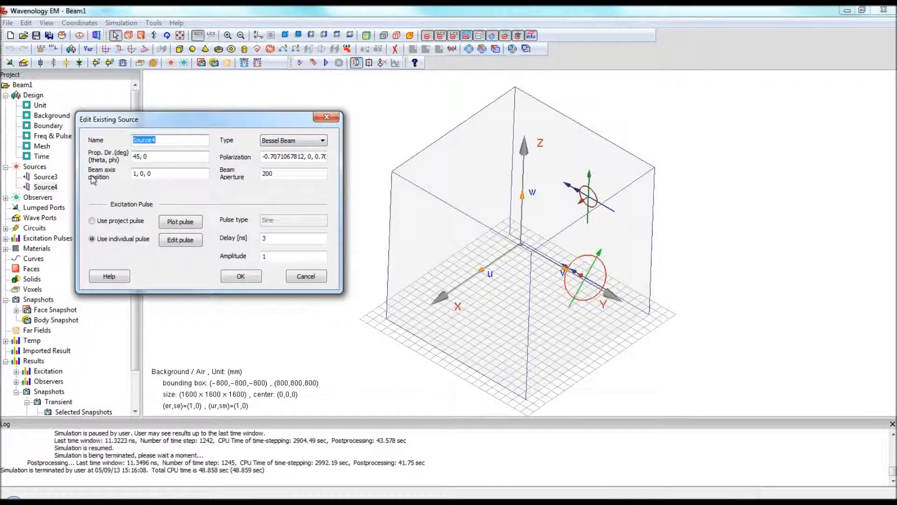
{"action": "left_click", "coordinate": [268, 177]}
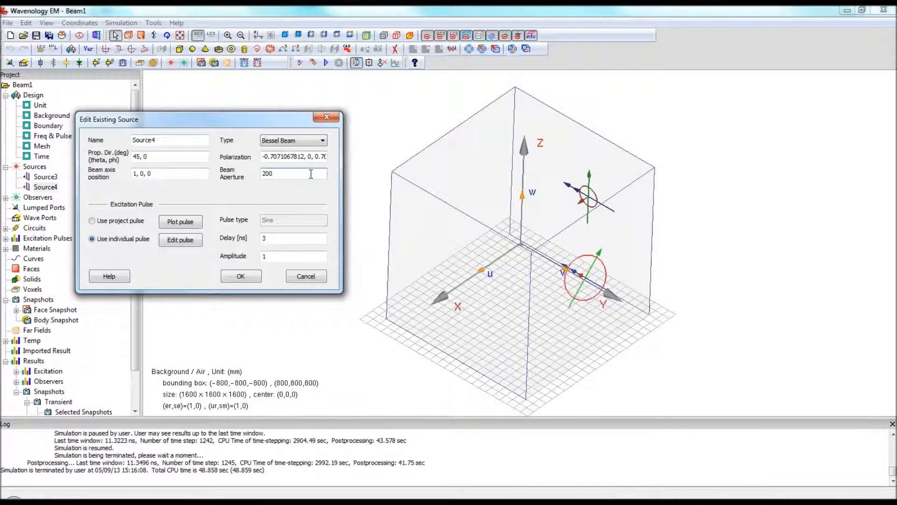
{"action": "left_click_drag", "start_coordinate": [281, 239], "coordinate": [247, 239]}
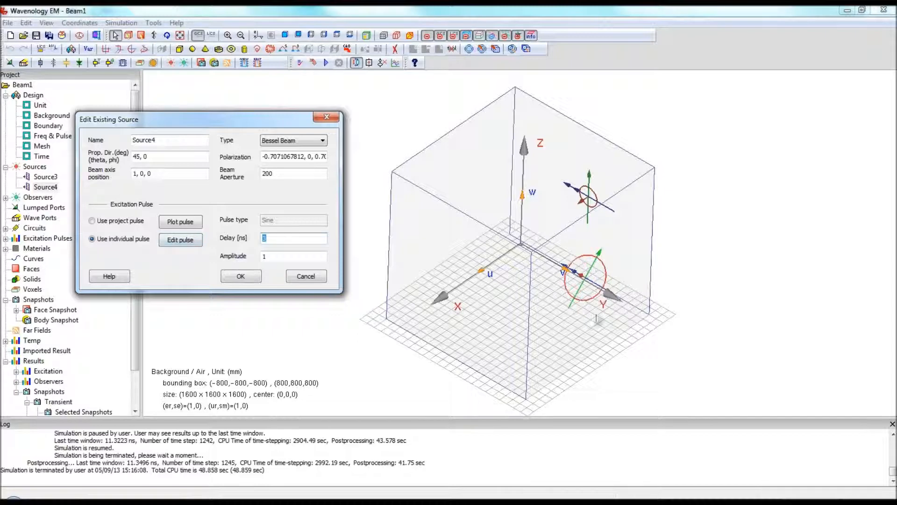
{"action": "left_click", "coordinate": [304, 277]}
Display the transient FaceSnapshot1 field of Beam1 square-on to the XZ plane and advance it through the first frames
{"action": "middle_click_drag", "start_coordinate": [512, 307], "coordinate": [399, 197]}
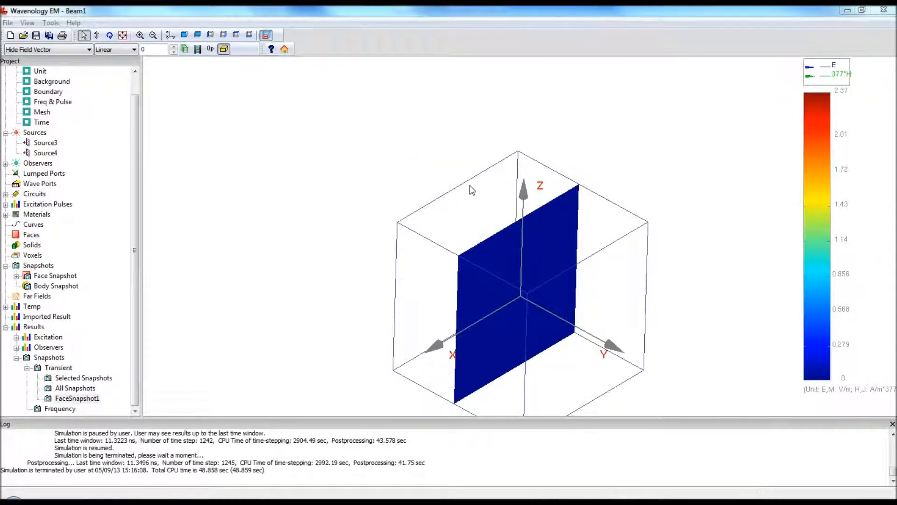
{"action": "middle_click_drag", "start_coordinate": [487, 307], "coordinate": [439, 234]}
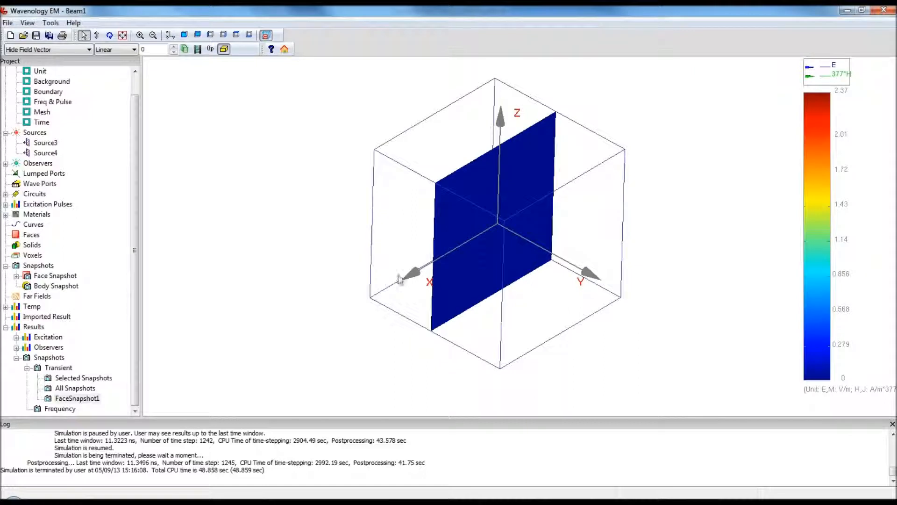
{"action": "left_click_drag", "start_coordinate": [357, 213], "coordinate": [299, 140]}
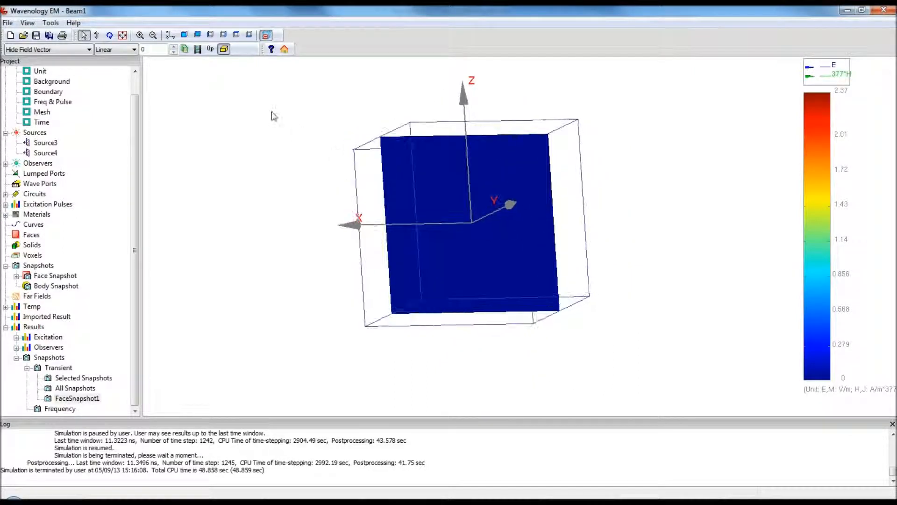
{"action": "left_click", "coordinate": [216, 35]}
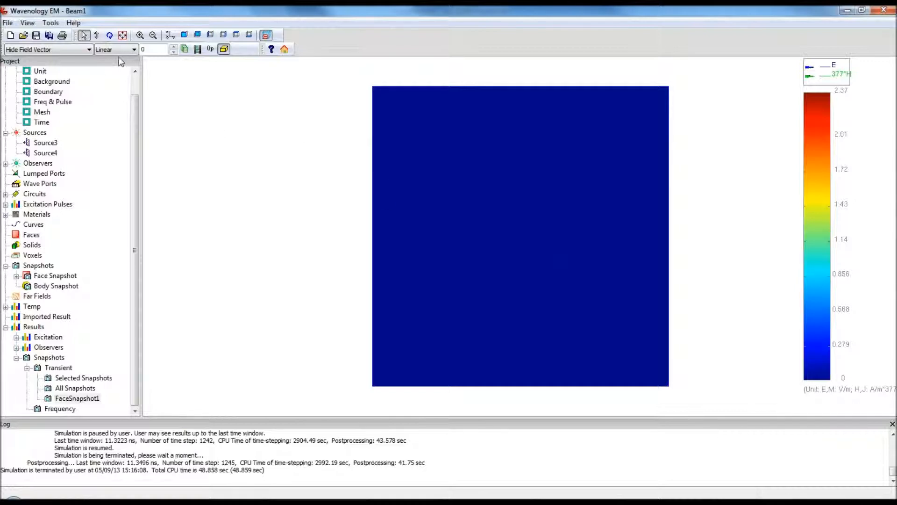
{"action": "left_click", "coordinate": [175, 47]}
{"action": "left_click", "coordinate": [174, 47]}
{"action": "left_click", "coordinate": [174, 47]}
{"action": "left_click", "coordinate": [174, 47]}
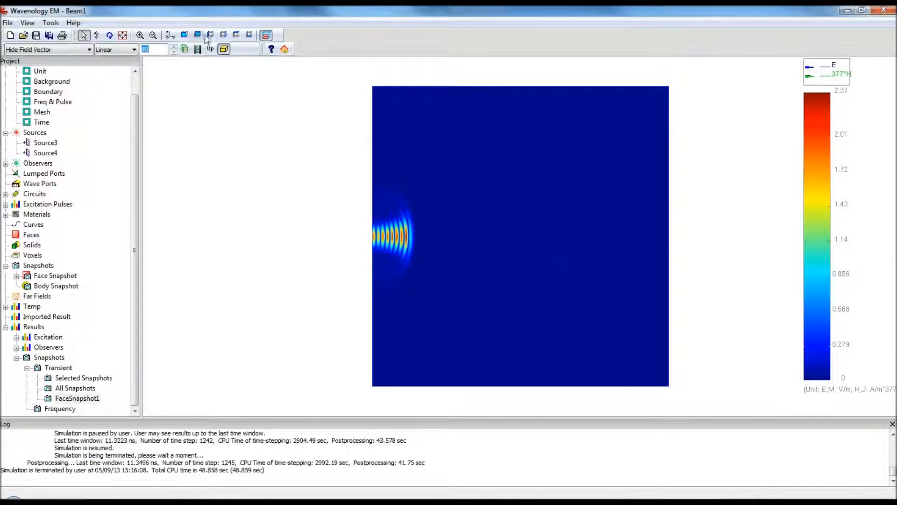
View the FaceSnapshot1 field from the positive Y side and advance it to frame 421
{"action": "left_click", "coordinate": [223, 35]}
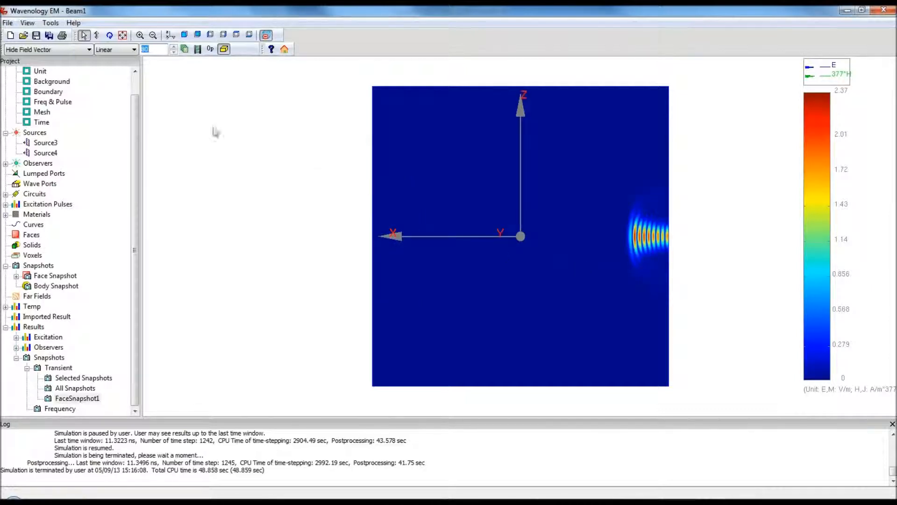
{"action": "left_click", "coordinate": [174, 48]}
{"action": "left_click", "coordinate": [174, 49]}
{"action": "left_click", "coordinate": [174, 49]}
{"action": "left_click", "coordinate": [174, 49]}
{"action": "left_click", "coordinate": [174, 49]}
{"action": "left_click", "coordinate": [174, 48]}
{"action": "left_click", "coordinate": [174, 49]}
{"action": "left_click", "coordinate": [174, 48]}
{"action": "left_click", "coordinate": [174, 49]}
{"action": "left_click", "coordinate": [174, 49]}
{"action": "left_click", "coordinate": [173, 49]}
{"action": "left_click", "coordinate": [174, 49]}
{"action": "left_click", "coordinate": [174, 49]}
{"action": "left_click", "coordinate": [174, 48]}
{"action": "left_click", "coordinate": [174, 49]}
{"action": "left_click", "coordinate": [174, 49]}
{"action": "left_click", "coordinate": [174, 49]}
{"action": "left_click", "coordinate": [174, 49]}
{"action": "left_click", "coordinate": [174, 48]}
{"action": "left_click", "coordinate": [174, 48]}
{"action": "left_click", "coordinate": [173, 48]}
{"action": "left_click", "coordinate": [173, 48]}
{"action": "left_click", "coordinate": [174, 48]}
{"action": "left_click", "coordinate": [174, 49]}
{"action": "left_click", "coordinate": [174, 49]}
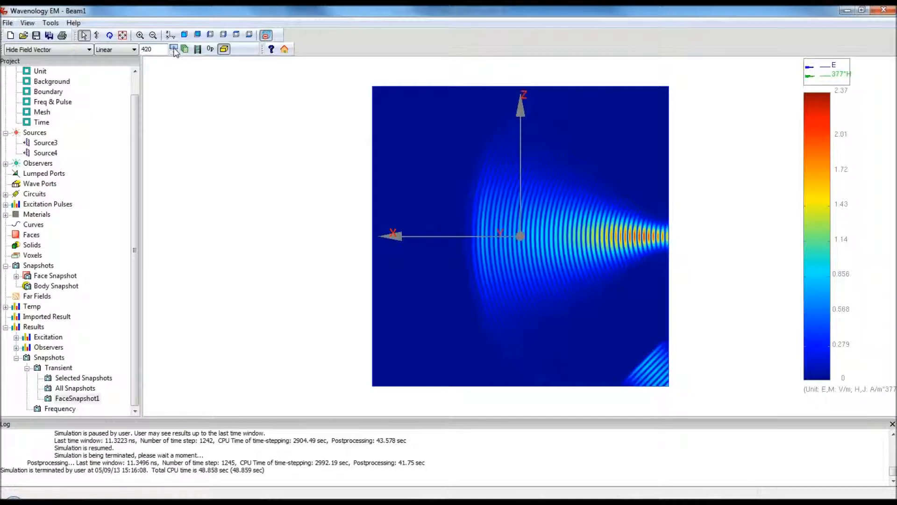
{"action": "left_click", "coordinate": [174, 49]}
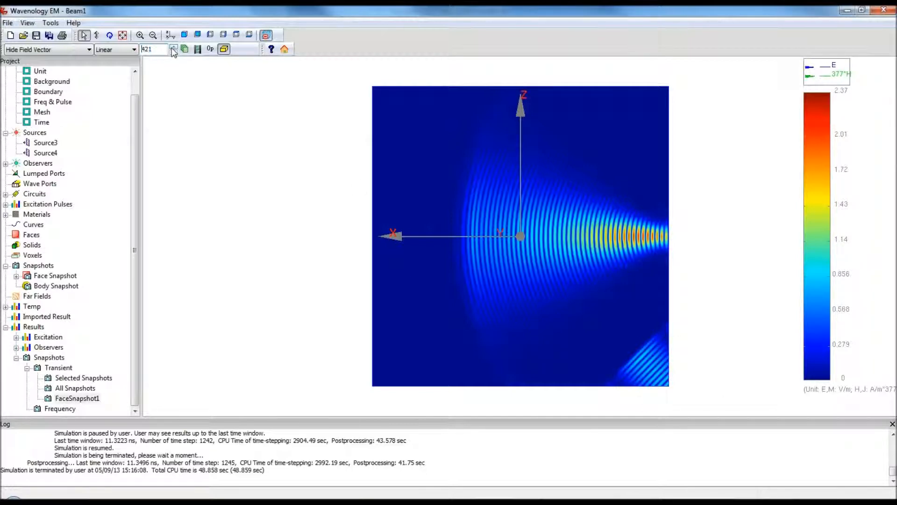
Advance the FaceSnapshot1 field of Beam1 beyond frame 421 through frame 1080, and leave the results view
{"action": "left_click_drag", "start_coordinate": [172, 48], "coordinate": [173, 48]}
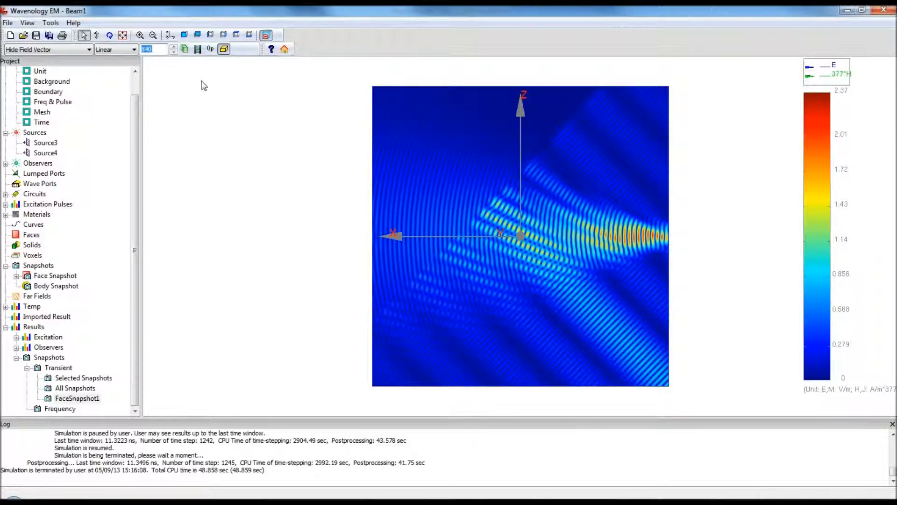
{"action": "left_click", "coordinate": [173, 47]}
{"action": "left_click", "coordinate": [173, 47]}
{"action": "left_click", "coordinate": [173, 47]}
{"action": "left_click_drag", "start_coordinate": [174, 47], "coordinate": [173, 48]}
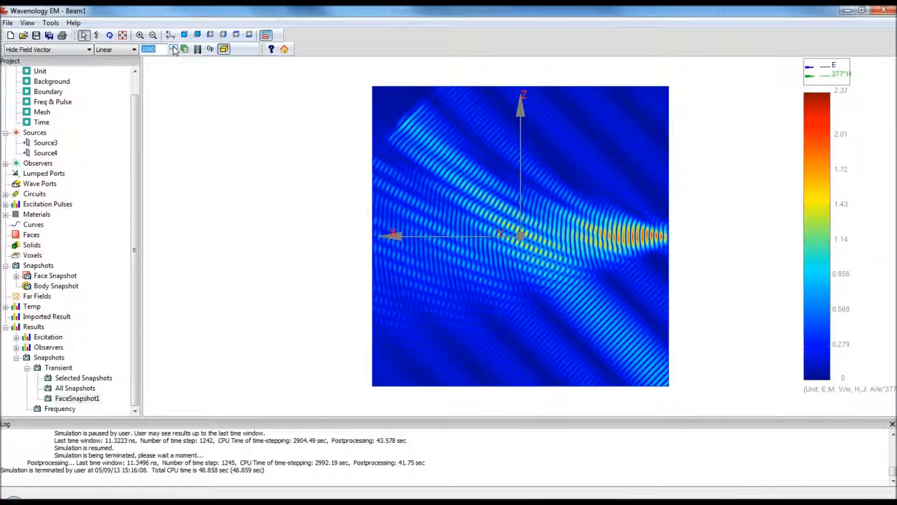
{"action": "left_click_drag", "start_coordinate": [174, 47], "coordinate": [173, 47]}
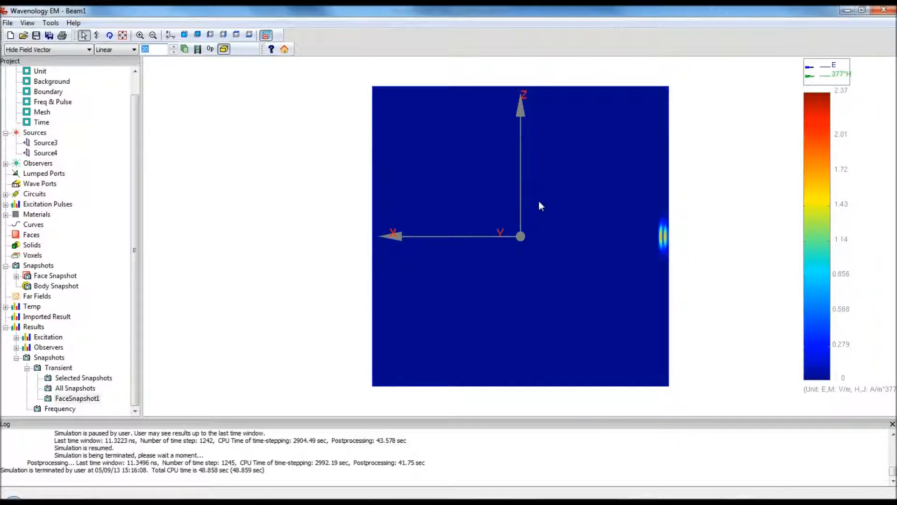
{"action": "left_click", "coordinate": [285, 49]}
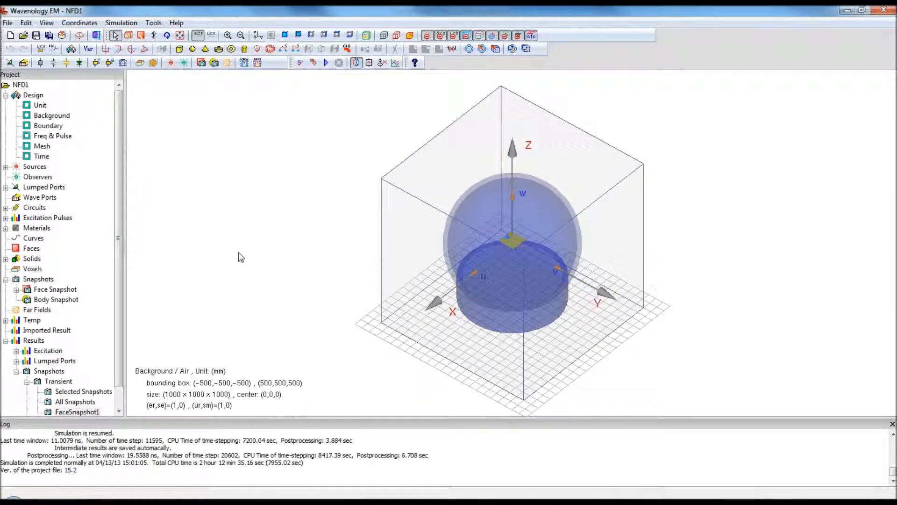
Examine the Near Field Ingestion type of Source1 in NFD1 and its ingestion file chooser, keeping the current file
{"action": "double_click", "coordinate": [36, 167]}
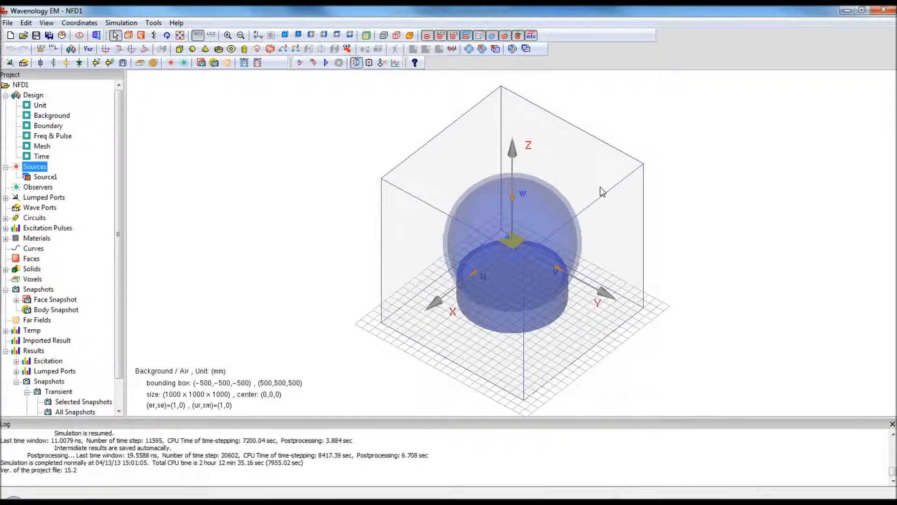
{"action": "left_click", "coordinate": [45, 178]}
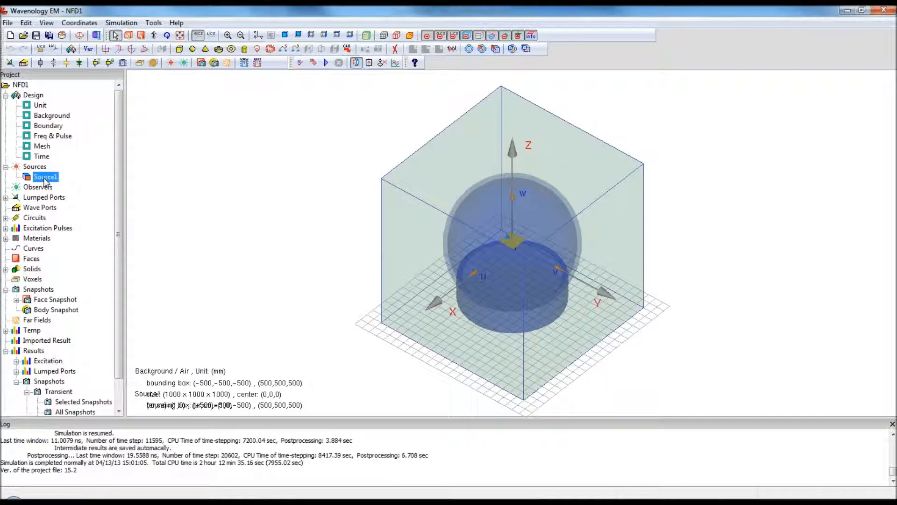
{"action": "double_click", "coordinate": [45, 179]}
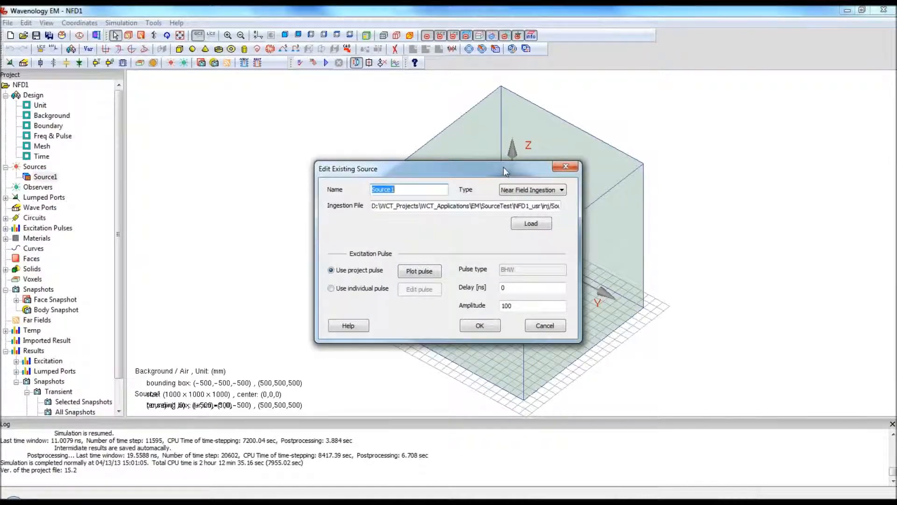
{"action": "left_click_drag", "start_coordinate": [527, 120], "coordinate": [392, 123]}
{"action": "left_click", "coordinate": [392, 141]}
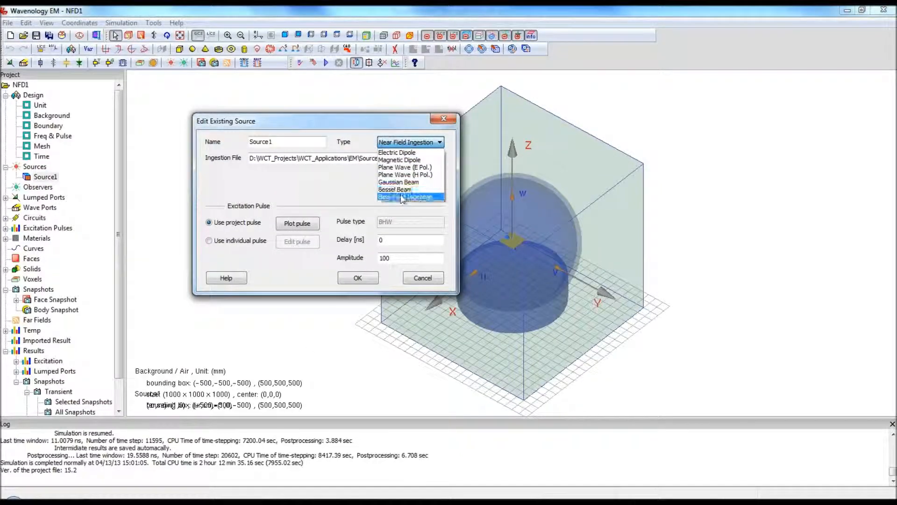
{"action": "left_click", "coordinate": [402, 197]}
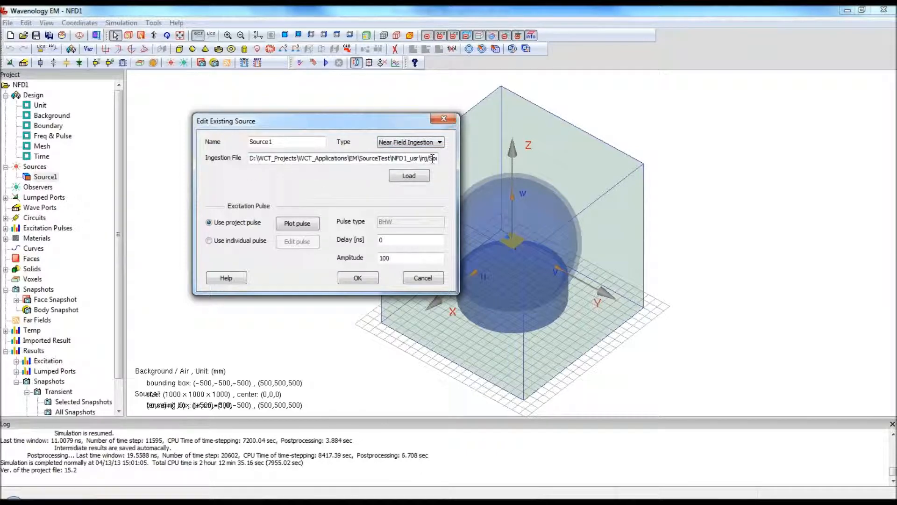
{"action": "left_click", "coordinate": [401, 179]}
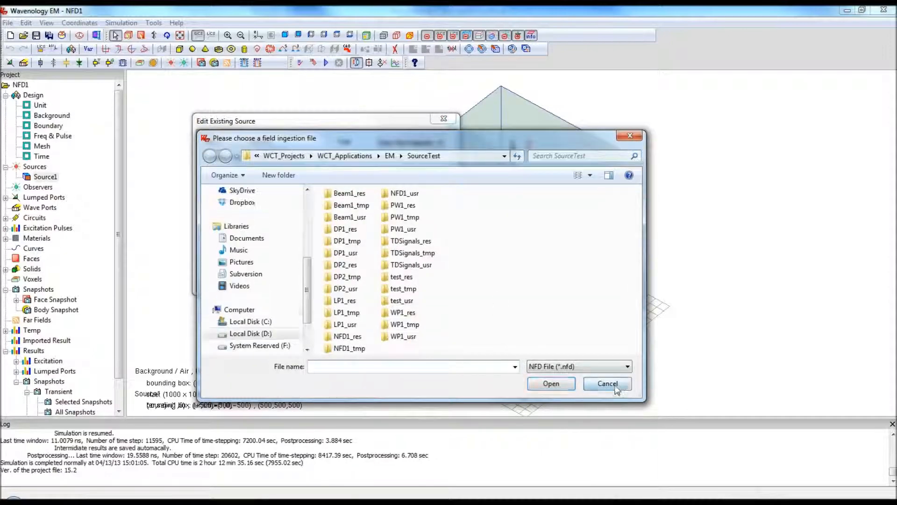
{"action": "left_click", "coordinate": [656, 384]}
Switch to Notepad++ and examine the header, frequency and Xlower field data of the ingestion file Source1.nfd
{"action": "mouse_move", "coordinate": [580, 496]}
{"action": "left_click", "coordinate": [580, 453]}
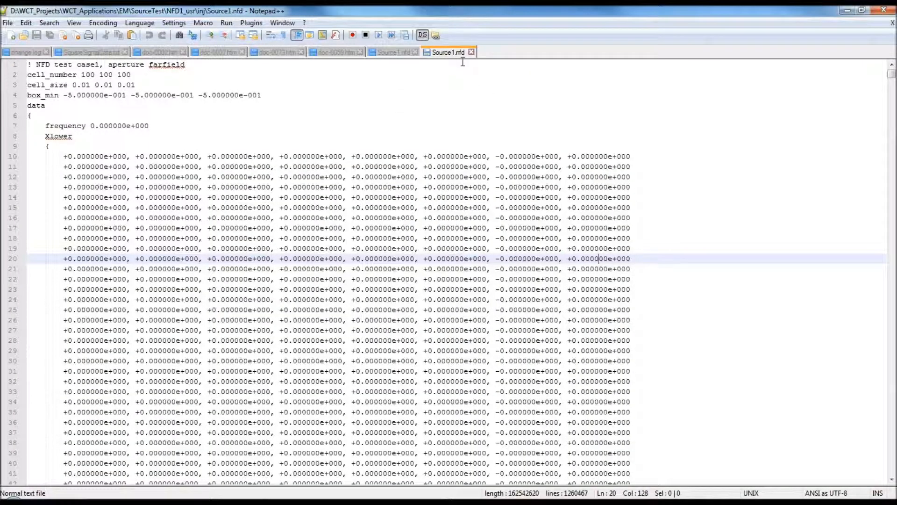
{"action": "left_click", "coordinate": [364, 95]}
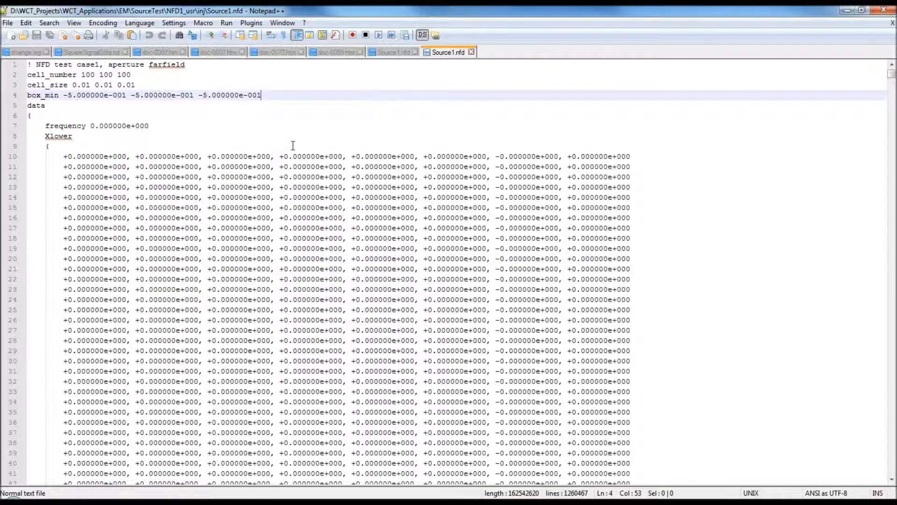
{"action": "scroll", "coordinate": [293, 145], "scroll_direction": "down", "scroll_amount": 3}
{"action": "scroll", "coordinate": [293, 146], "scroll_direction": "up", "scroll_amount": 3}
{"action": "scroll", "coordinate": [120, 151], "scroll_direction": "down", "scroll_amount": 17}
{"action": "scroll", "coordinate": [120, 151], "scroll_direction": "up", "scroll_amount": 15}
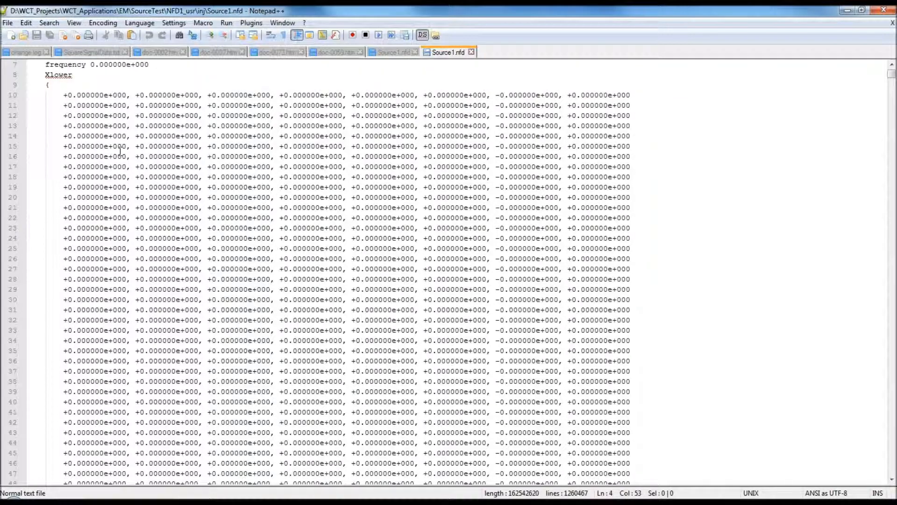
{"action": "scroll", "coordinate": [120, 151], "scroll_direction": "up", "scroll_amount": 2}
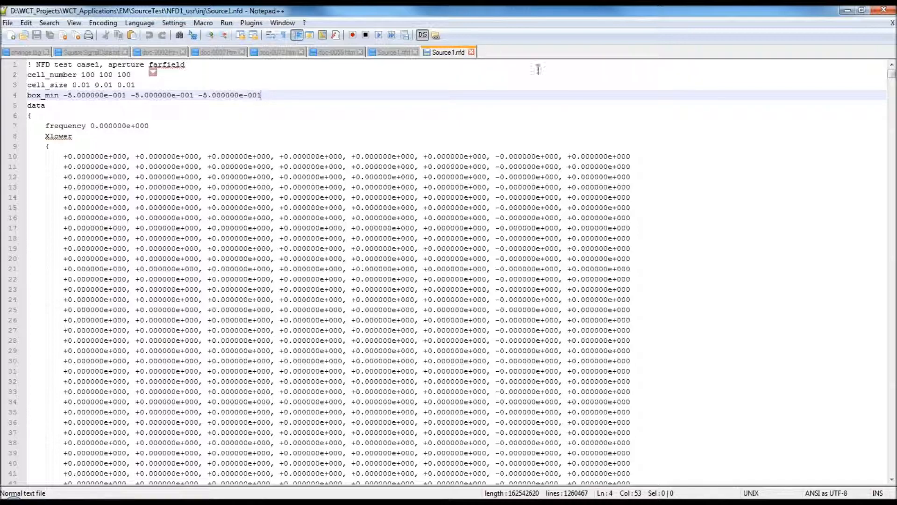
Return to Wavenology EM and close the Source1 settings without changes
{"action": "key", "text": "ctrl+Tab"}
{"action": "key", "text": "ctrl+Tab"}
{"action": "key", "text": "alt+Tab"}
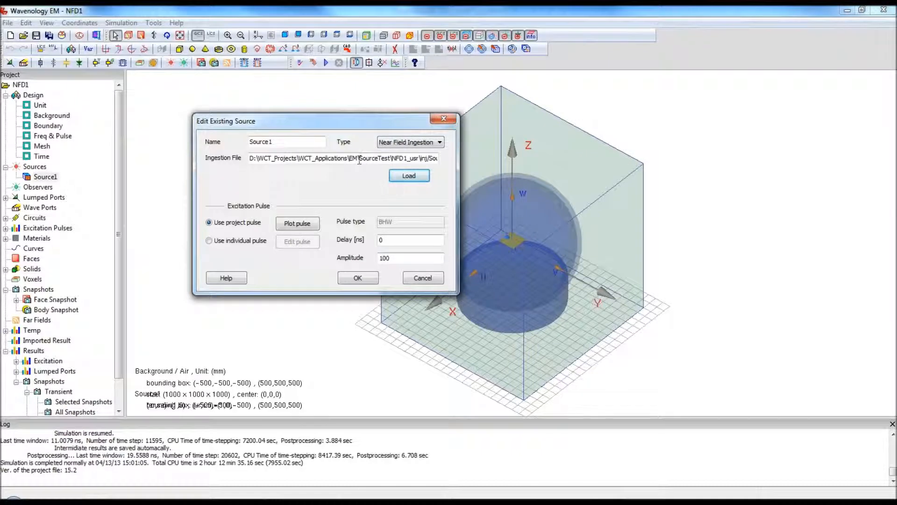
{"action": "left_click", "coordinate": [423, 279]}
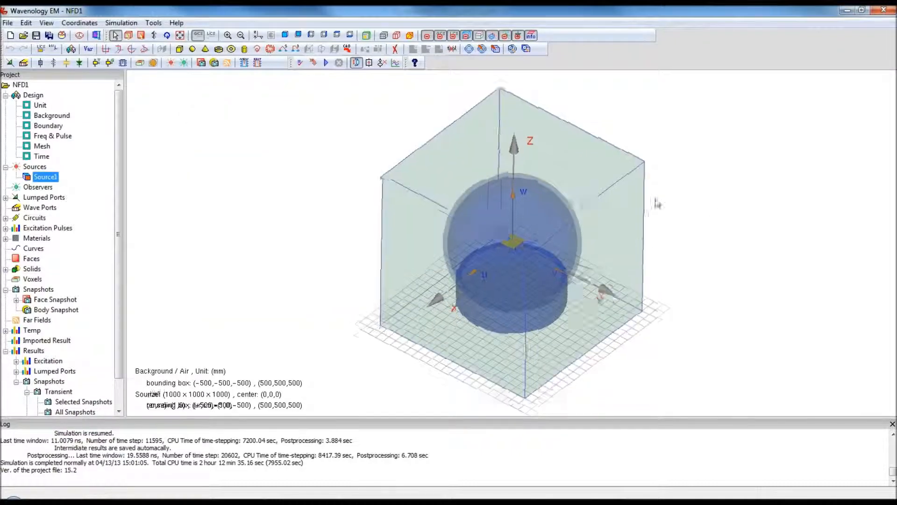
Display the transient FaceSnapshot1 result of NFD1 in an angled 3D view
{"action": "middle_click_drag", "start_coordinate": [656, 200], "coordinate": [663, 163]}
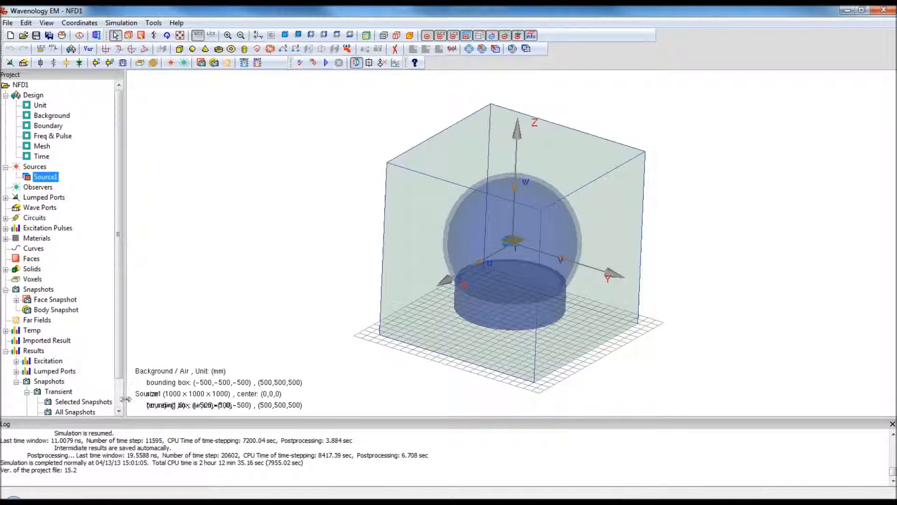
{"action": "scroll", "coordinate": [80, 381], "scroll_direction": "down", "scroll_amount": 1}
{"action": "double_click", "coordinate": [86, 395]}
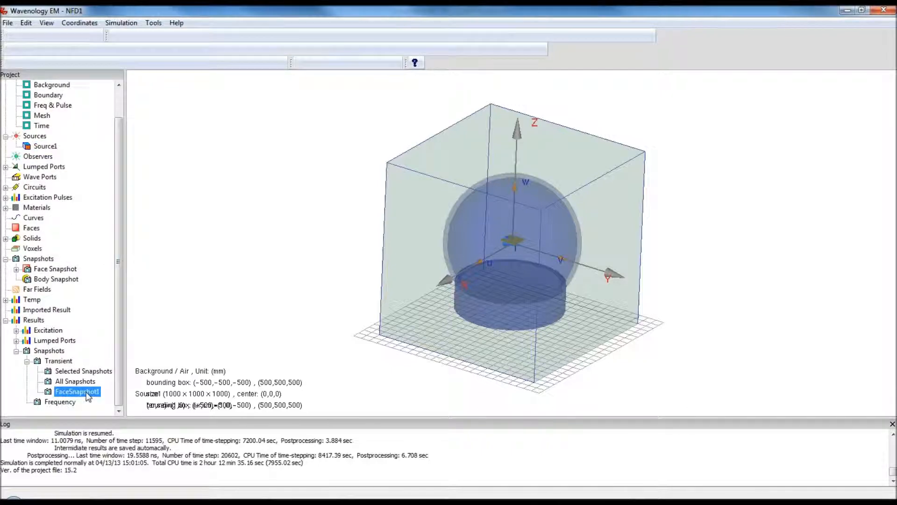
{"action": "middle_click_drag", "start_coordinate": [492, 260], "coordinate": [601, 253]}
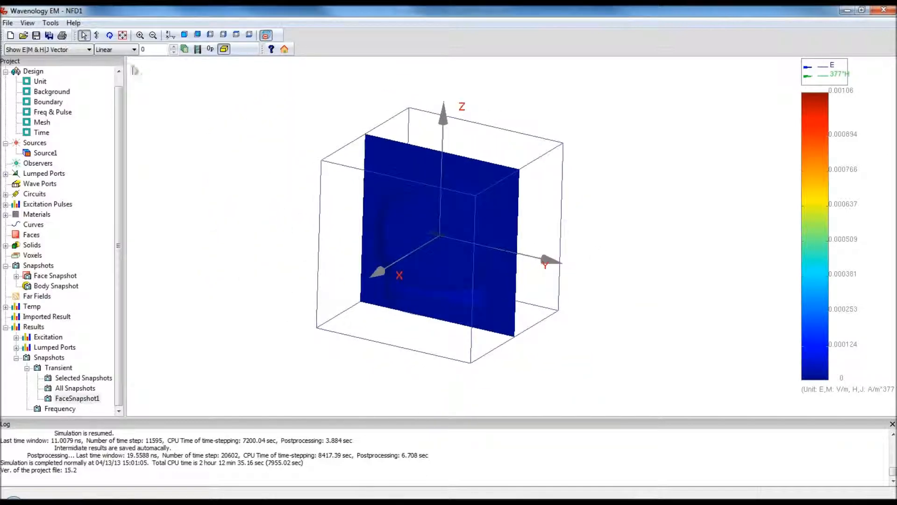
Hide the field vectors of the FaceSnapshot1 plot and set its colour scale to Log
{"action": "left_click", "coordinate": [88, 50]}
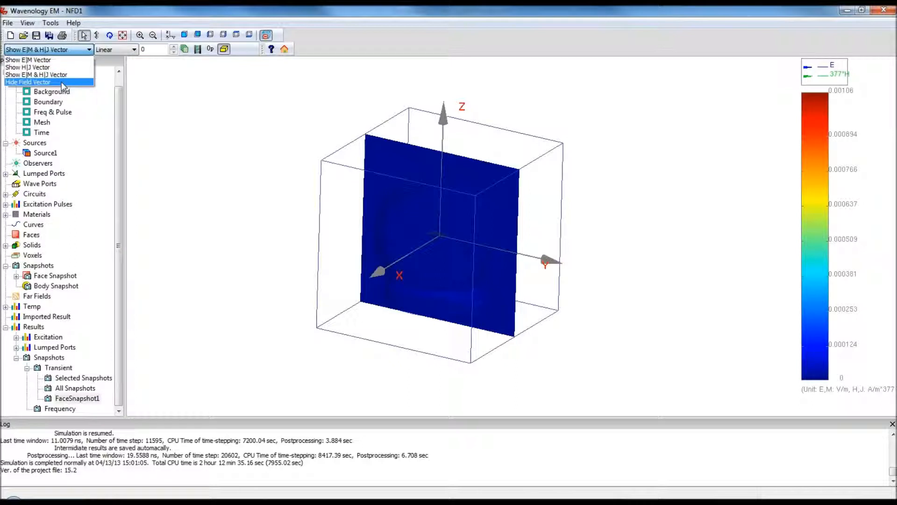
{"action": "left_click", "coordinate": [63, 82]}
{"action": "left_click", "coordinate": [133, 49]}
{"action": "left_click", "coordinate": [120, 66]}
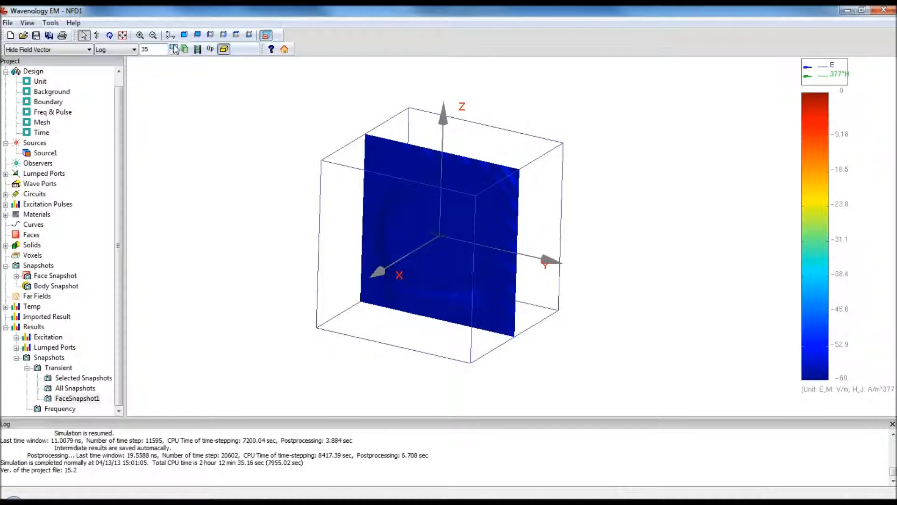
Advance the FaceSnapshot1 field of NFD1 to frame 355 and leave the results view
{"action": "key", "text": "Tab"}
{"action": "left_click", "coordinate": [174, 45]}
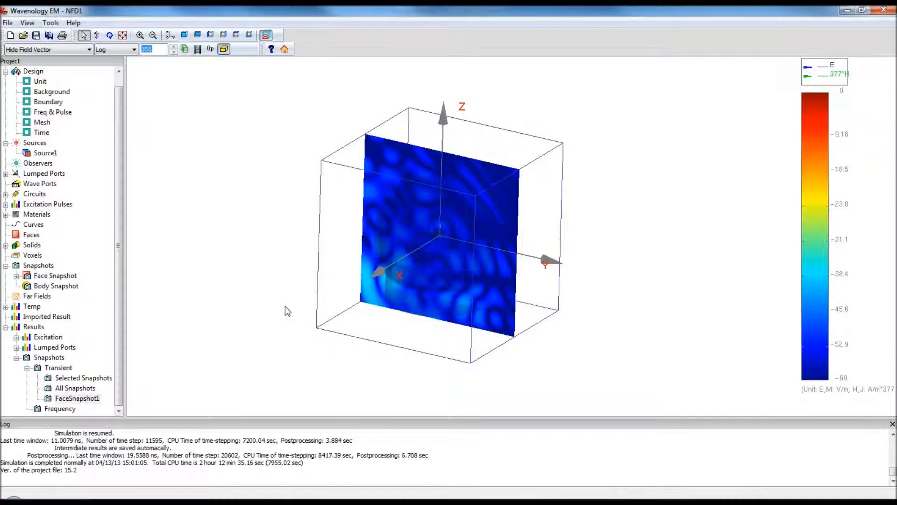
{"action": "left_click", "coordinate": [284, 49]}
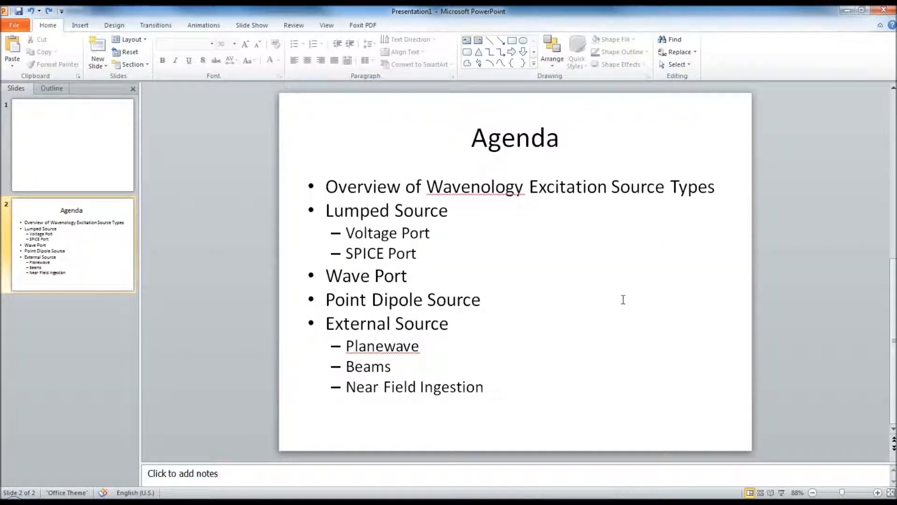
Switch to PowerPoint and start the slide show from the Agenda slide
{"action": "key", "text": "shift+F5"}
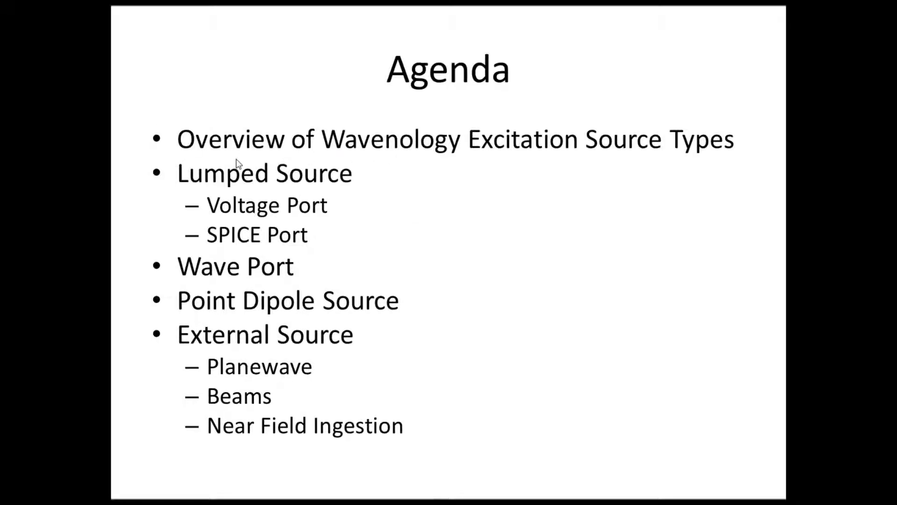